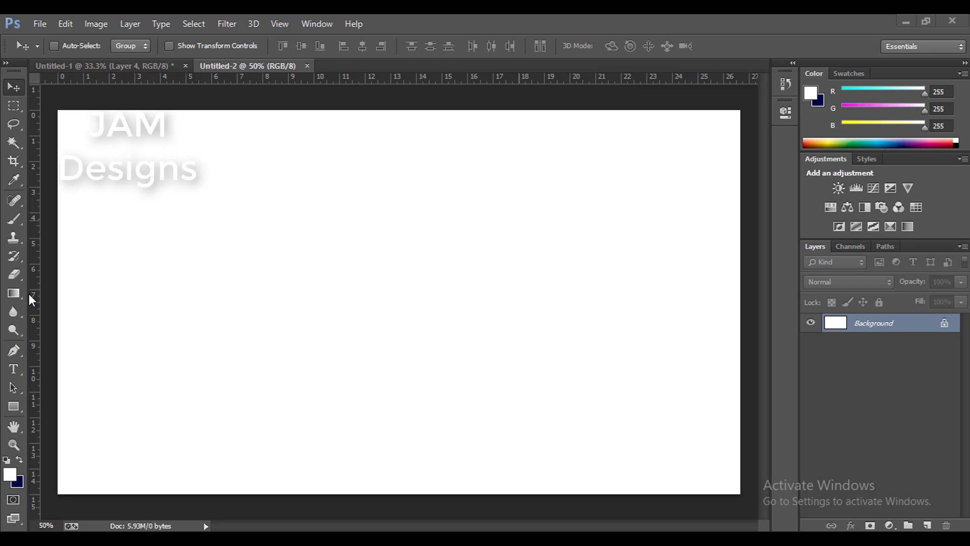
- Switch from the Rectangular Marquee to the Elliptical Marquee tool
{"action": "left_click", "coordinate": [18, 105]}
{"action": "left_click", "coordinate": [71, 116]}
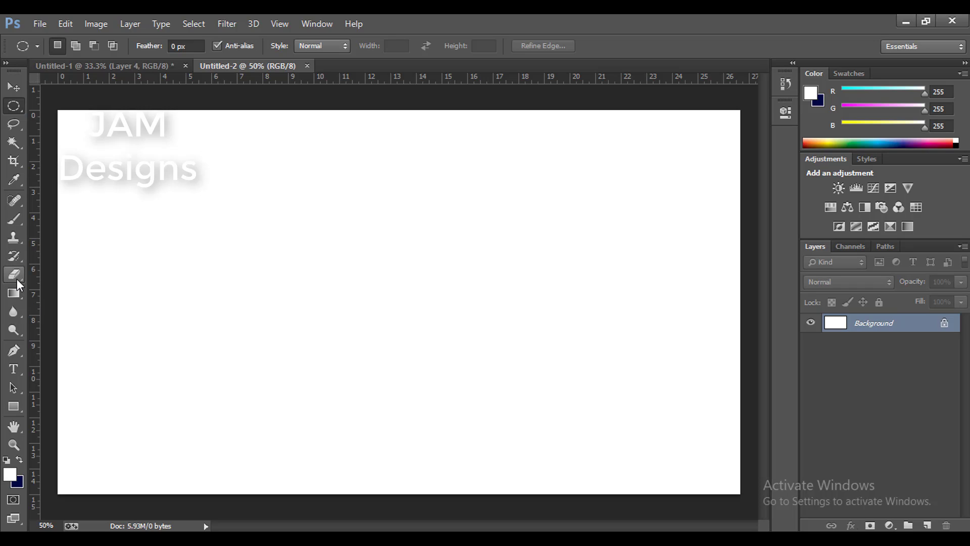
- Set the background colour to bright blue #243cf2 and fill the canvas with it
{"action": "left_click", "coordinate": [19, 482]}
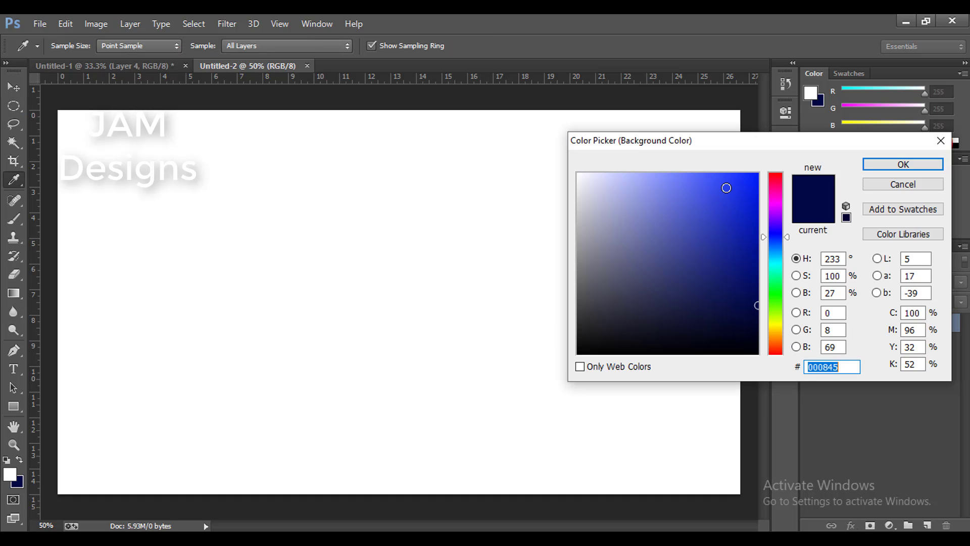
{"action": "left_click", "coordinate": [731, 181]}
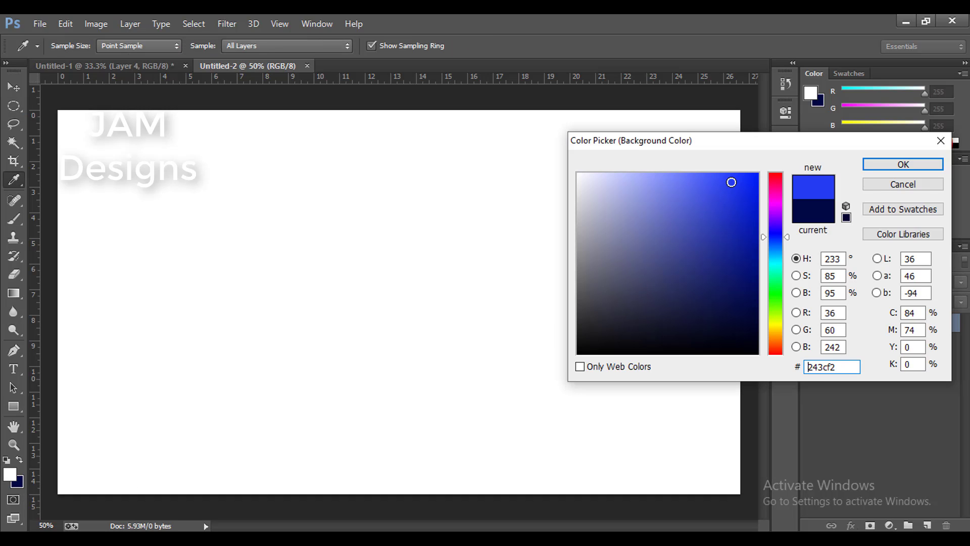
{"action": "left_click", "coordinate": [879, 163]}
{"action": "key", "text": "ctrl+BackSpace"}
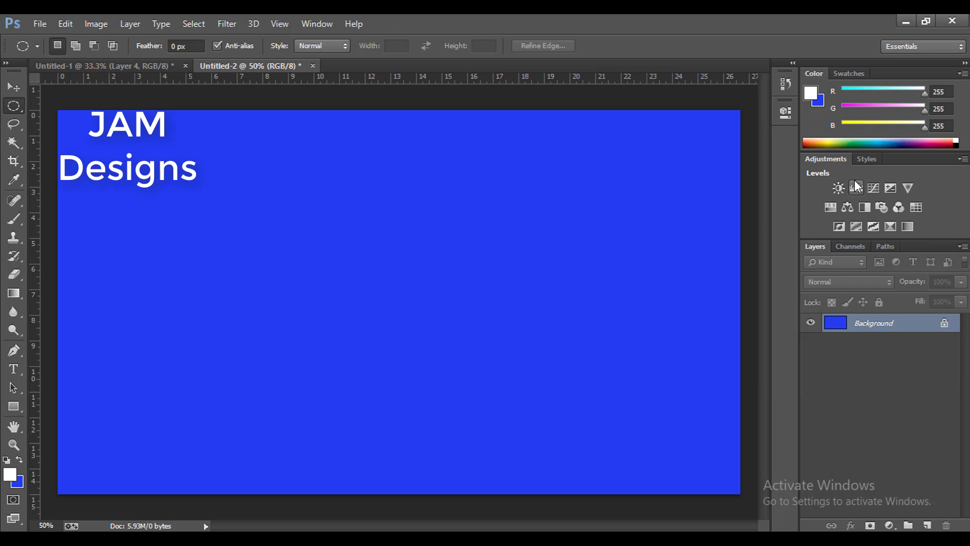
- Add an empty Layer 1 and give the Eraser a soft round 489 px, 0% hardness brush
{"action": "left_click", "coordinate": [929, 526]}
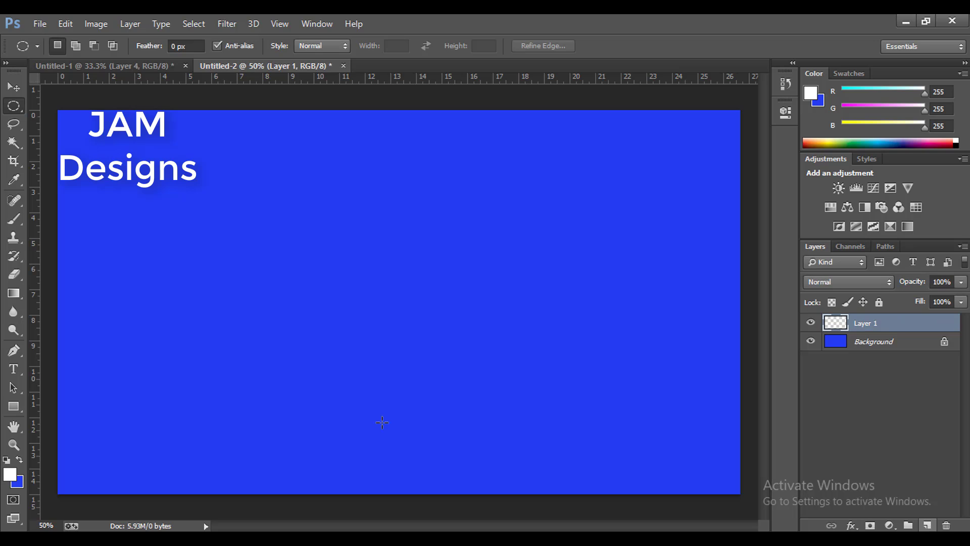
{"action": "left_click", "coordinate": [16, 273]}
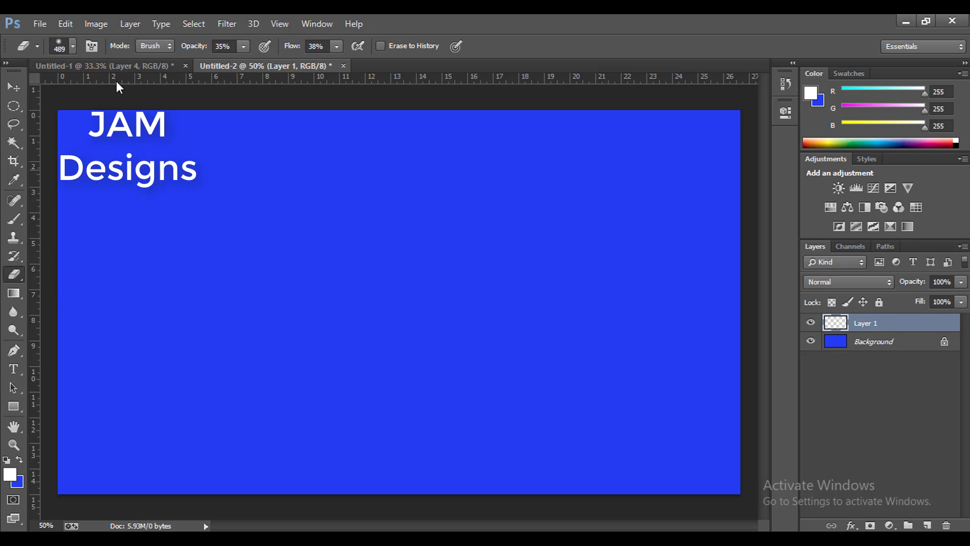
{"action": "left_click", "coordinate": [73, 45]}
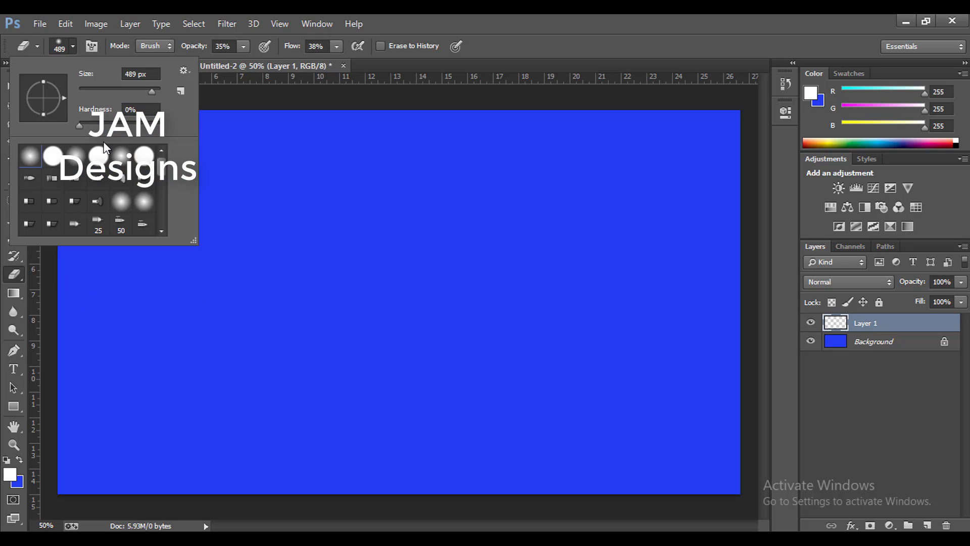
{"action": "left_click", "coordinate": [123, 160]}
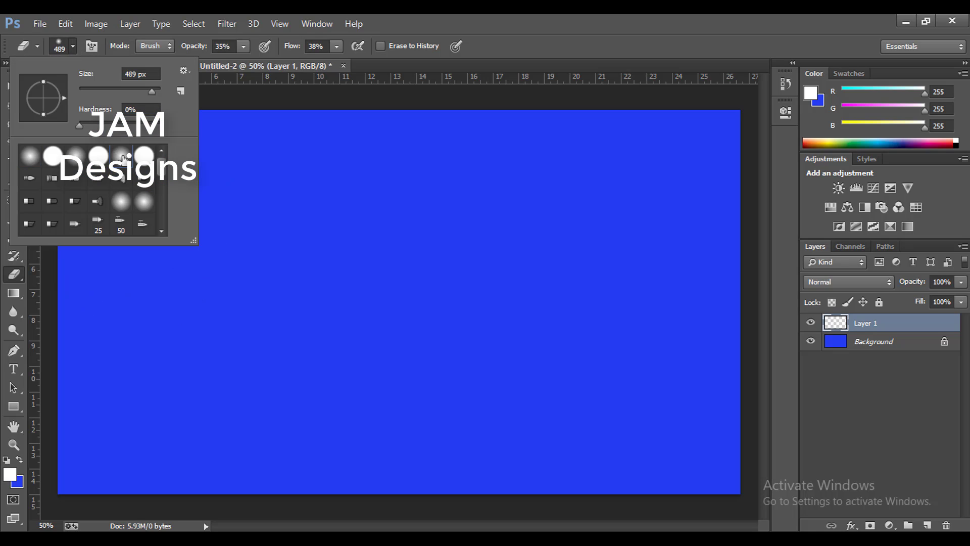
{"action": "left_click", "coordinate": [122, 202]}
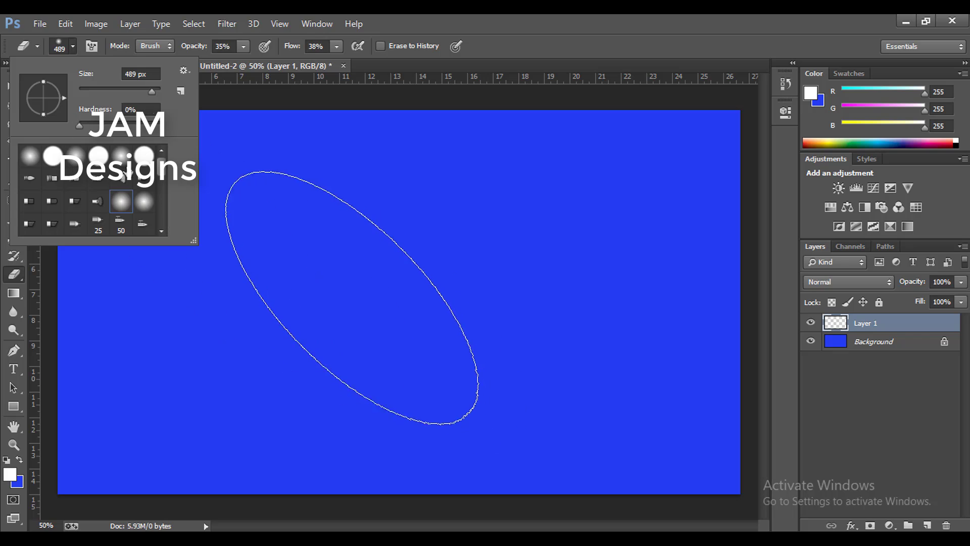
{"action": "left_click", "coordinate": [123, 160]}
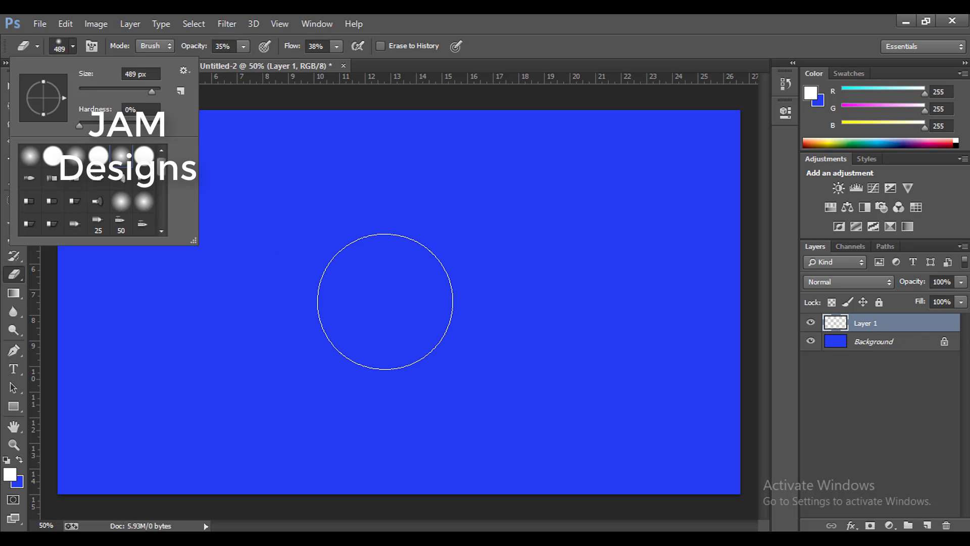
{"action": "left_click", "coordinate": [385, 301]}
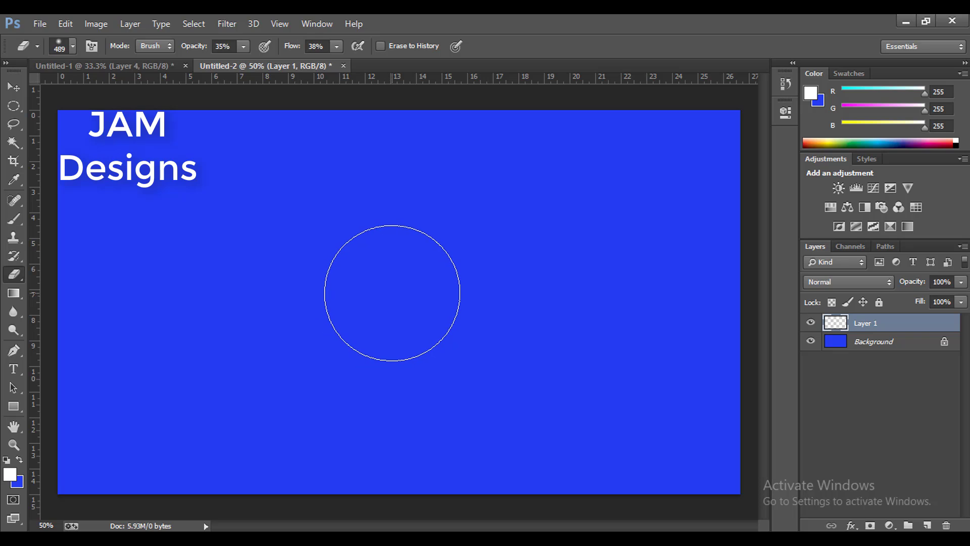
- Paint cloned face strokes onto the canvas with a 367 px Clone Stamp
{"action": "left_click", "coordinate": [17, 240]}
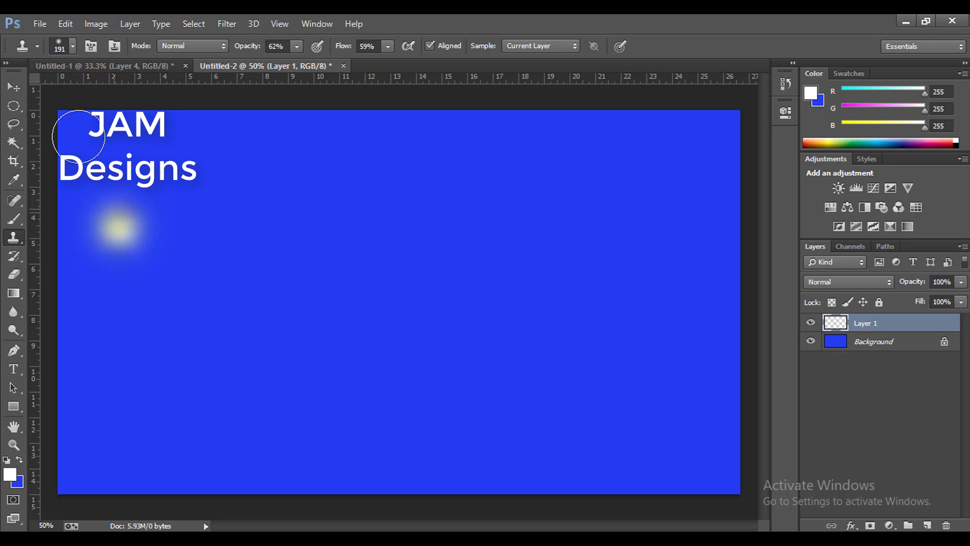
{"action": "left_click", "coordinate": [74, 47]}
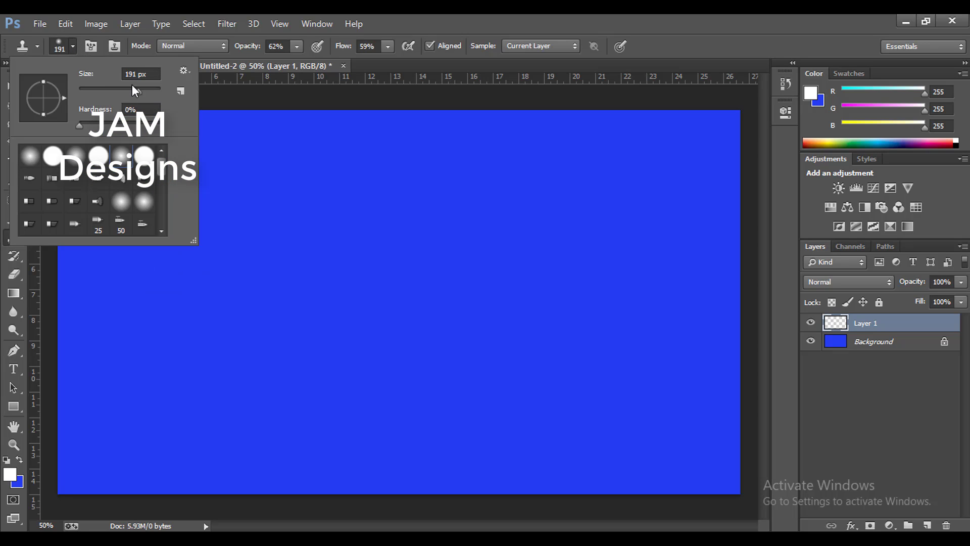
{"action": "left_click", "coordinate": [147, 91]}
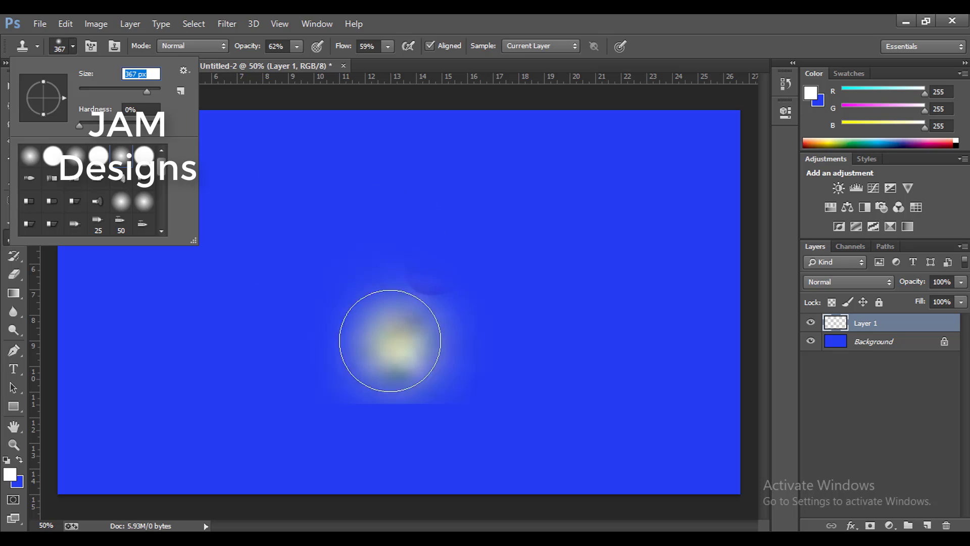
{"action": "left_click", "coordinate": [390, 310]}
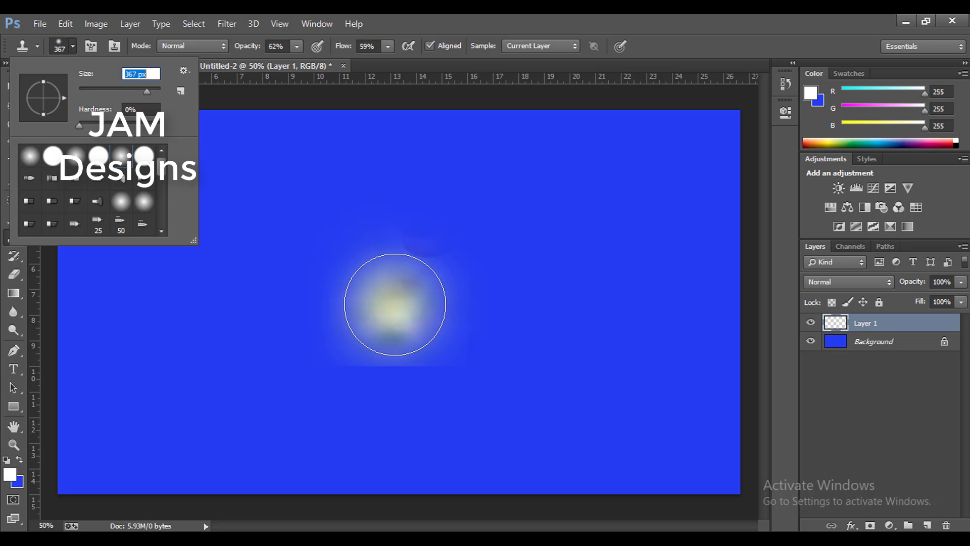
{"action": "left_click", "coordinate": [398, 305]}
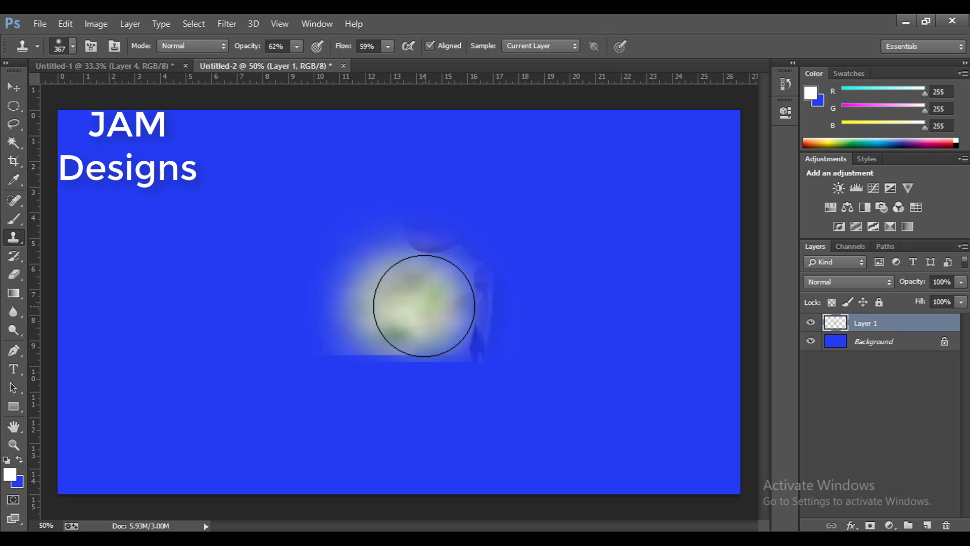
{"action": "left_click", "coordinate": [416, 212]}
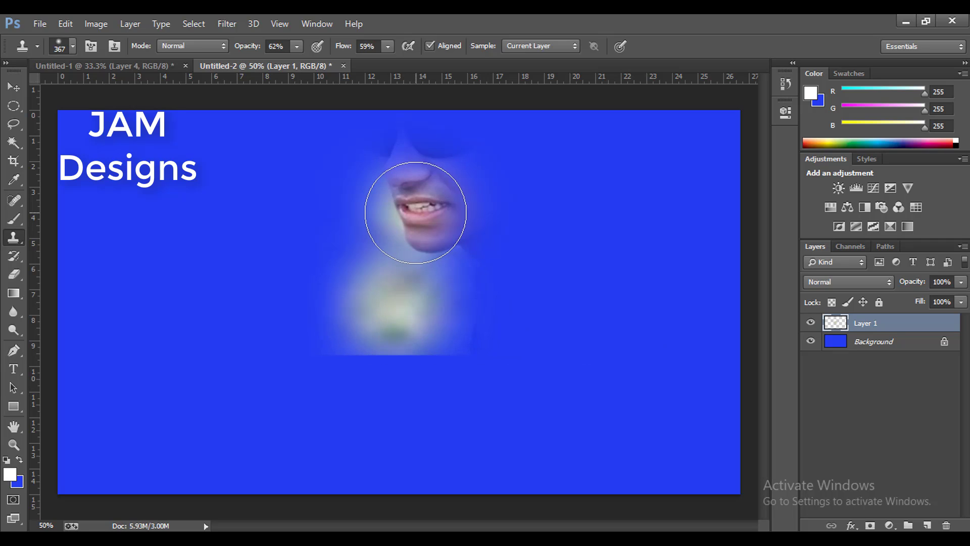
- Undo the cloned strokes and the new layer back to the plain blue Background
{"action": "key", "text": "ctrl+z"}
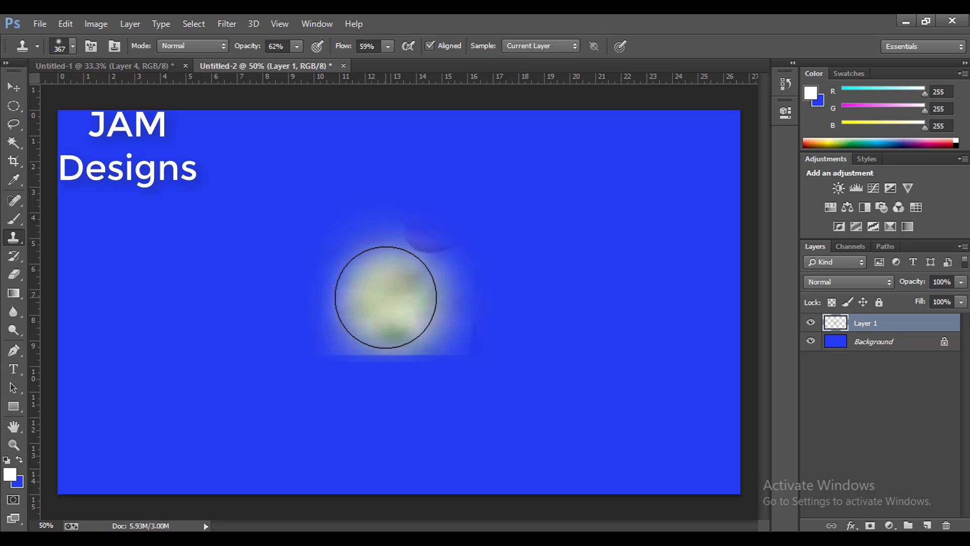
{"action": "key", "text": "ctrl+alt+z"}
{"action": "key", "text": "ctrl+alt+z"}
{"action": "key", "text": "ctrl+alt+z"}
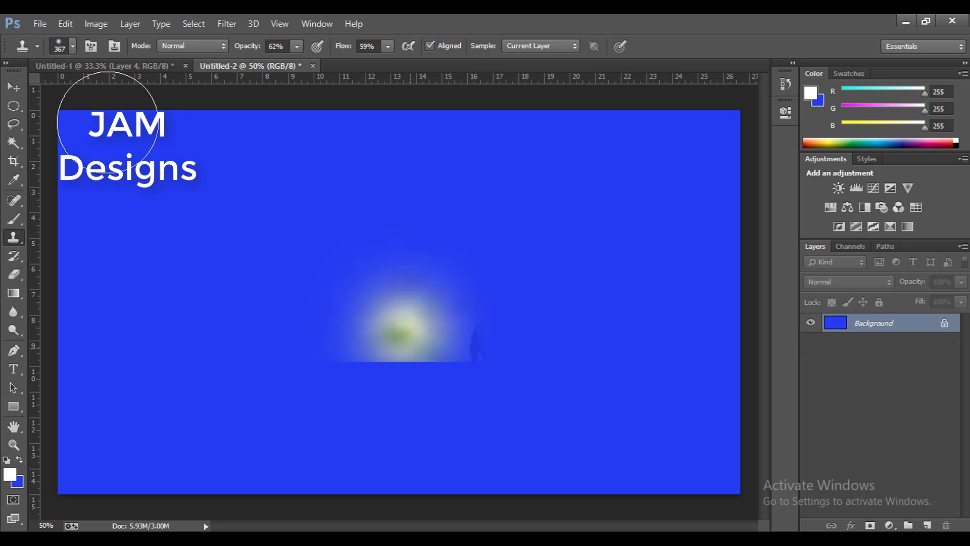
{"action": "key", "text": "ctrl+alt+z"}
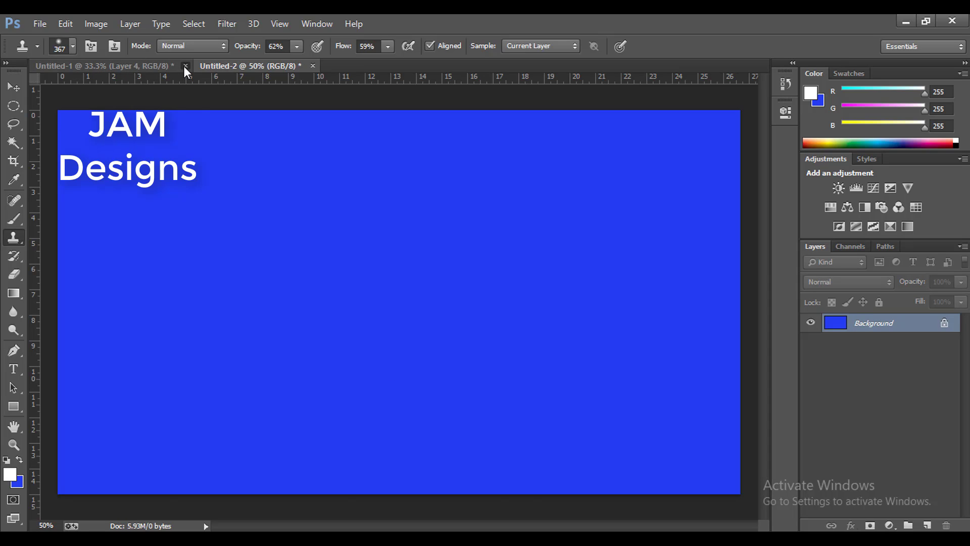
- Close Untitled-1 without saving its changes
{"action": "left_click", "coordinate": [186, 66]}
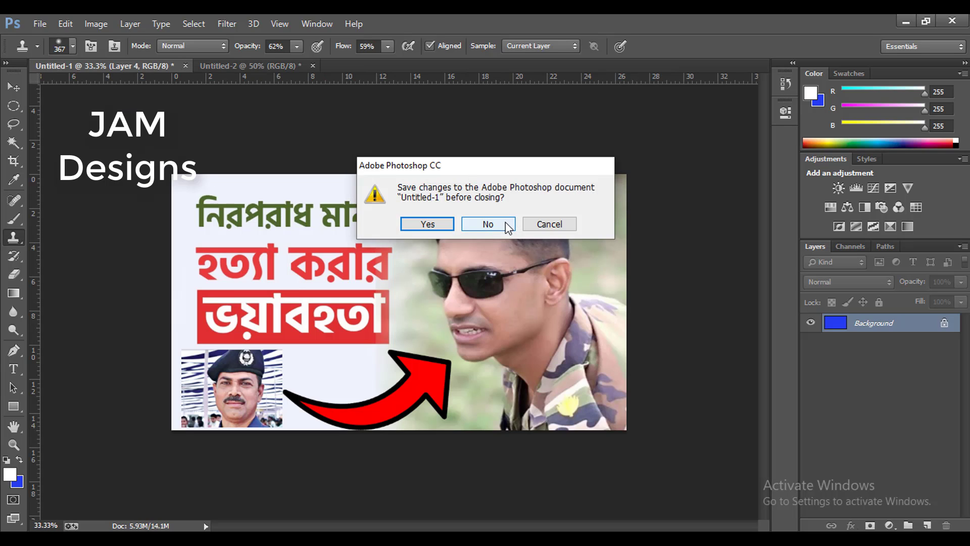
{"action": "left_click", "coordinate": [505, 222]}
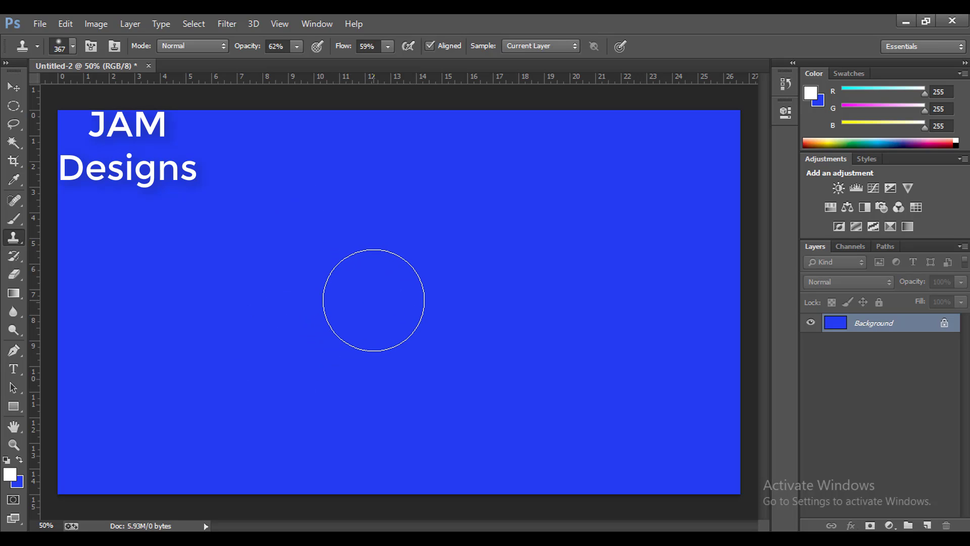
{"action": "left_click", "coordinate": [387, 46]}
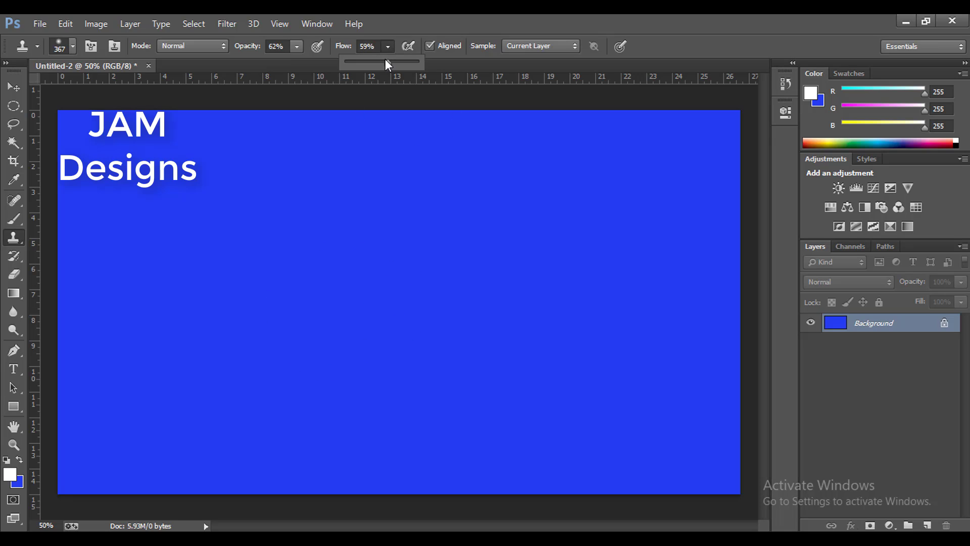
{"action": "left_click_drag", "start_coordinate": [385, 59], "coordinate": [421, 68]}
{"action": "left_click", "coordinate": [296, 47]}
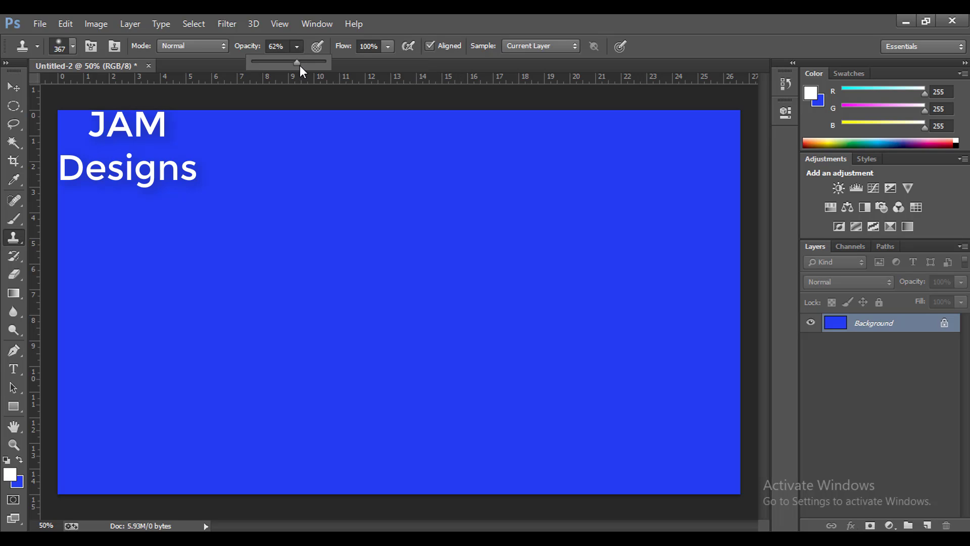
{"action": "left_click_drag", "start_coordinate": [298, 63], "coordinate": [381, 77]}
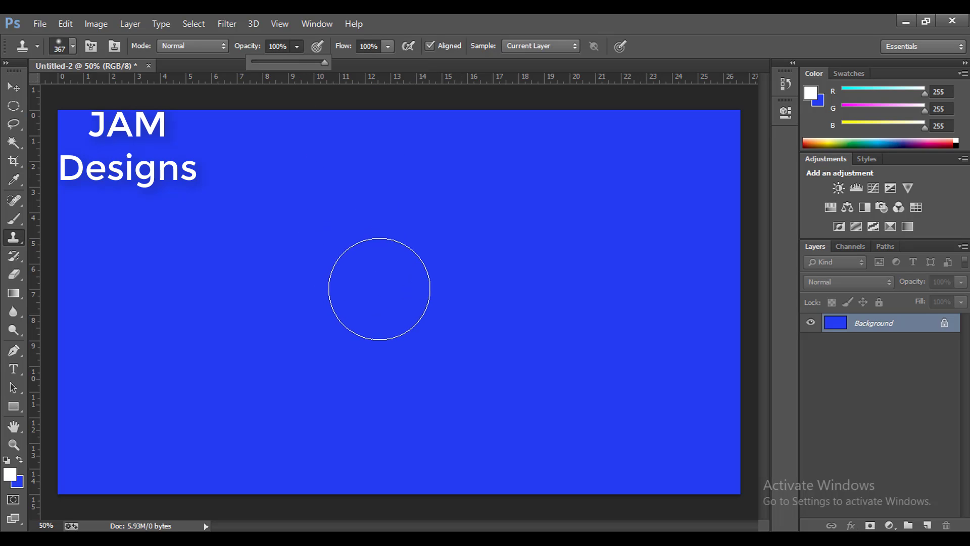
{"action": "left_click", "coordinate": [362, 302]}
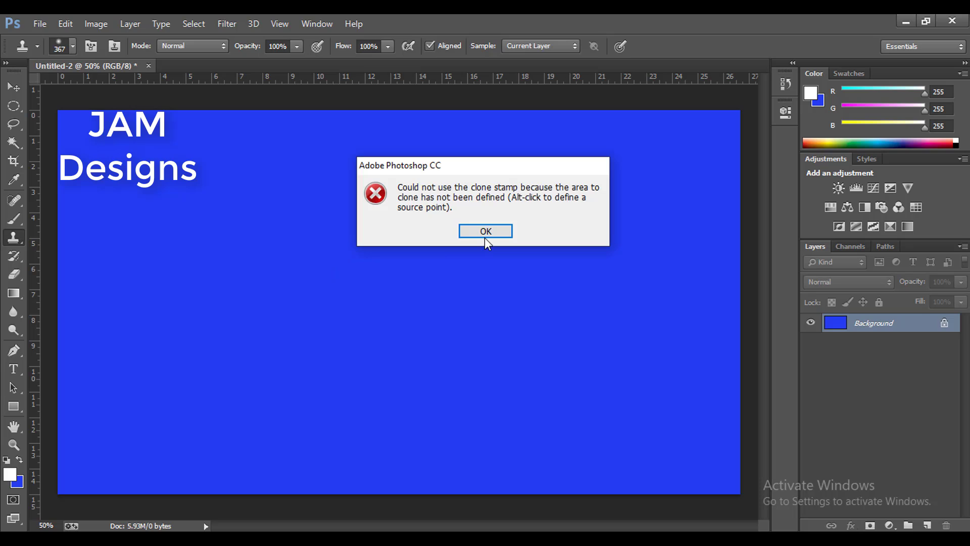
{"action": "left_click", "coordinate": [484, 237]}
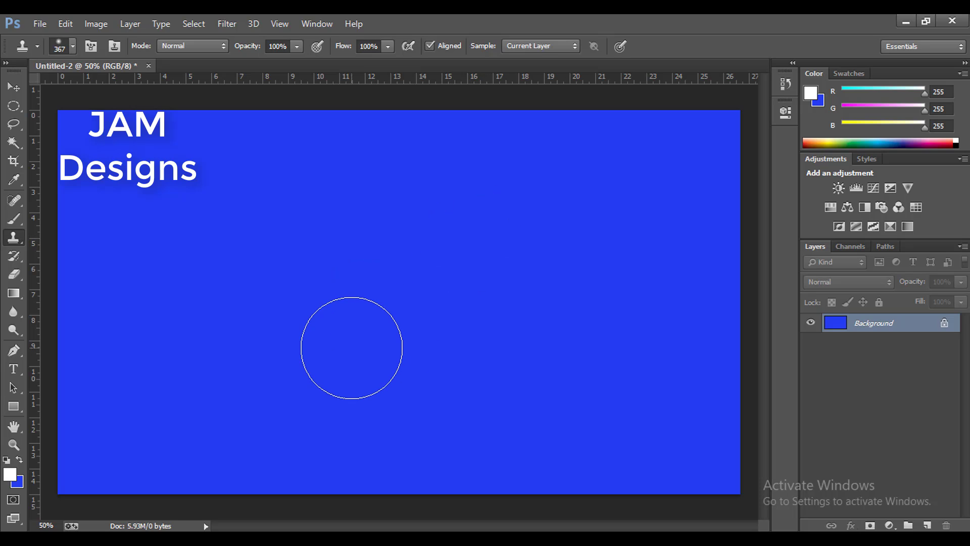
{"action": "left_click", "coordinate": [927, 526]}
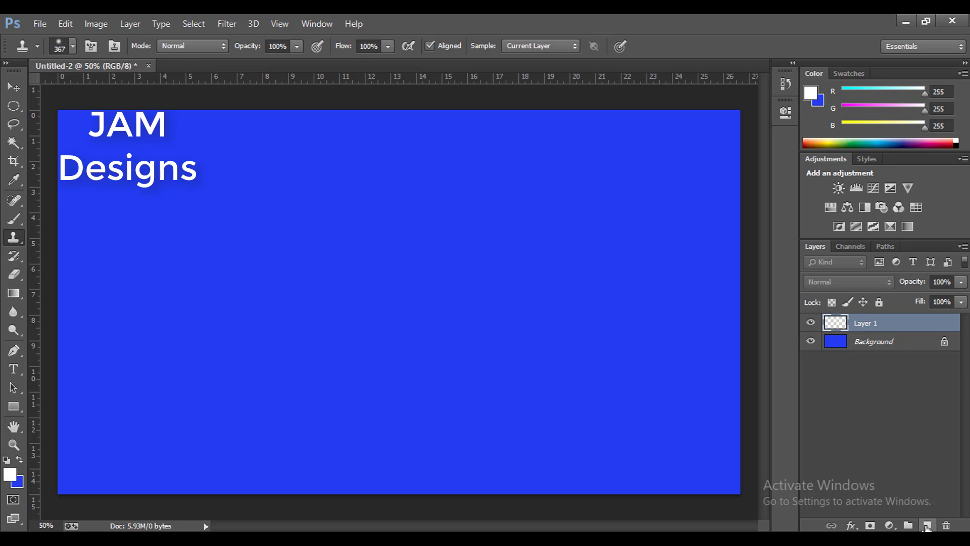
{"action": "left_click", "coordinate": [374, 298]}
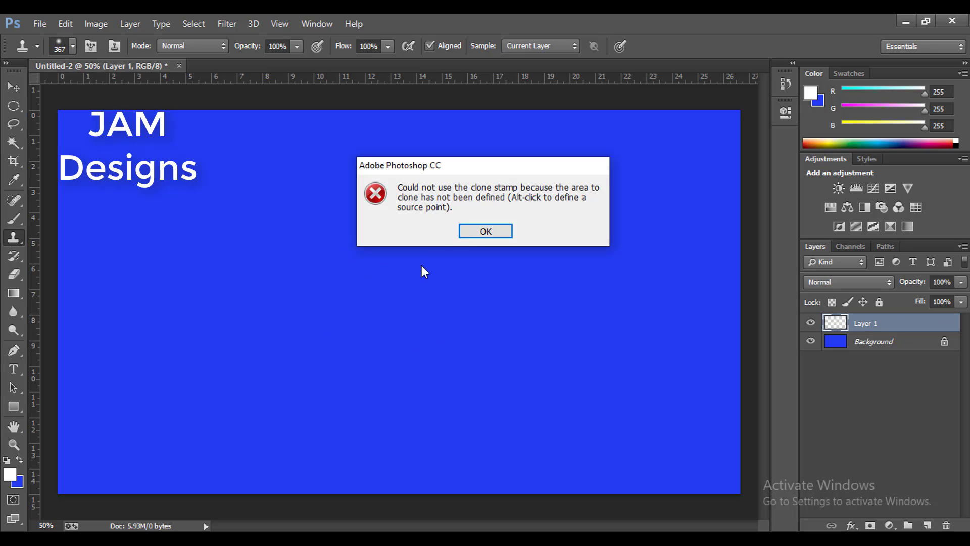
{"action": "left_click", "coordinate": [475, 233]}
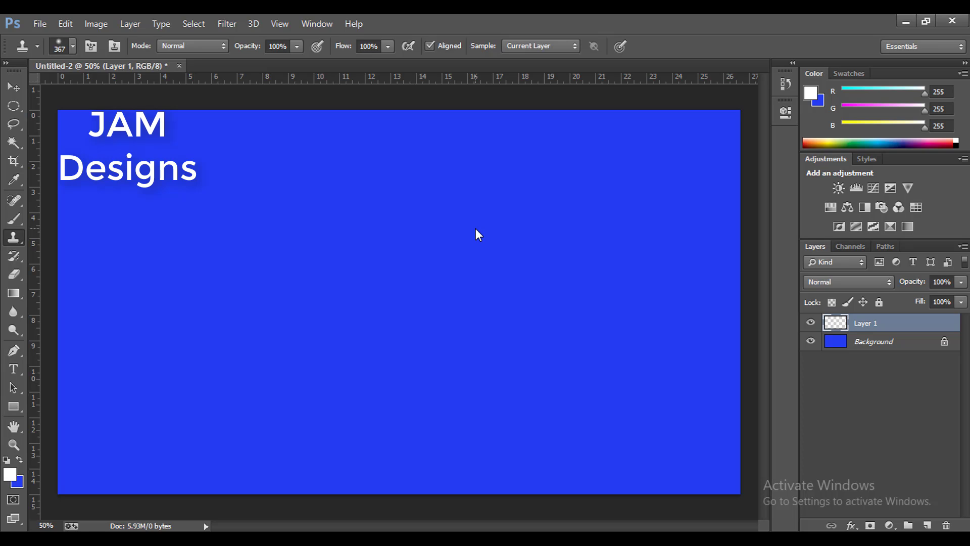
{"action": "left_click", "coordinate": [73, 49]}
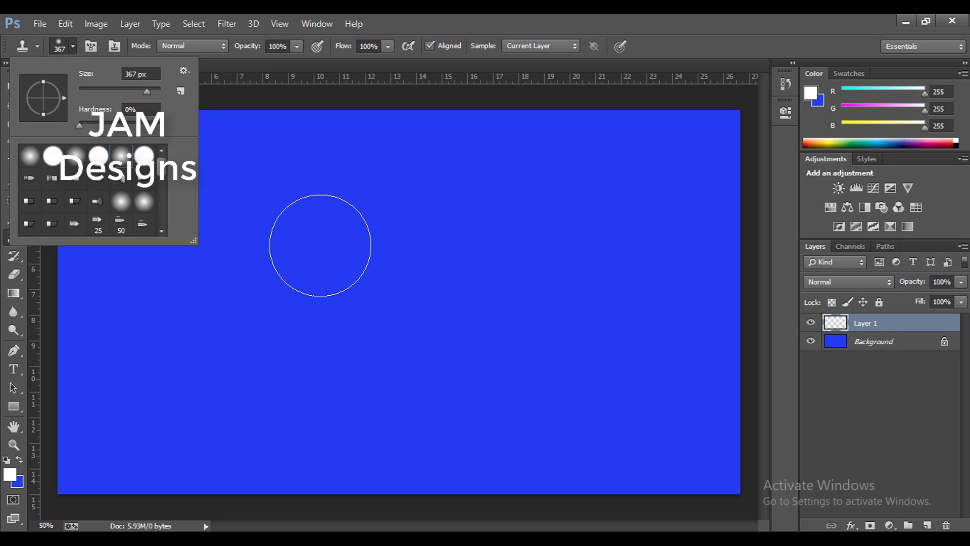
{"action": "left_click", "coordinate": [323, 248]}
{"action": "left_click", "coordinate": [474, 235]}
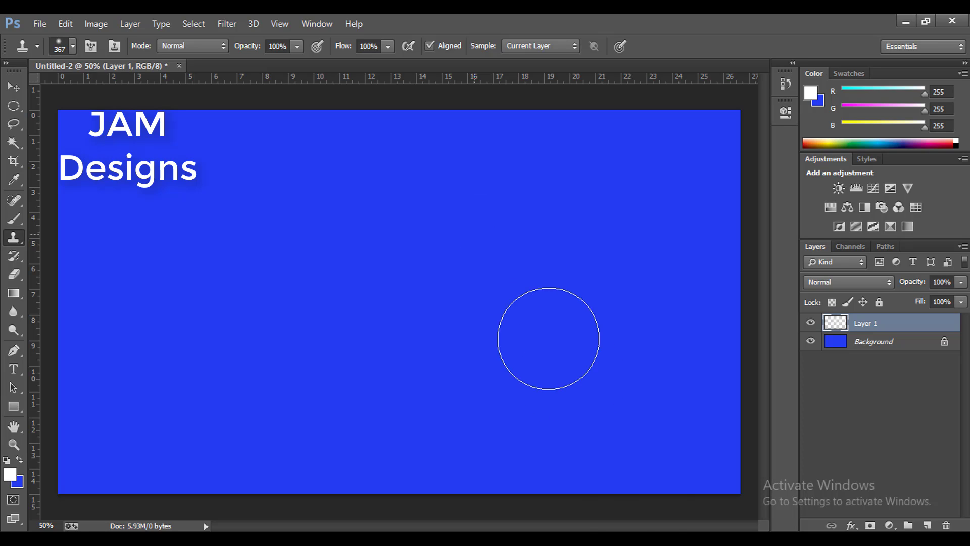
{"action": "left_click", "coordinate": [825, 526]}
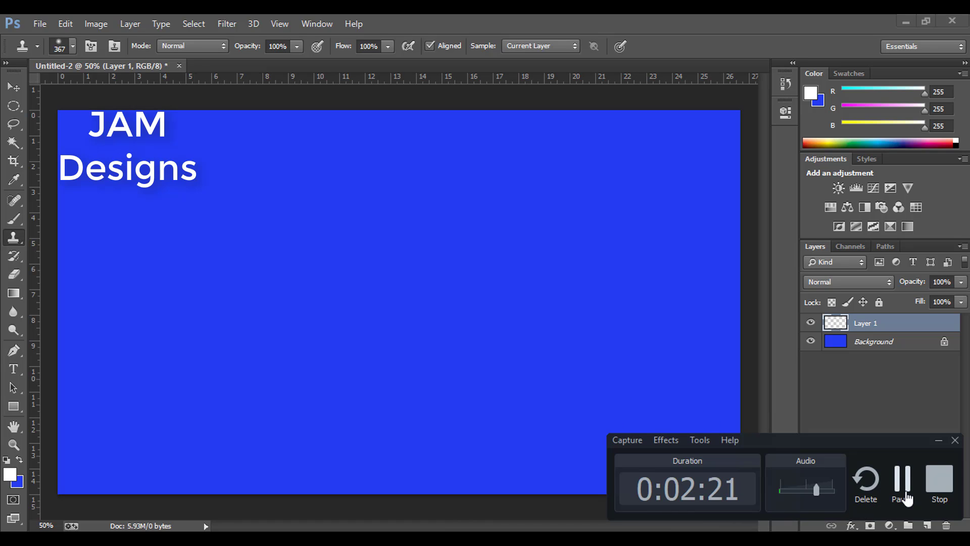
- Show the 1.jpg portrait zoomed in to 50%
{"action": "left_click", "coordinate": [904, 490]}
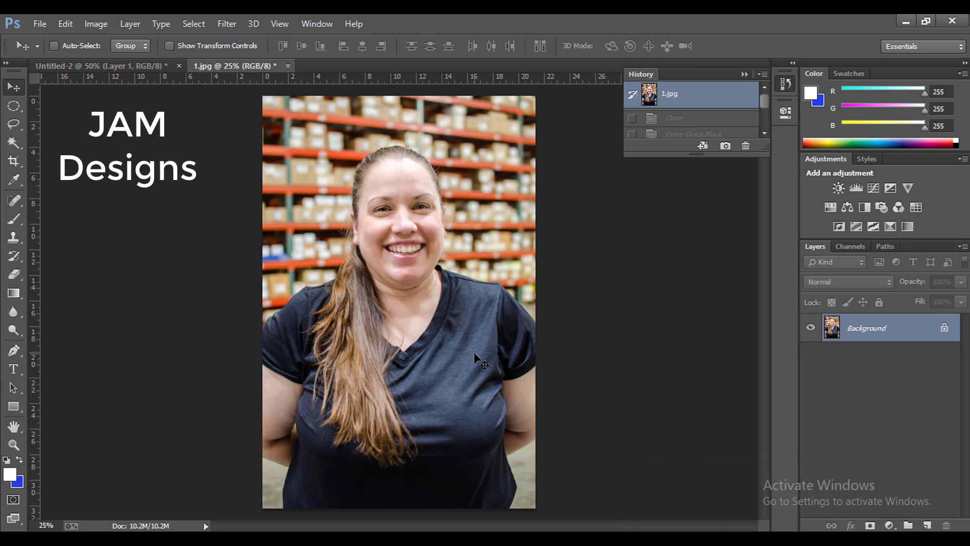
{"action": "key", "text": "ctrl+plus"}
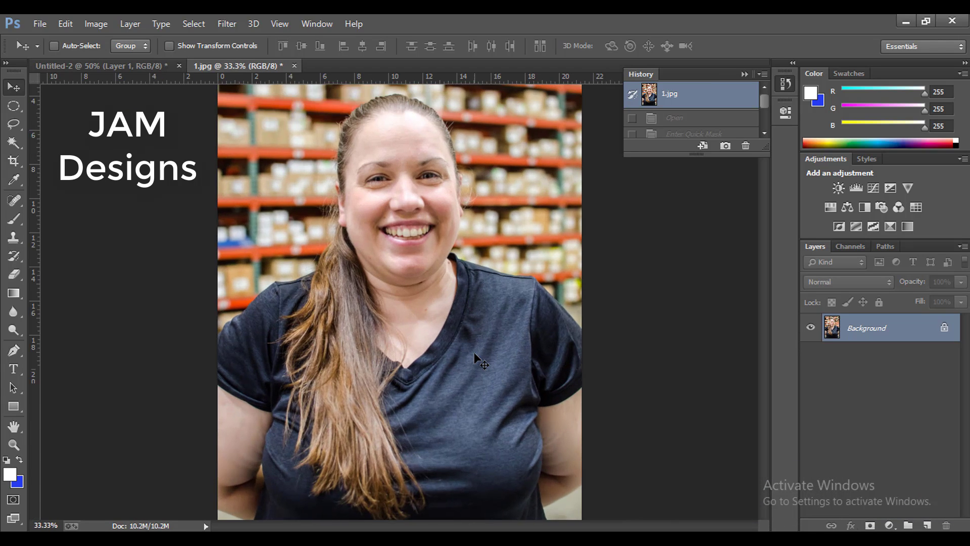
{"action": "key", "text": "ctrl+plus"}
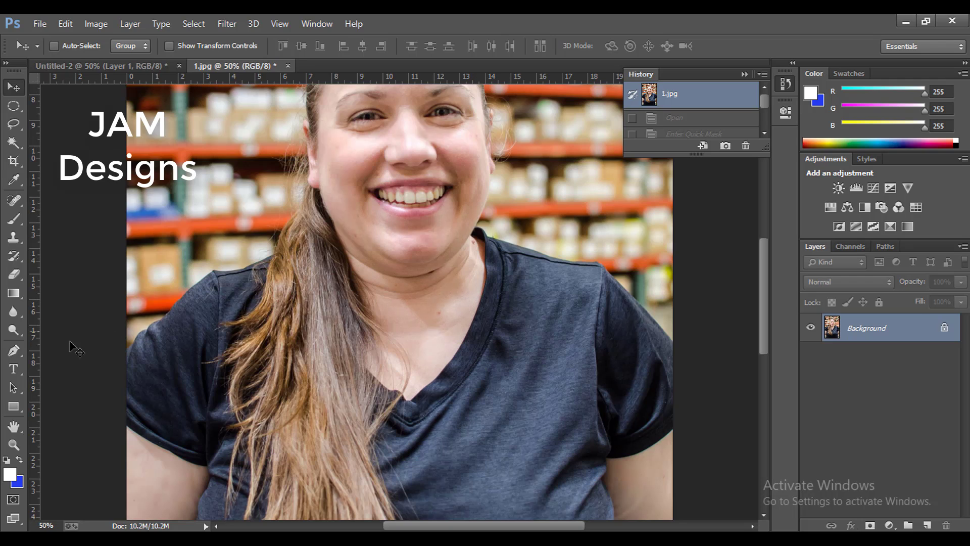
- Start a Pen path along her left shoulder up to where the hair meets it
{"action": "left_click", "coordinate": [12, 350]}
{"action": "left_click", "coordinate": [122, 357]}
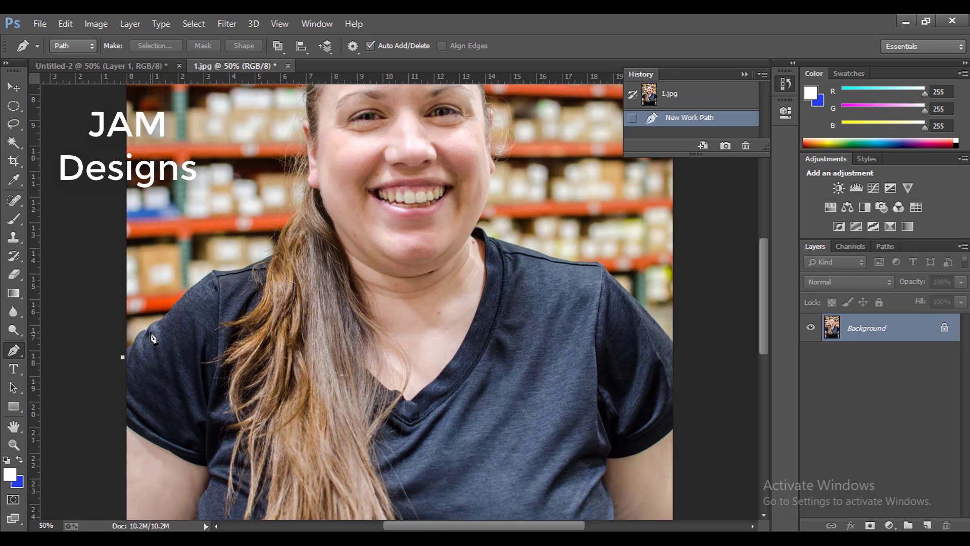
{"action": "left_click", "coordinate": [168, 313]}
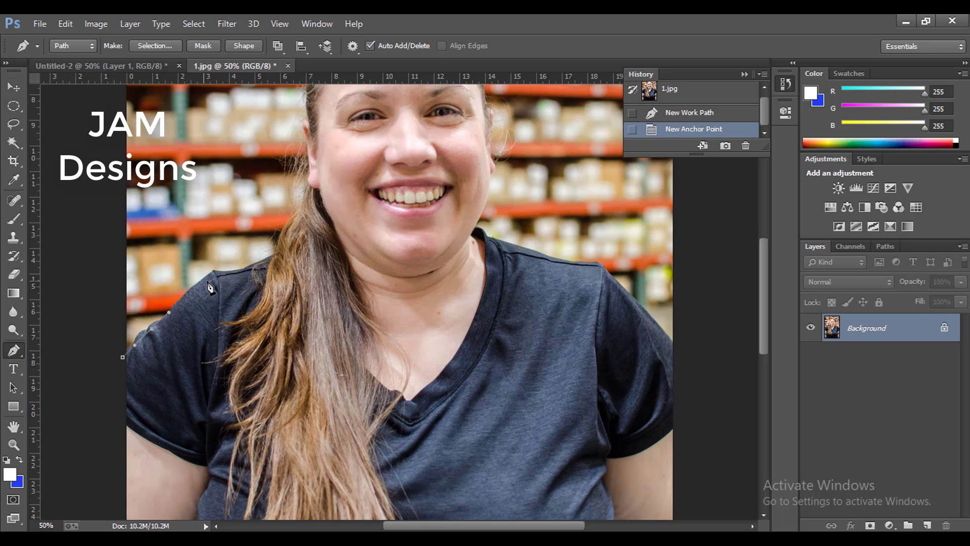
{"action": "left_click", "coordinate": [216, 272]}
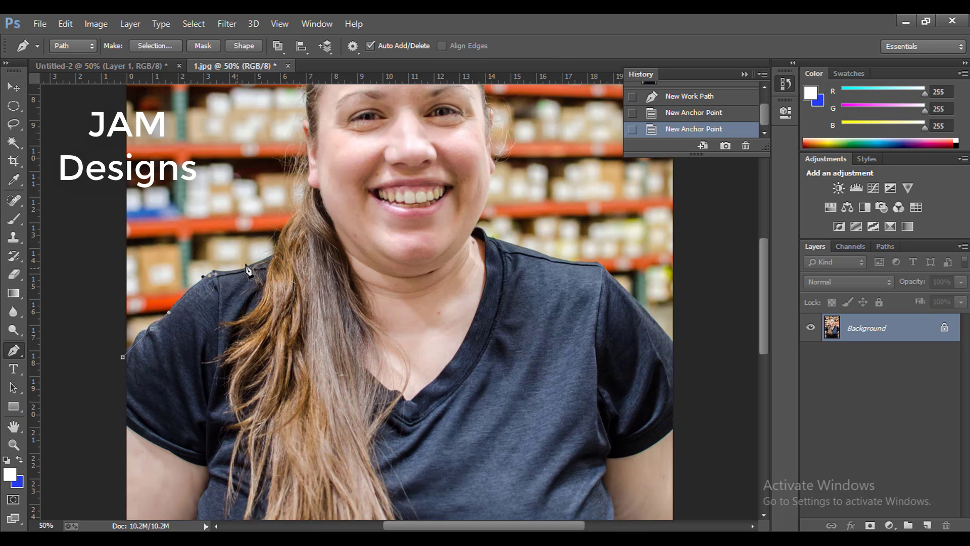
{"action": "left_click", "coordinate": [263, 264]}
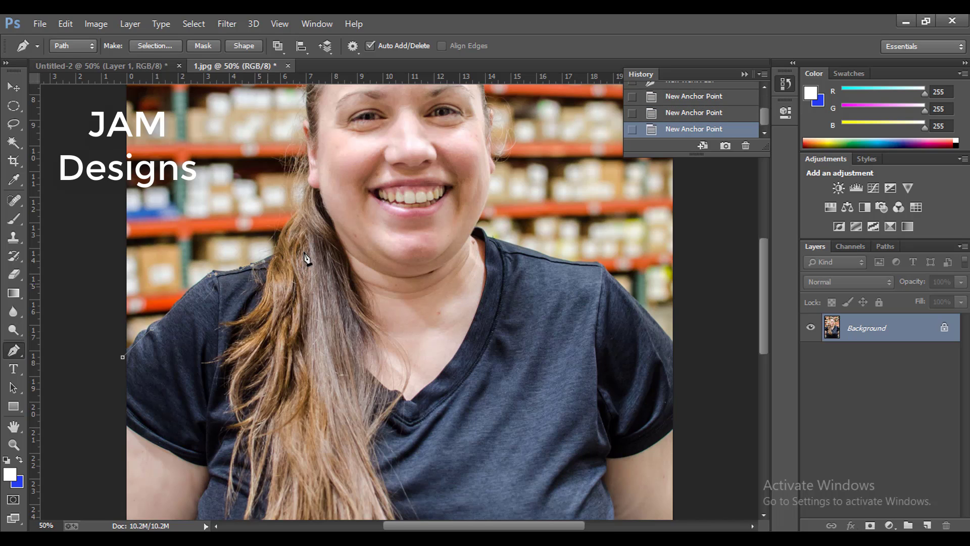
{"action": "left_click_drag", "start_coordinate": [296, 221], "coordinate": [308, 156]}
- Zoom to 100% and continue the path past her ear and up the side of her head
{"action": "left_click_drag", "start_coordinate": [312, 267], "coordinate": [313, 268]}
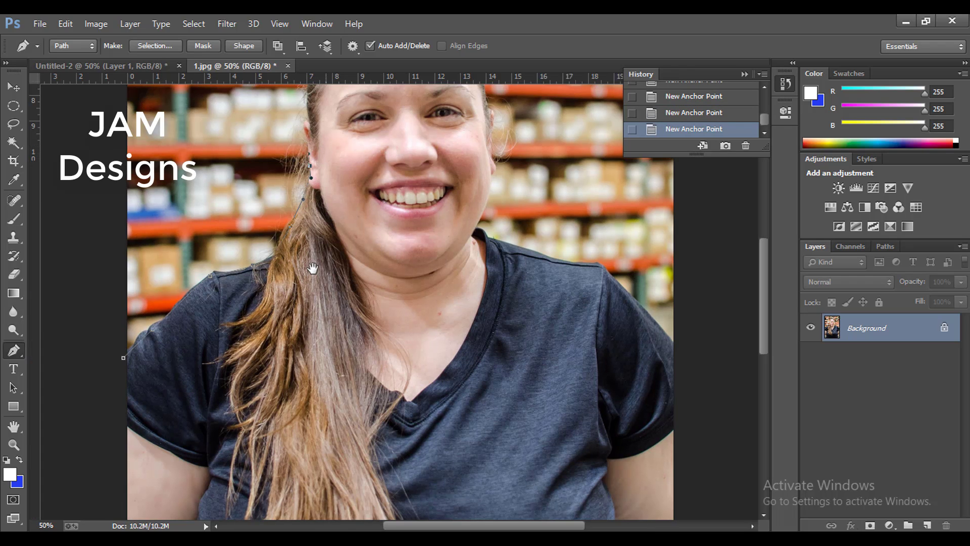
{"action": "scroll", "coordinate": [312, 268], "scroll_direction": "up", "scroll_amount": 5}
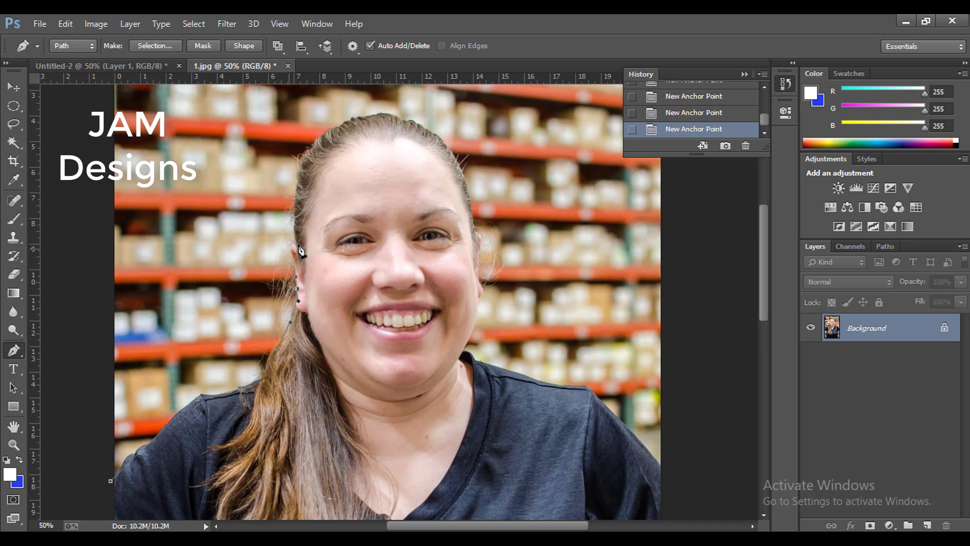
{"action": "key", "text": "ctrl+plus"}
{"action": "key", "text": "ctrl+plus"}
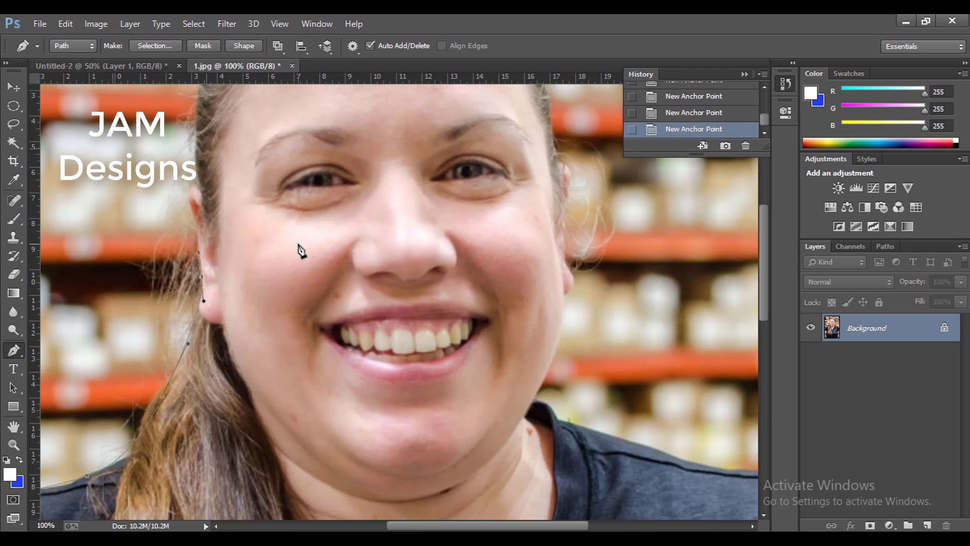
{"action": "left_click", "coordinate": [195, 218]}
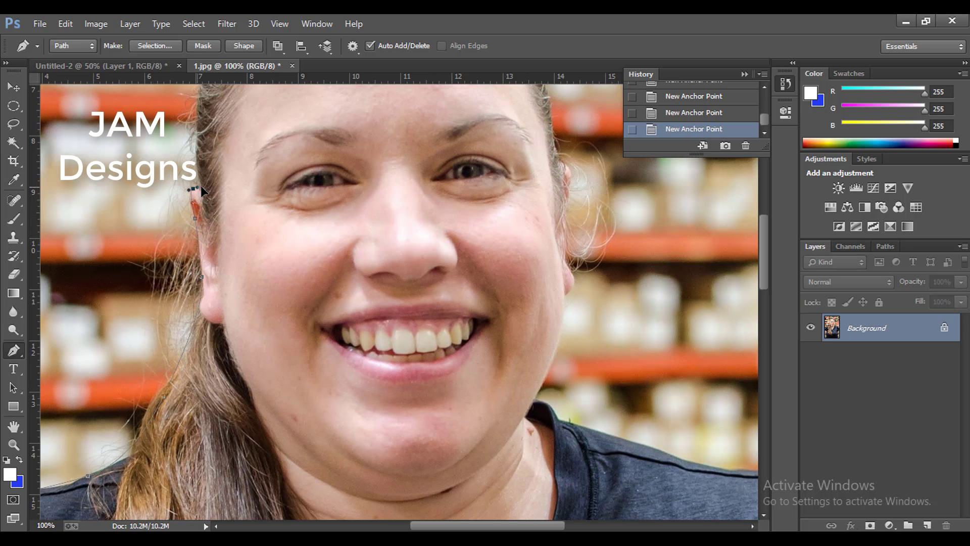
{"action": "mouse_move", "coordinate": [193, 189]}
{"action": "left_mouse_down"}
{"action": "mouse_move", "coordinate": [203, 193]}
{"action": "mouse_move", "coordinate": [221, 305]}
{"action": "left_mouse_up"}
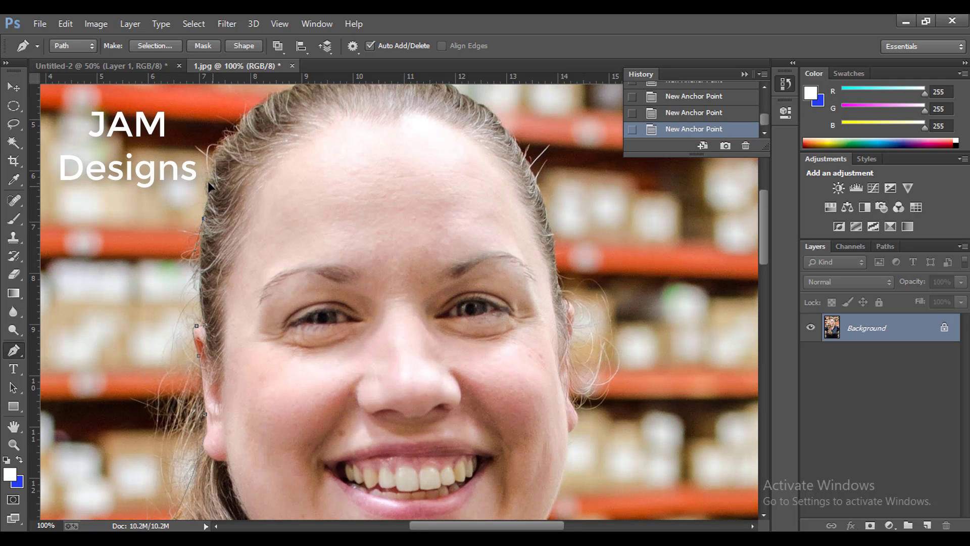
{"action": "left_click", "coordinate": [203, 219]}
{"action": "left_click_drag", "start_coordinate": [262, 167], "coordinate": [260, 263]}
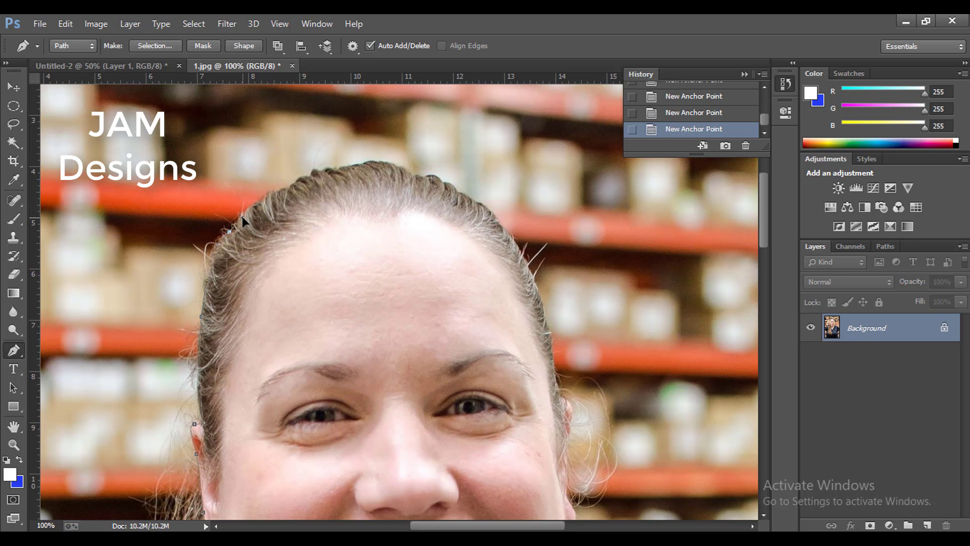
- Trace the path along the hairline and across the crown to the far side of her head
{"action": "left_click", "coordinate": [230, 232]}
{"action": "left_click", "coordinate": [278, 193]}
{"action": "left_click", "coordinate": [310, 182]}
{"action": "left_click", "coordinate": [327, 171]}
{"action": "left_click", "coordinate": [358, 165]}
{"action": "left_click", "coordinate": [393, 164]}
{"action": "left_click", "coordinate": [428, 175]}
{"action": "left_click", "coordinate": [495, 218]}
- Continue the path down the right side of her hair, past the ear and along the jaw
{"action": "left_click_drag", "start_coordinate": [461, 225], "coordinate": [444, 199]}
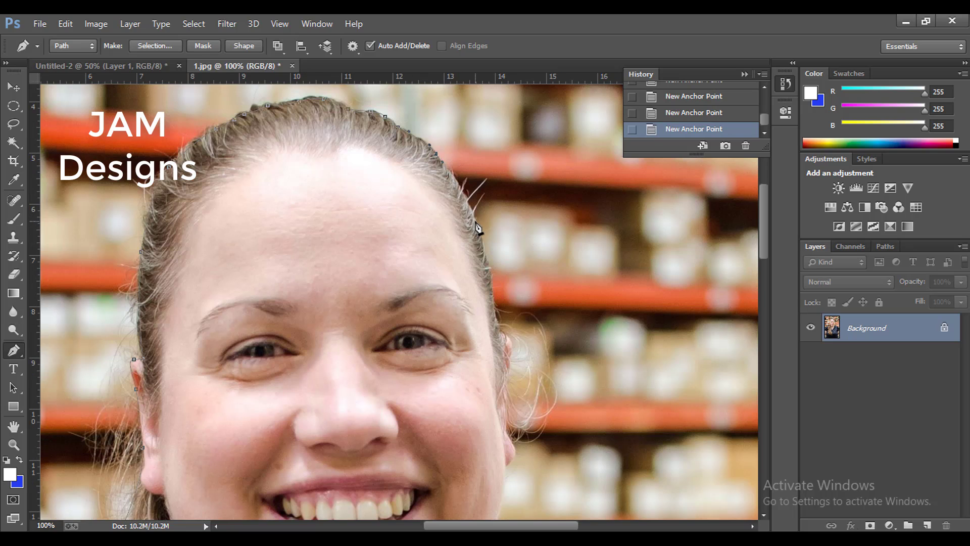
{"action": "left_click", "coordinate": [486, 269]}
{"action": "left_click", "coordinate": [501, 335]}
{"action": "mouse_move", "coordinate": [506, 396]}
{"action": "left_mouse_down"}
{"action": "mouse_move", "coordinate": [504, 414]}
{"action": "mouse_move", "coordinate": [443, 321]}
{"action": "mouse_move", "coordinate": [429, 258]}
{"action": "left_mouse_up"}
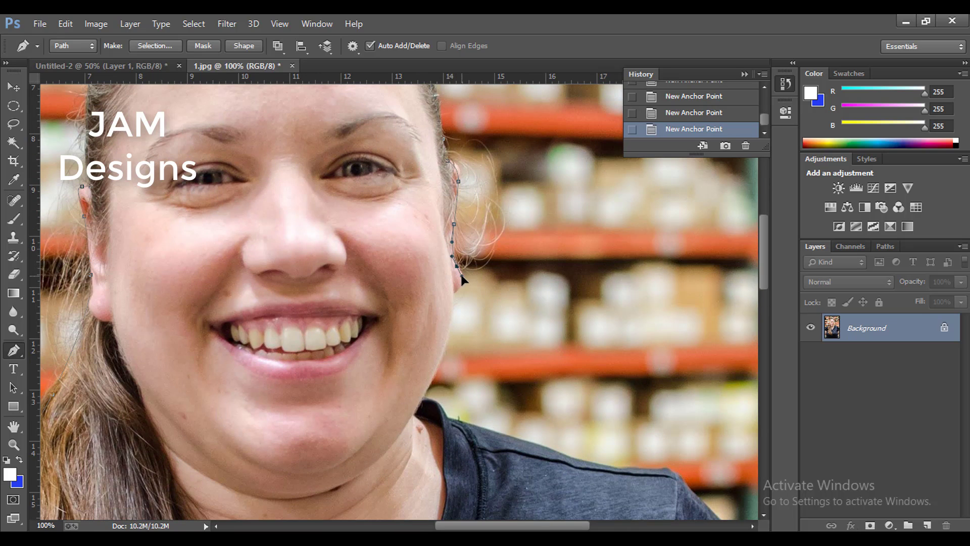
{"action": "left_click_drag", "start_coordinate": [457, 265], "coordinate": [457, 309]}
{"action": "left_click_drag", "start_coordinate": [439, 360], "coordinate": [432, 379]}
{"action": "left_click_drag", "start_coordinate": [424, 398], "coordinate": [449, 419]}
- Finish the path out along her right shoulder to its outer edge
{"action": "mouse_move", "coordinate": [530, 431]}
{"action": "left_mouse_down"}
{"action": "mouse_move", "coordinate": [407, 282]}
{"action": "mouse_move", "coordinate": [449, 312]}
{"action": "mouse_move", "coordinate": [574, 352]}
{"action": "left_mouse_up"}
{"action": "left_click_drag", "start_coordinate": [520, 335], "coordinate": [444, 255]}
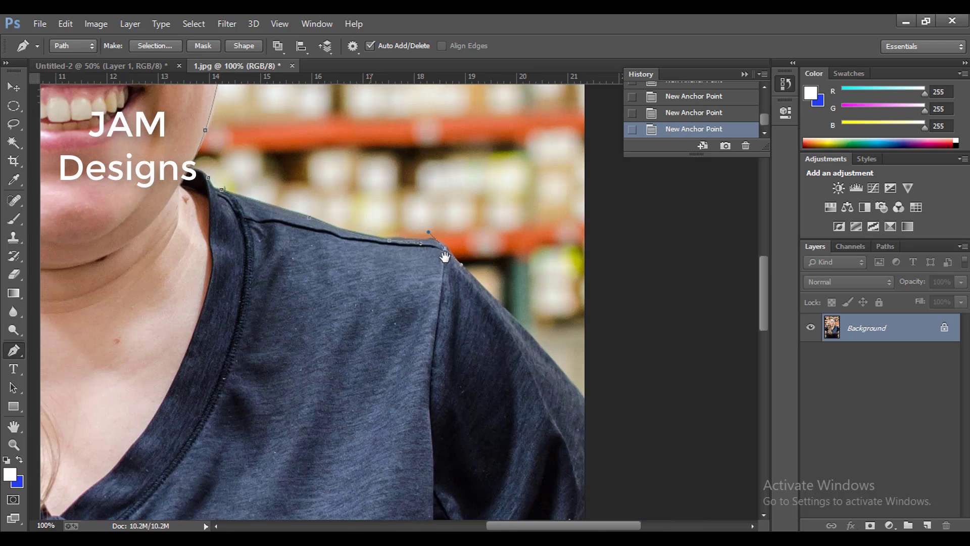
{"action": "left_click_drag", "start_coordinate": [520, 312], "coordinate": [444, 262]}
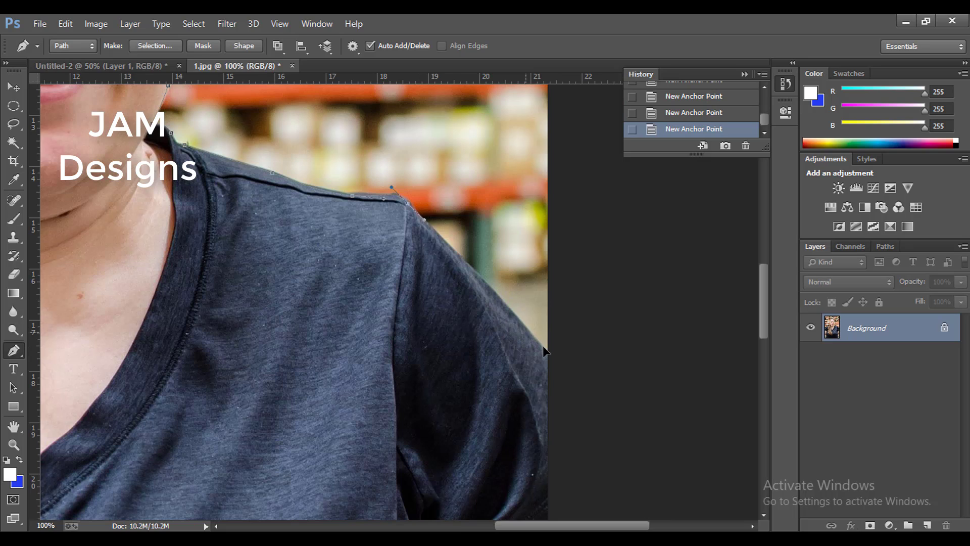
{"action": "left_click_drag", "start_coordinate": [526, 332], "coordinate": [548, 357]}
{"action": "left_click", "coordinate": [554, 360]}
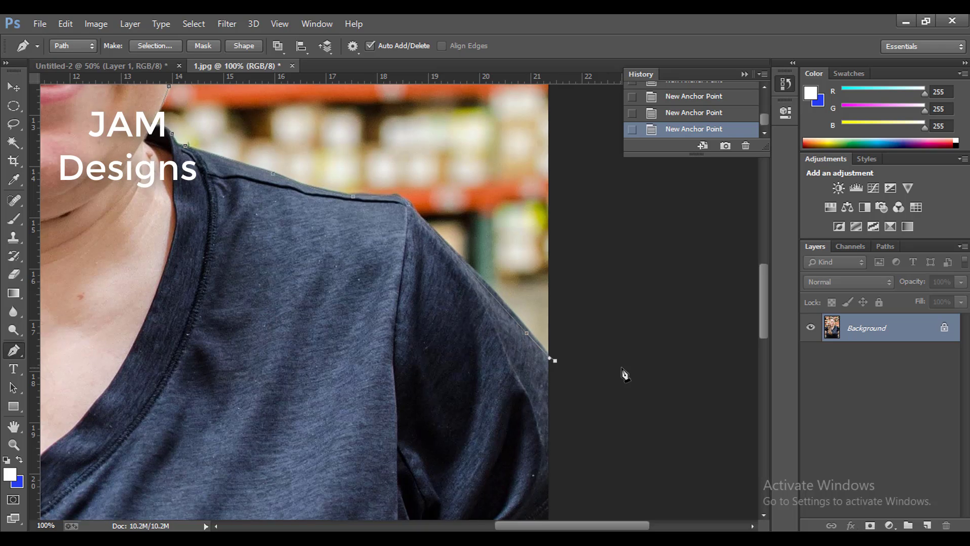
- Close the outline around the area above the figure and turn the path into a selection
{"action": "key", "text": "ctrl+minus"}
{"action": "key", "text": "ctrl+minus"}
{"action": "key", "text": "ctrl+minus"}
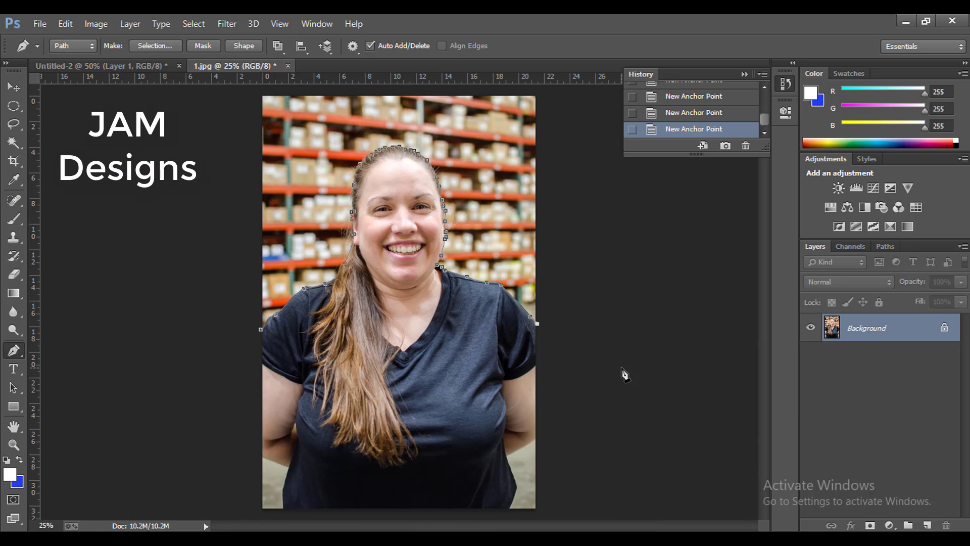
{"action": "key", "text": "ctrl+minus"}
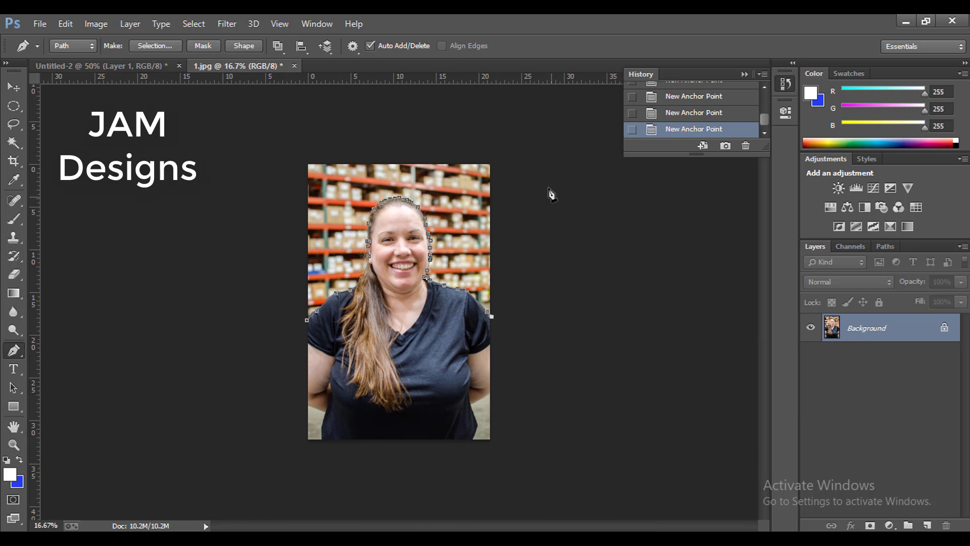
{"action": "left_click", "coordinate": [528, 143]}
{"action": "left_click", "coordinate": [264, 151]}
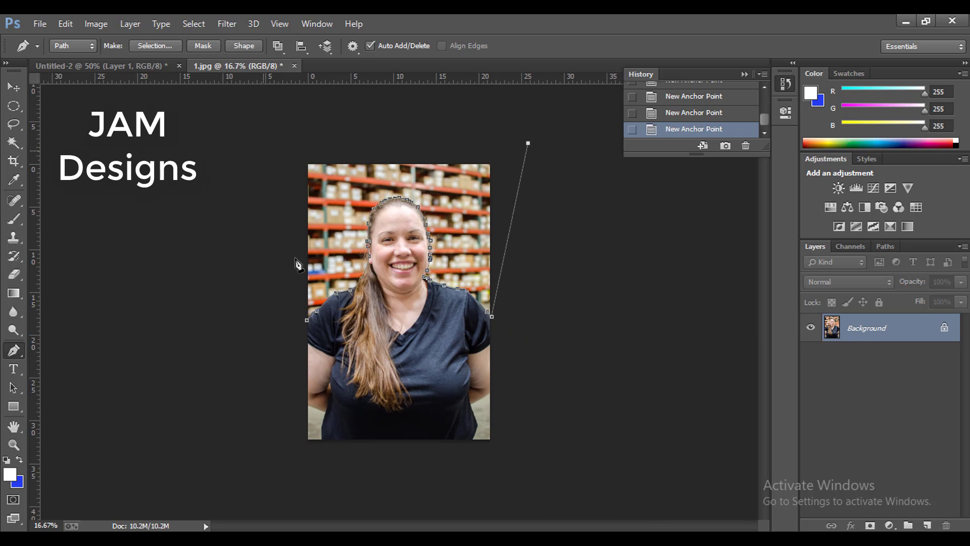
{"action": "left_click", "coordinate": [296, 299]}
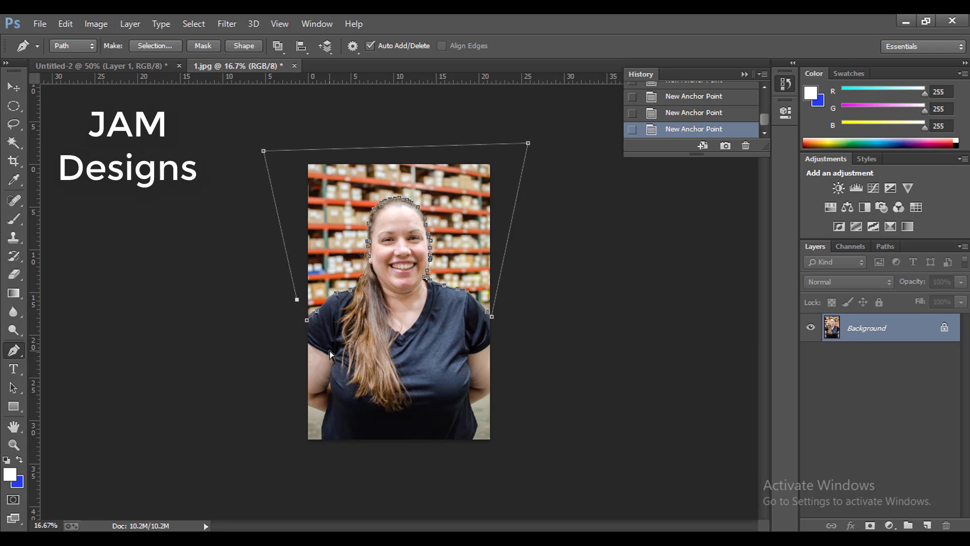
{"action": "key", "text": "ctrl+Return"}
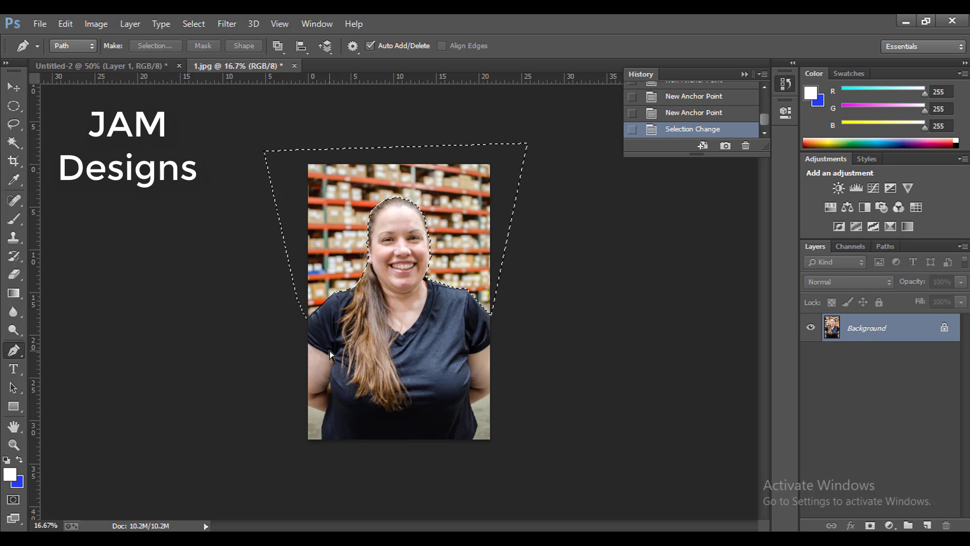
- Feather the selection, then cancel the Fill dialog
{"action": "key", "text": "shift+F6"}
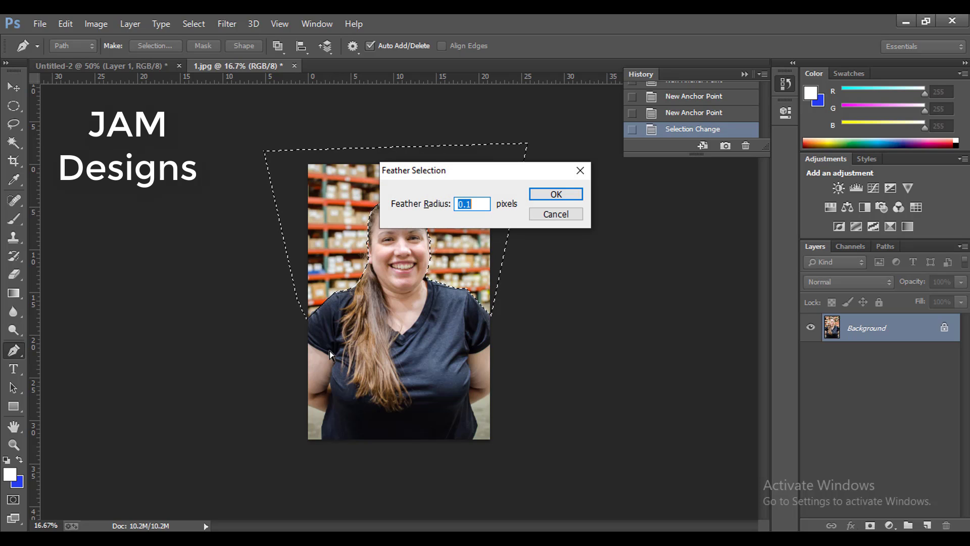
{"action": "key", "text": "Return"}
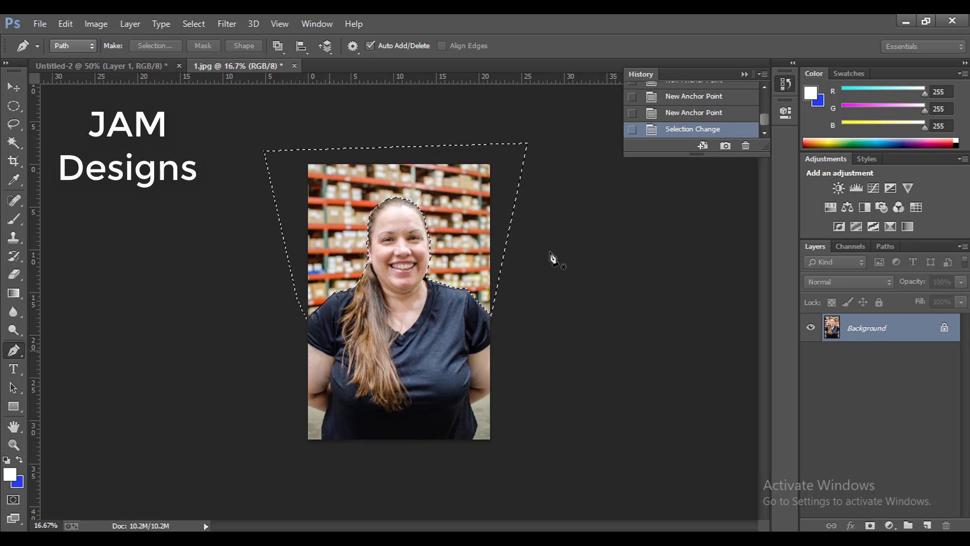
{"action": "key", "text": "shift+F5"}
{"action": "left_click", "coordinate": [556, 182]}
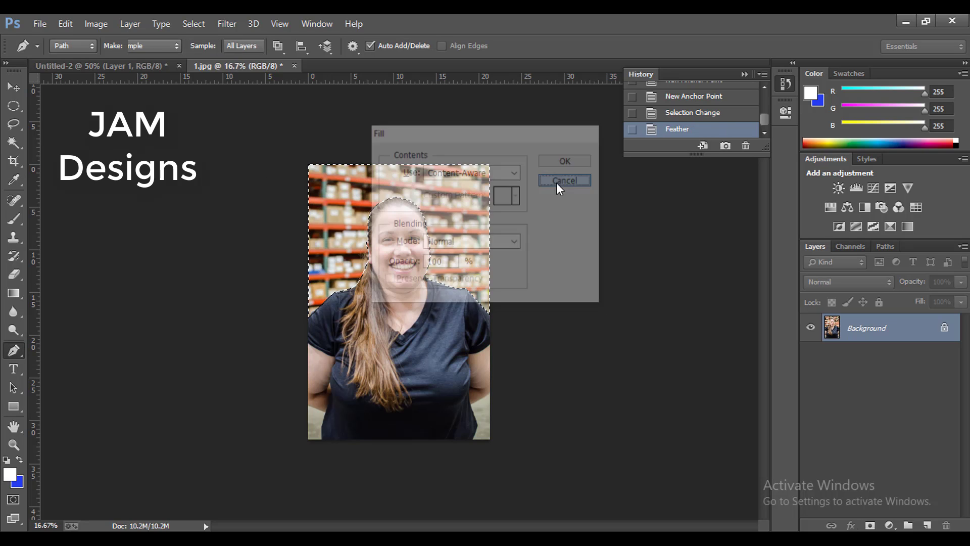
- Convert the Background to Layer 0, delete the warehouse backdrop and drop the selection
{"action": "double_click", "coordinate": [851, 331]}
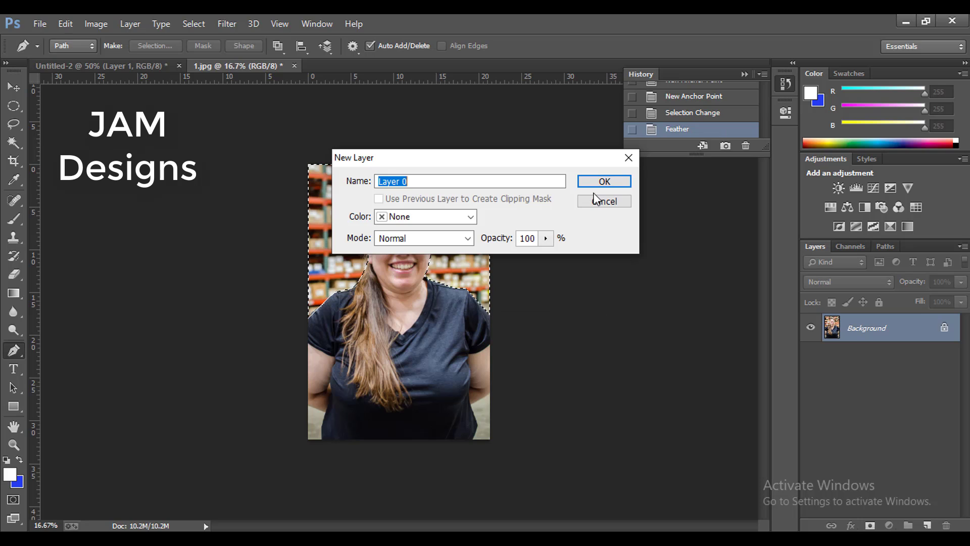
{"action": "left_click", "coordinate": [592, 184]}
{"action": "key", "text": "Delete"}
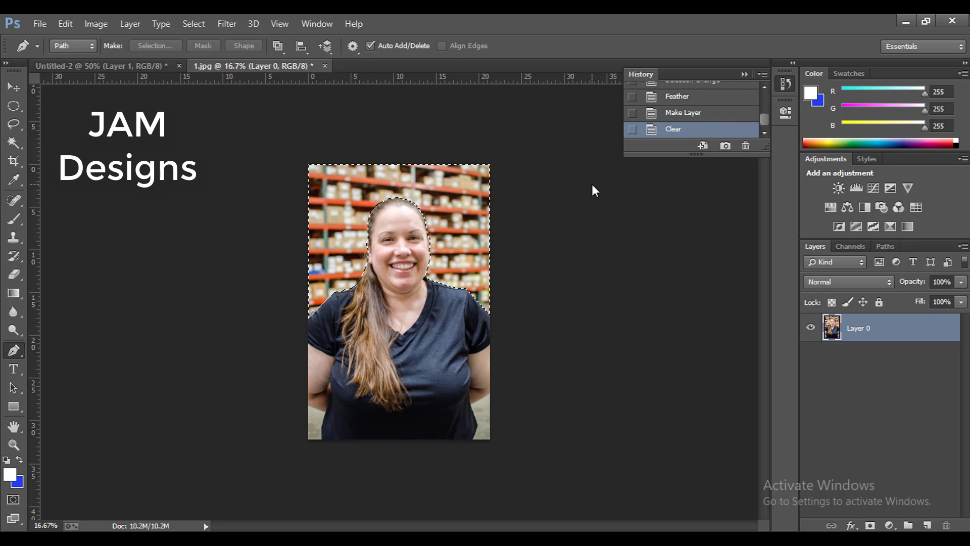
{"action": "left_click", "coordinate": [13, 105]}
{"action": "left_click", "coordinate": [115, 136]}
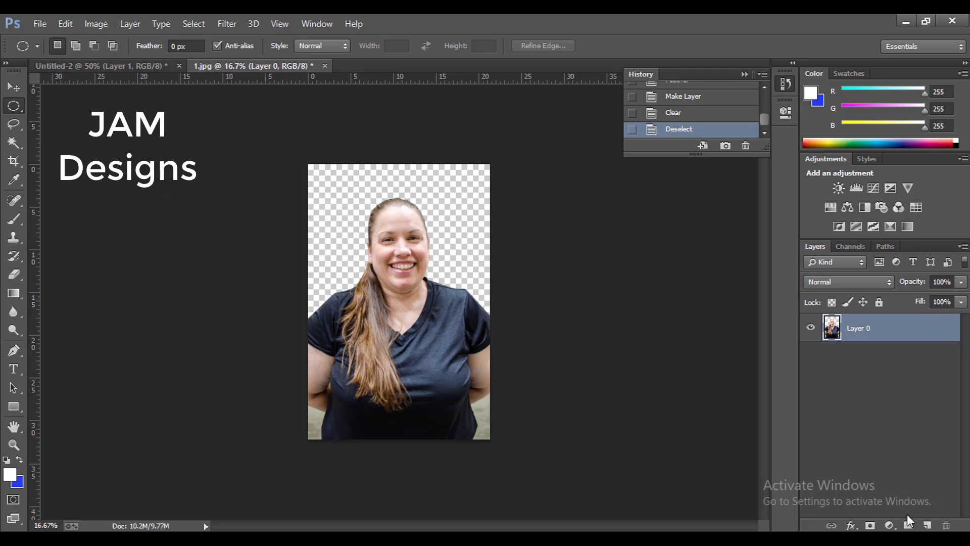
- Add Layer 1 and fill a rectangle over her head and upper torso with blue
{"action": "left_click", "coordinate": [927, 526]}
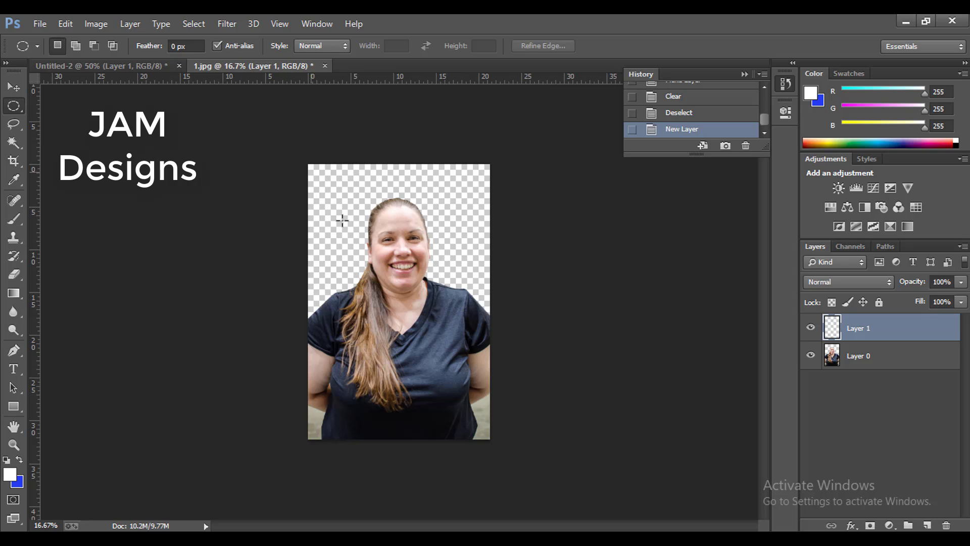
{"action": "left_click_drag", "start_coordinate": [342, 221], "coordinate": [376, 248]}
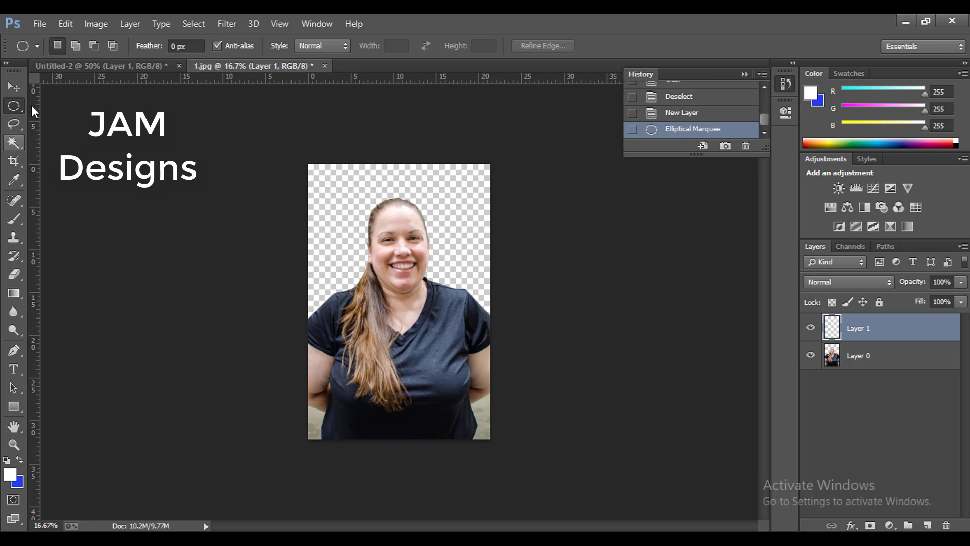
{"action": "right_click", "coordinate": [13, 106]}
{"action": "left_click", "coordinate": [48, 104]}
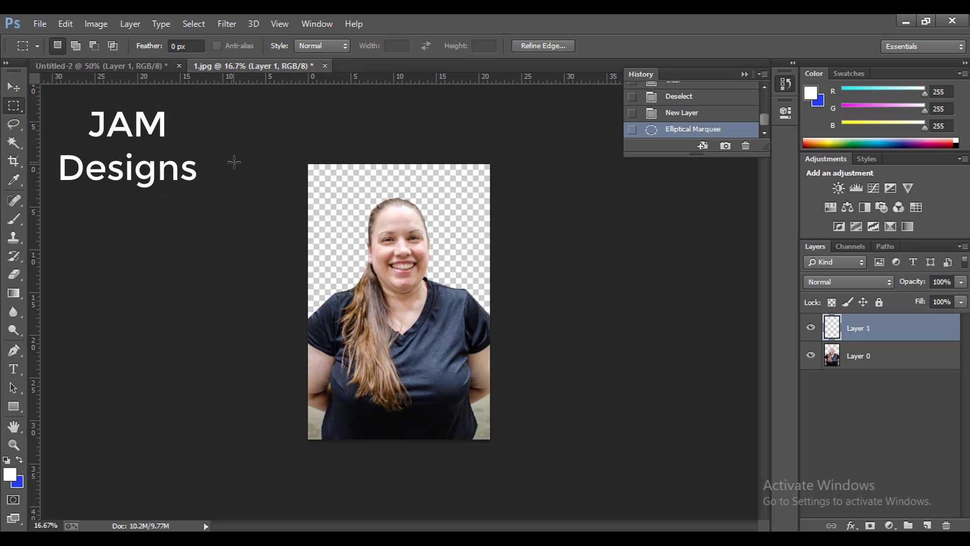
{"action": "left_click", "coordinate": [233, 162]}
{"action": "mouse_move", "coordinate": [319, 177]}
{"action": "left_mouse_down"}
{"action": "mouse_move", "coordinate": [389, 323]}
{"action": "mouse_move", "coordinate": [482, 347]}
{"action": "left_mouse_up"}
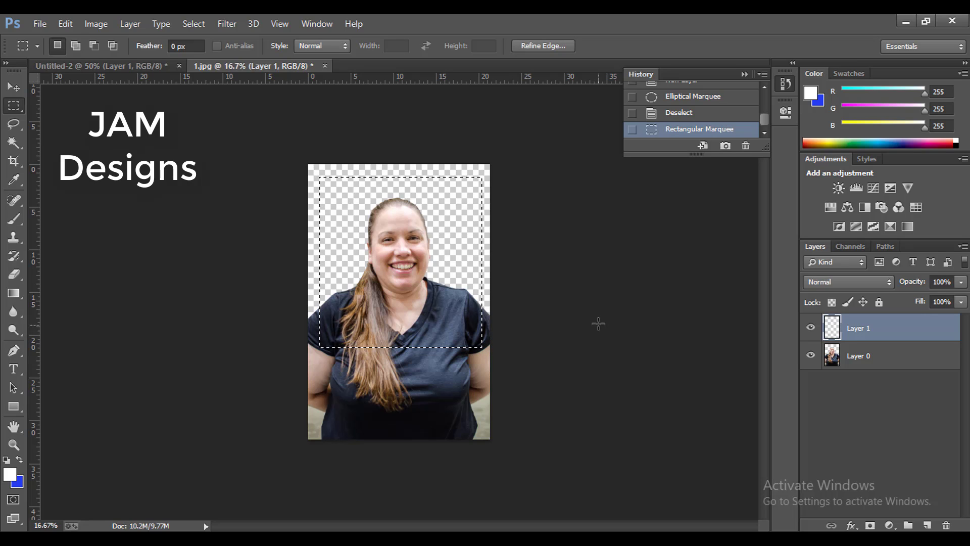
{"action": "key", "text": "alt+BackSpace"}
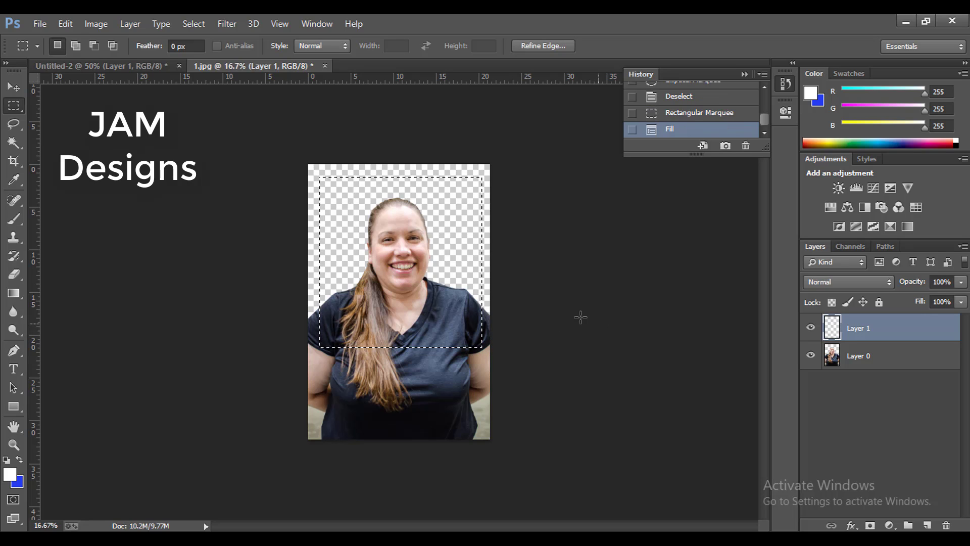
{"action": "key", "text": "ctrl+d"}
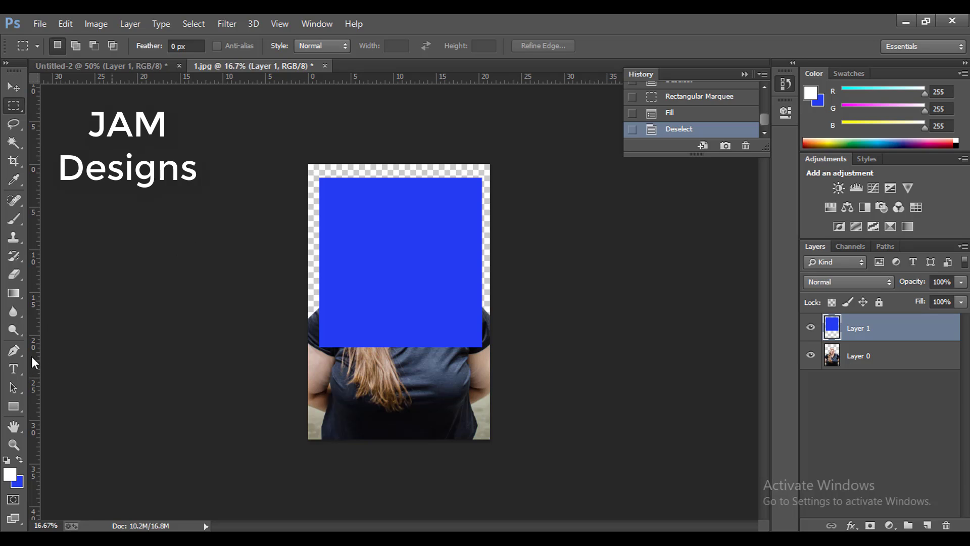
- Delete the blue above the rectangle's top-left to bottom-right diagonal, leaving a triangle
{"action": "left_click", "coordinate": [14, 350]}
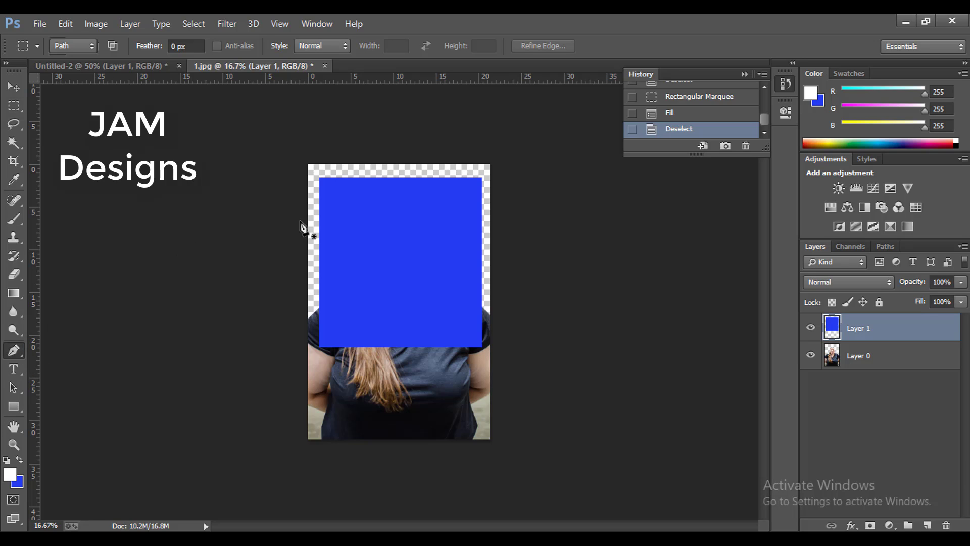
{"action": "left_click", "coordinate": [317, 174]}
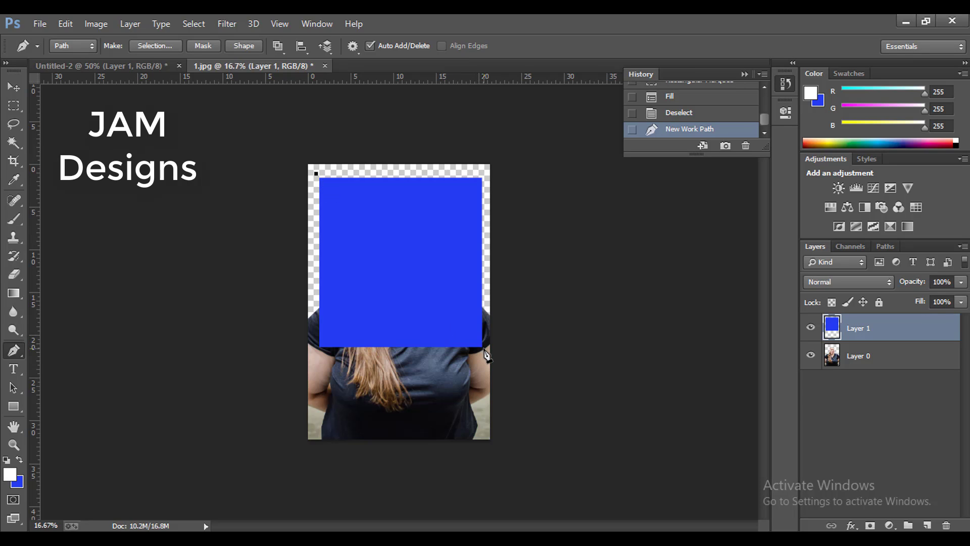
{"action": "left_click_drag", "start_coordinate": [484, 349], "coordinate": [507, 374]}
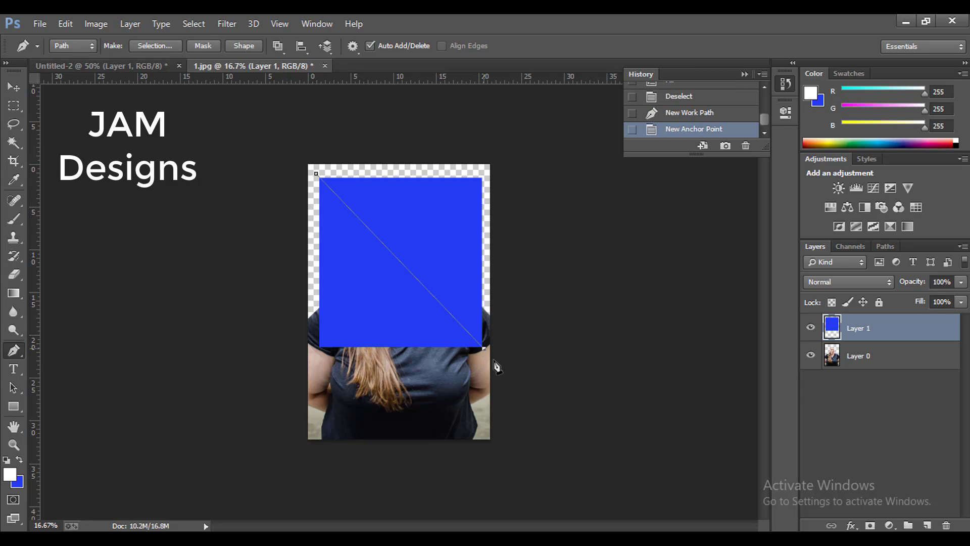
{"action": "left_click", "coordinate": [506, 140]}
{"action": "left_click", "coordinate": [307, 137]}
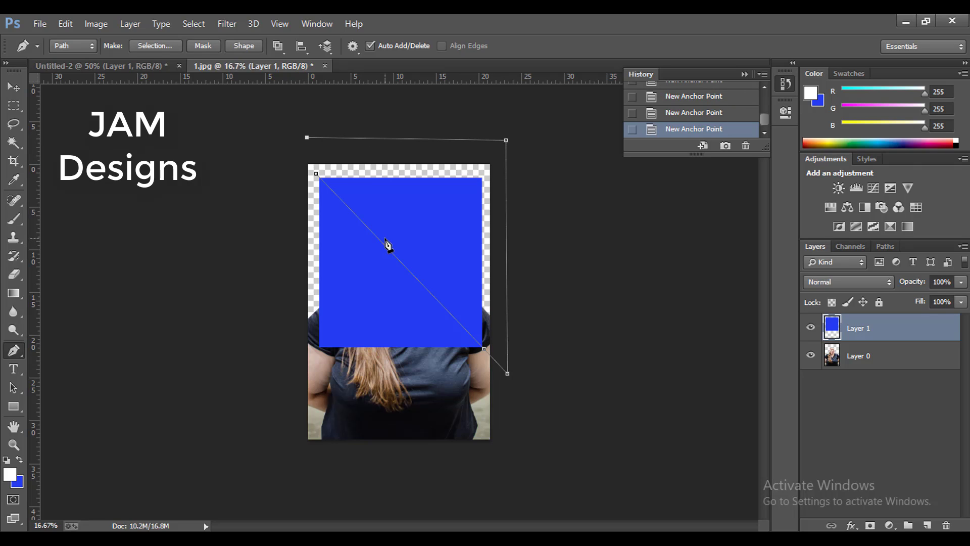
{"action": "key", "text": "ctrl+Return"}
{"action": "key", "text": "Delete"}
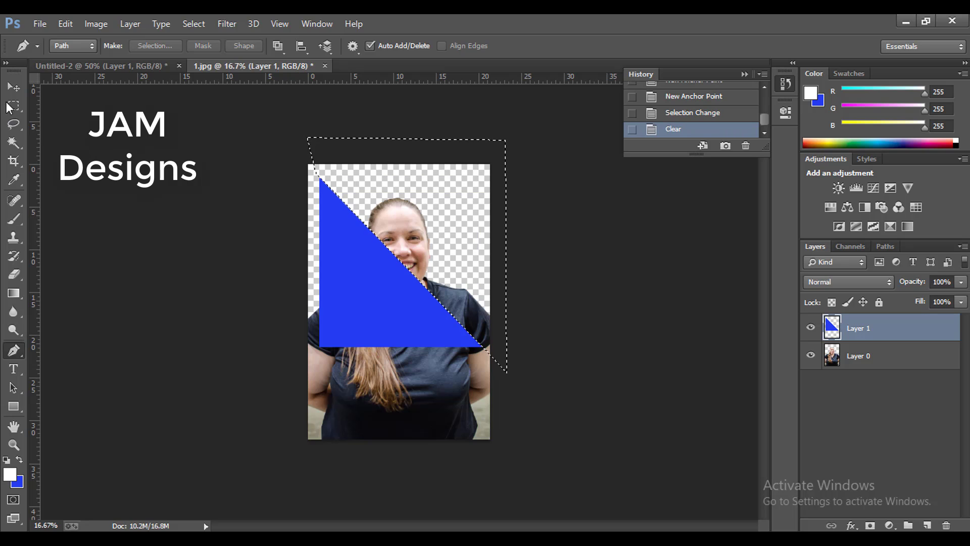
- Cut out an inner triangle to hollow the blue triangle into a frame, then deselect
{"action": "left_click", "coordinate": [328, 197]}
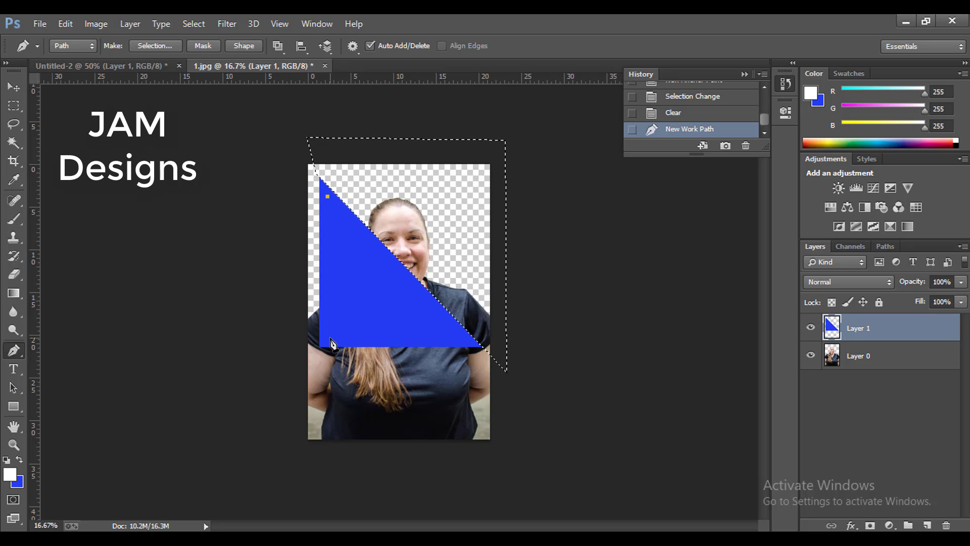
{"action": "left_click", "coordinate": [330, 337]}
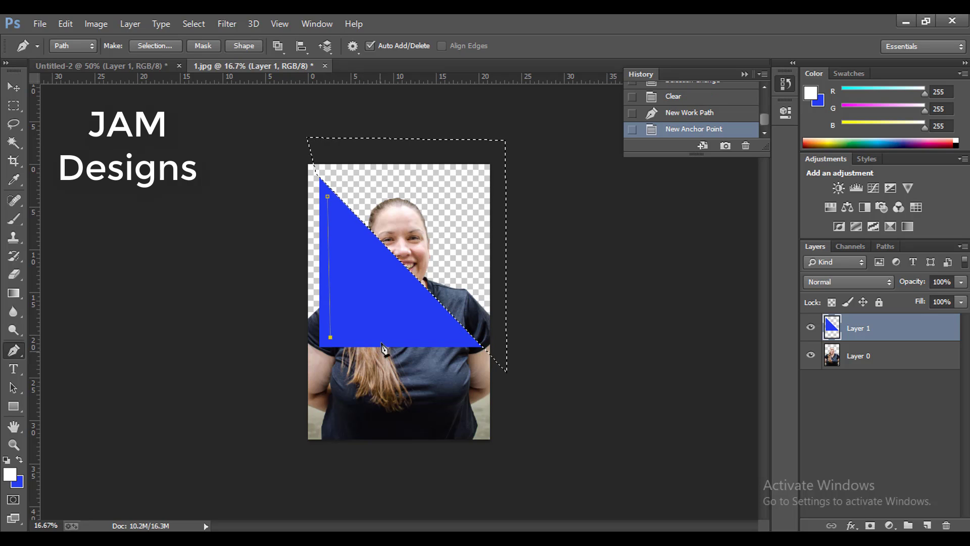
{"action": "left_click", "coordinate": [458, 337]}
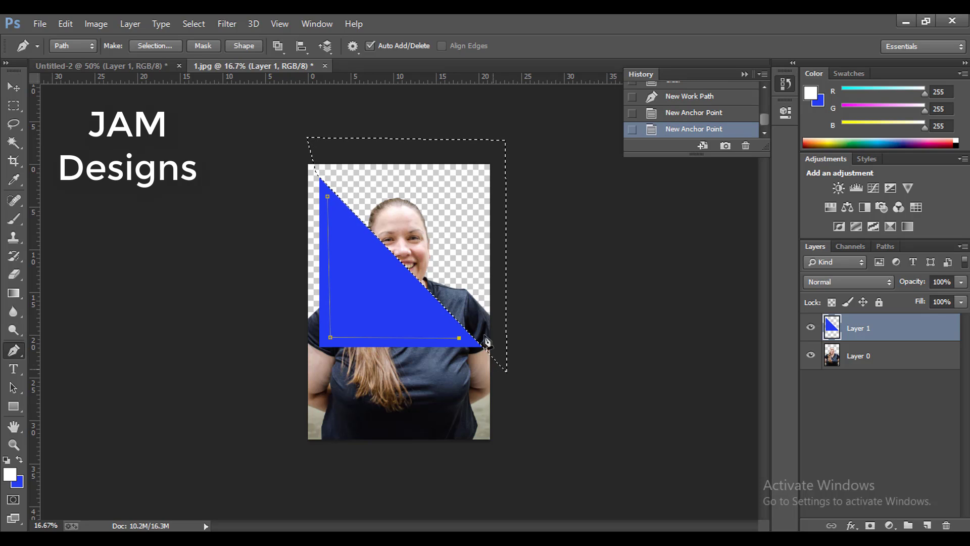
{"action": "left_click", "coordinate": [328, 196]}
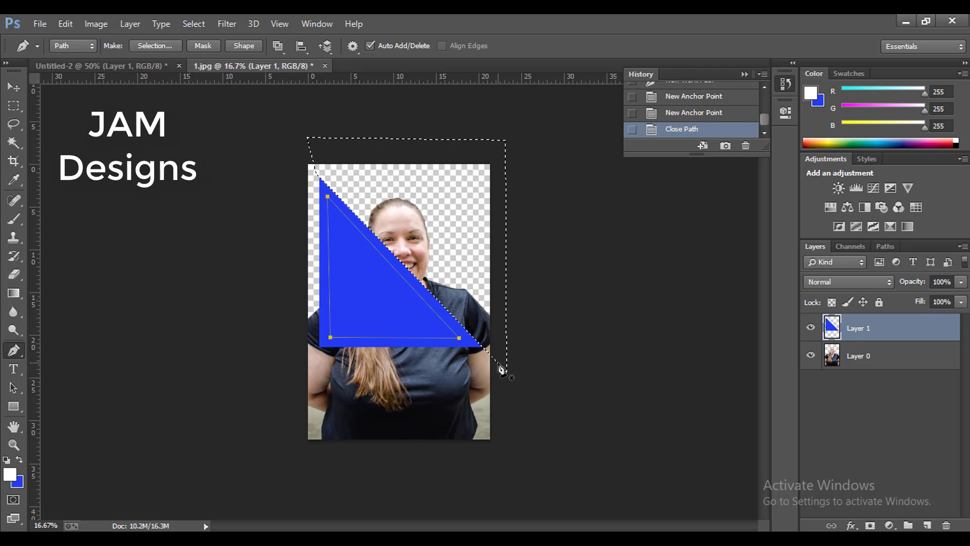
{"action": "key", "text": "ctrl+Return"}
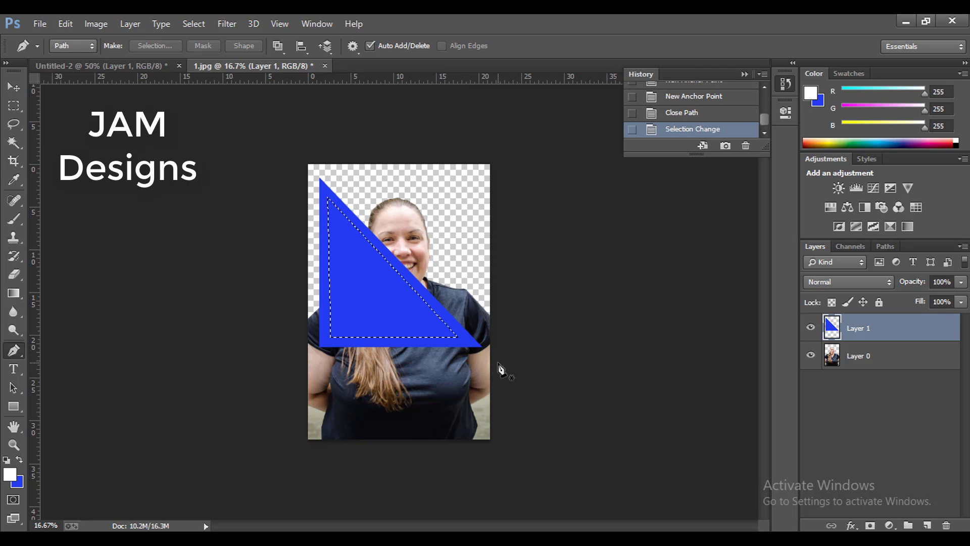
{"action": "key", "text": "Delete"}
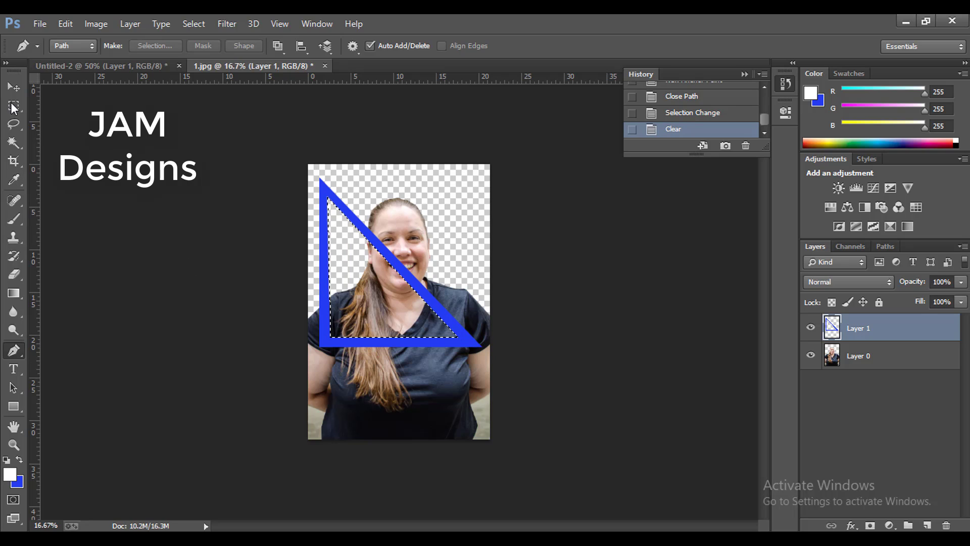
{"action": "left_click", "coordinate": [14, 106]}
{"action": "key", "text": "ctrl+d"}
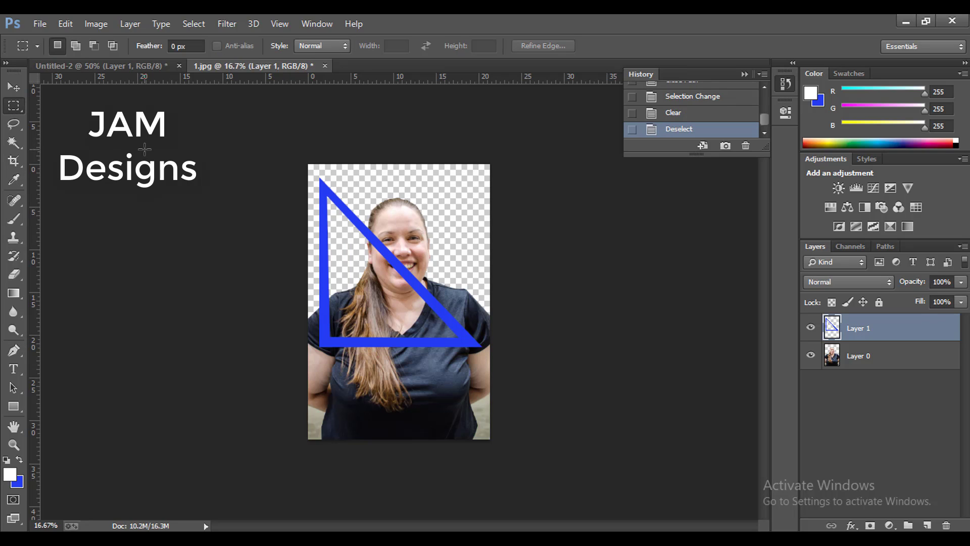
- Shrink the blue triangle to about three-quarters size with Free Transform
{"action": "key", "text": "ctrl+t"}
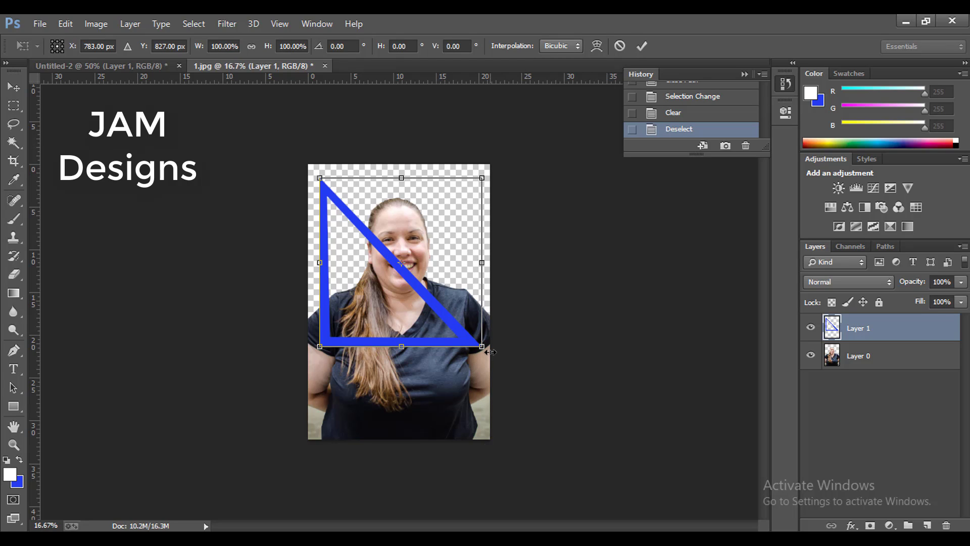
{"action": "left_click_drag", "start_coordinate": [454, 335], "coordinate": [453, 336]}
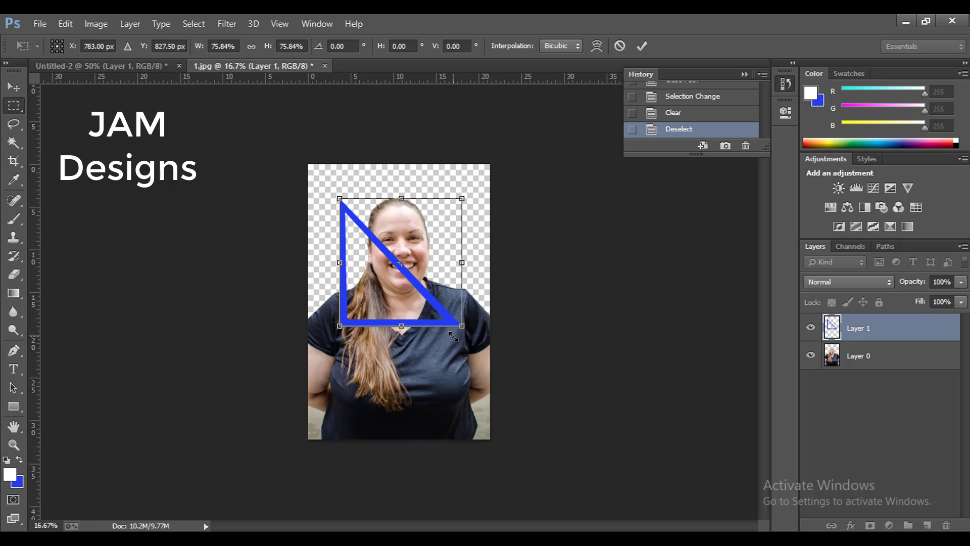
{"action": "key", "text": "Return"}
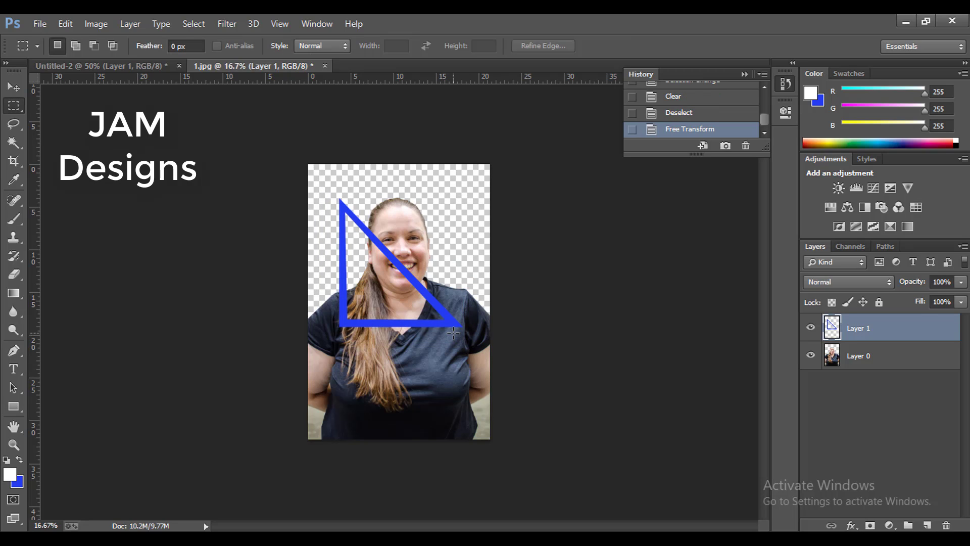
- Rotate the triangle to point downward, fine-tuning its angle and size over the face
{"action": "key", "text": "ctrl+t"}
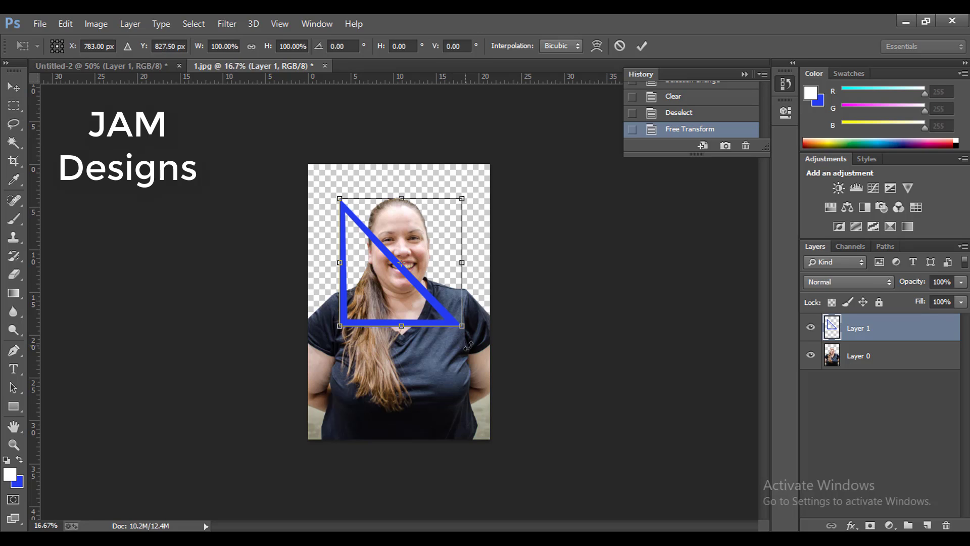
{"action": "mouse_move", "coordinate": [488, 343]}
{"action": "left_mouse_down"}
{"action": "mouse_move", "coordinate": [513, 267]}
{"action": "mouse_move", "coordinate": [514, 275]}
{"action": "left_mouse_up"}
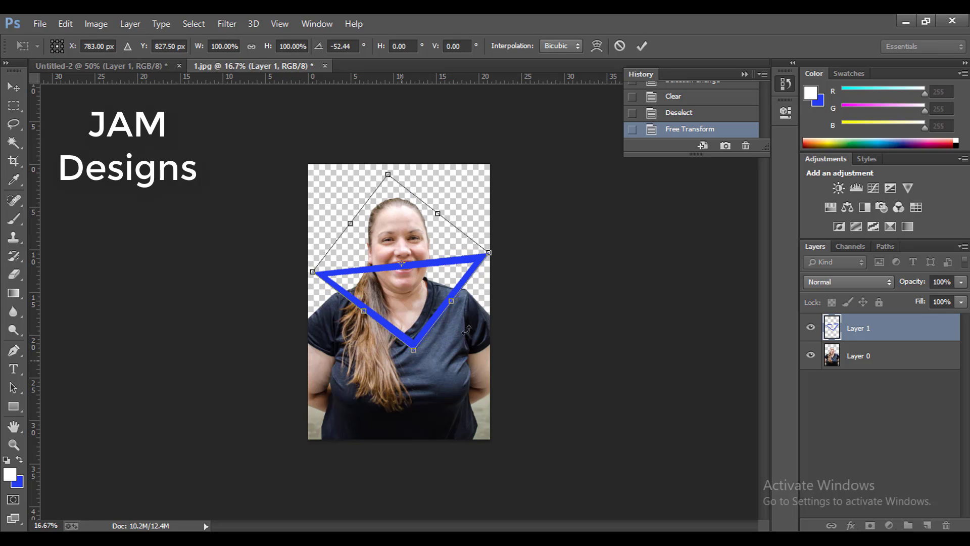
{"action": "left_click_drag", "start_coordinate": [523, 334], "coordinate": [515, 341]}
{"action": "mouse_move", "coordinate": [390, 175]}
{"action": "left_mouse_down"}
{"action": "mouse_move", "coordinate": [389, 155]}
{"action": "mouse_move", "coordinate": [392, 167]}
{"action": "left_mouse_up"}
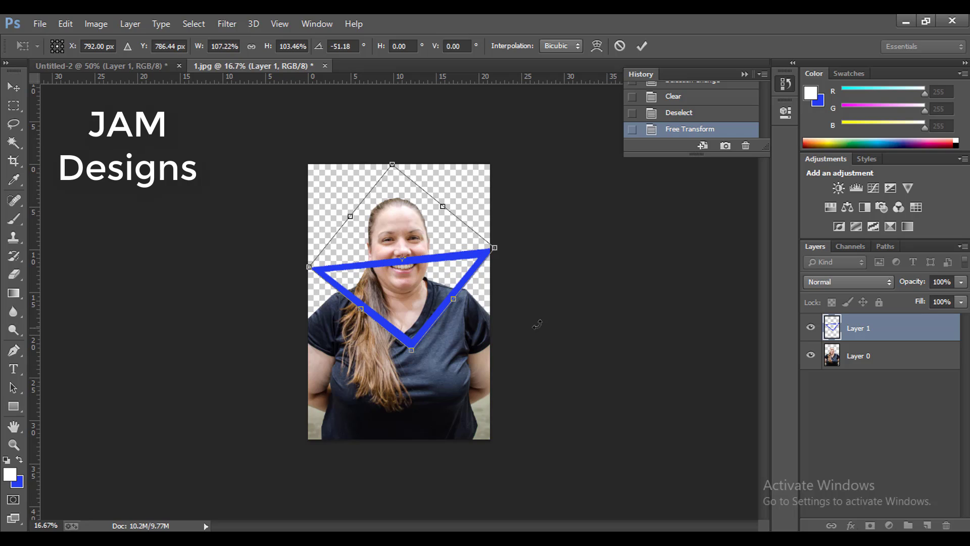
{"action": "left_click_drag", "start_coordinate": [541, 323], "coordinate": [545, 338]}
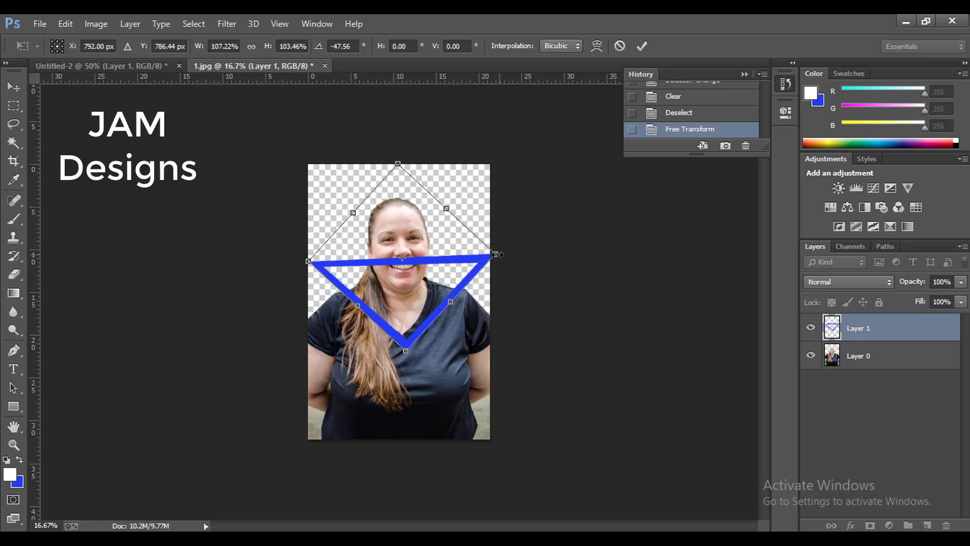
{"action": "left_click_drag", "start_coordinate": [496, 254], "coordinate": [494, 254]}
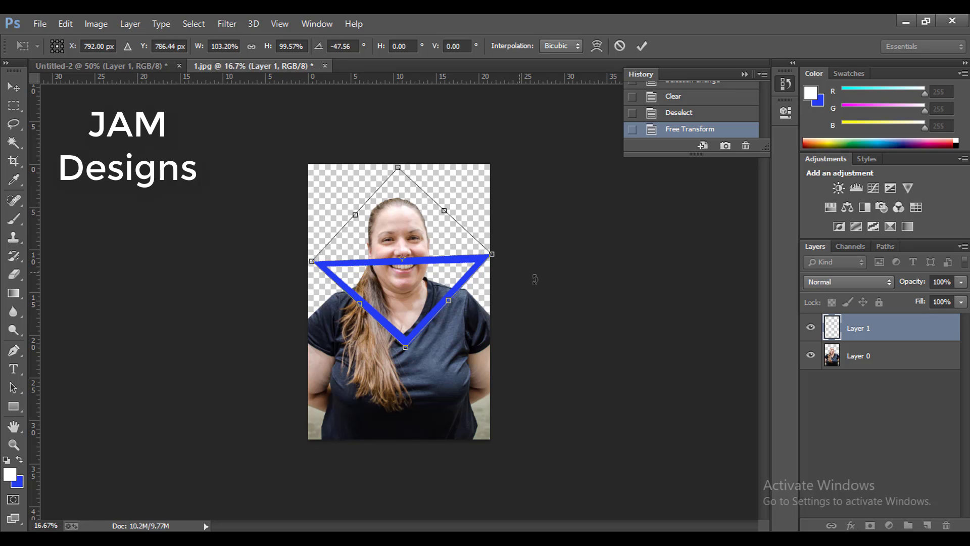
- Commit the transform and move the triangle layer slightly up with the Move tool
{"action": "key", "text": "m"}
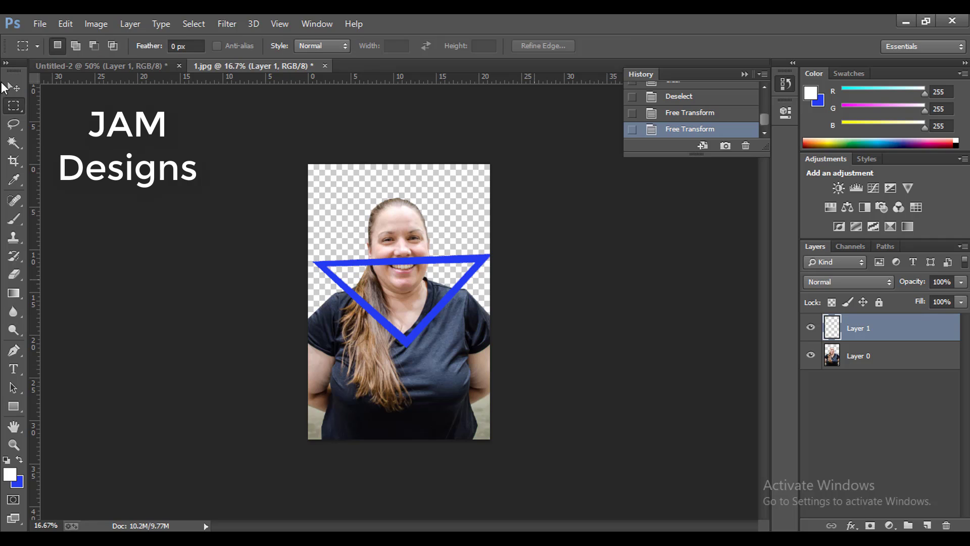
{"action": "left_click", "coordinate": [14, 86]}
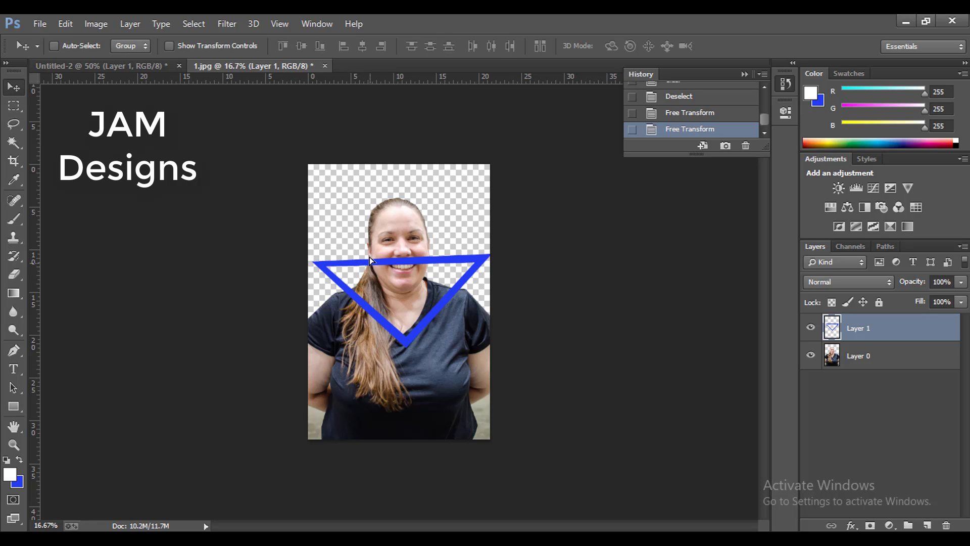
{"action": "mouse_move", "coordinate": [369, 257]}
{"action": "left_mouse_down"}
{"action": "mouse_move", "coordinate": [368, 233]}
{"action": "mouse_move", "coordinate": [368, 264]}
{"action": "left_mouse_up"}
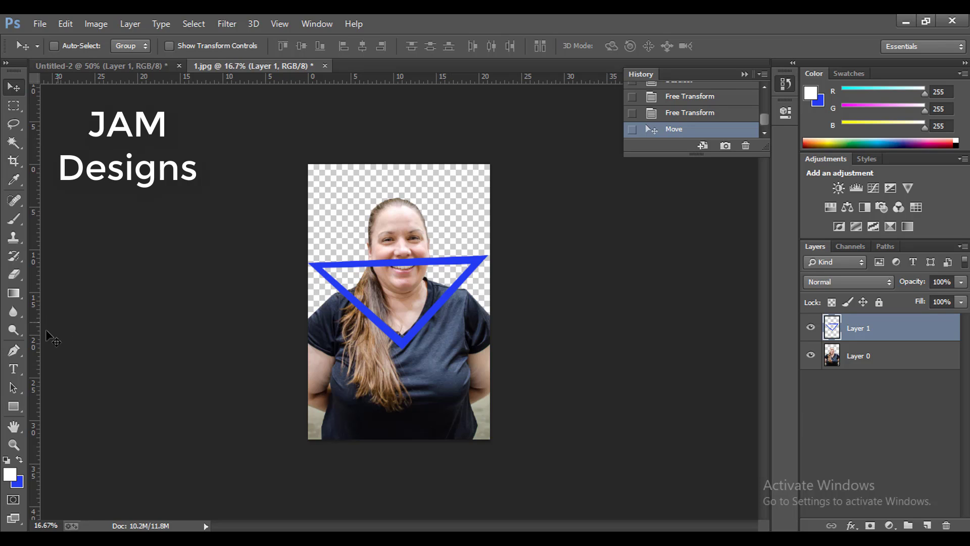
- Magic-wand the transparent area outside the triangle, then invert the selection twice on Layer 0
{"action": "left_click", "coordinate": [13, 143]}
{"action": "left_click", "coordinate": [439, 324]}
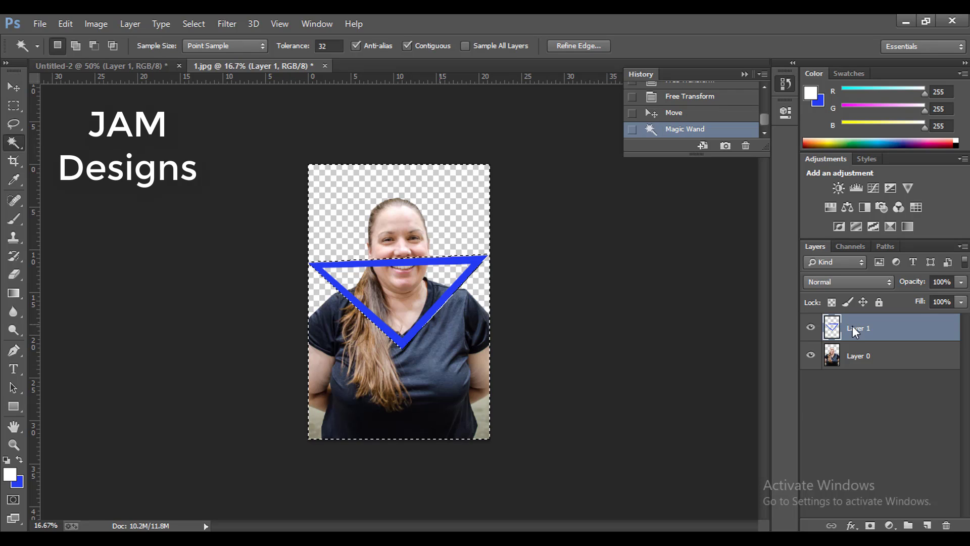
{"action": "left_click", "coordinate": [857, 353]}
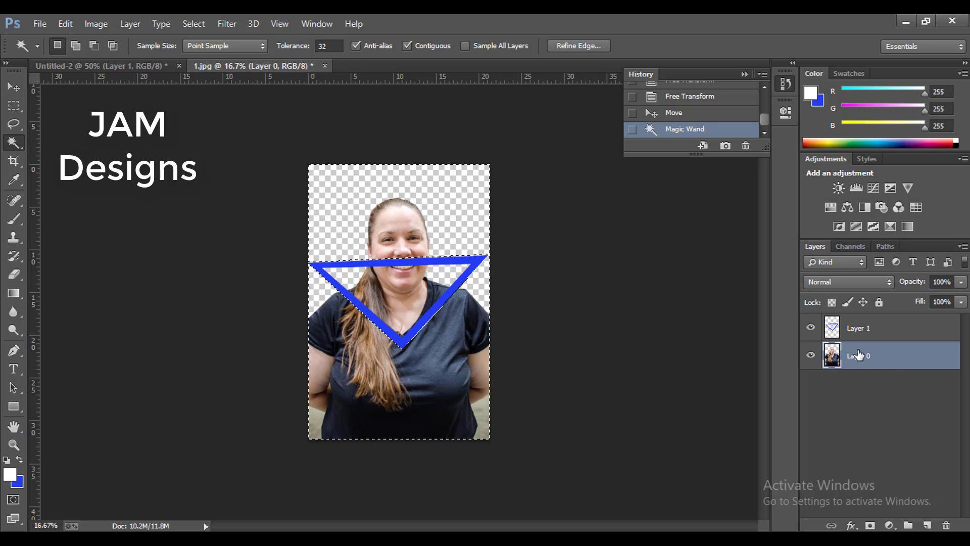
{"action": "key", "text": "ctrl+shift+i"}
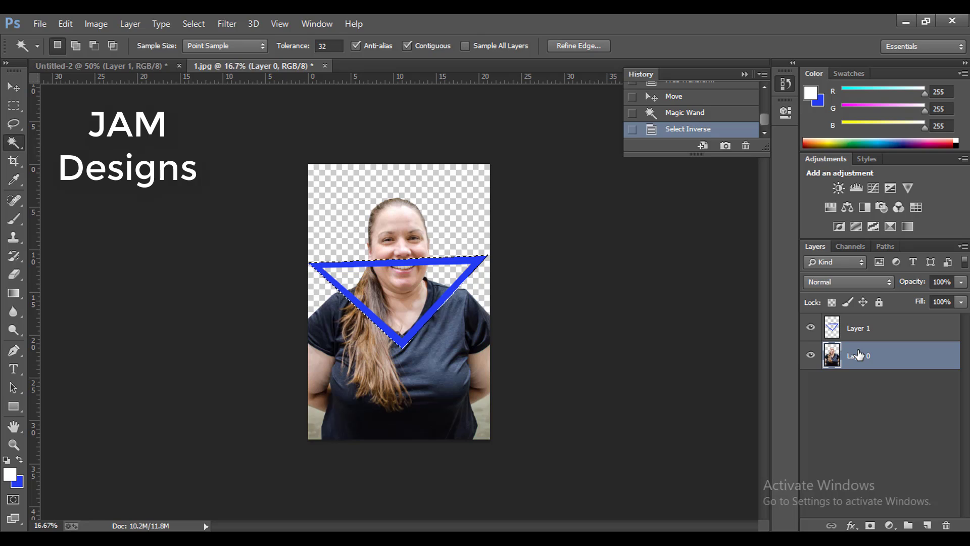
{"action": "key", "text": "ctrl+shift+i"}
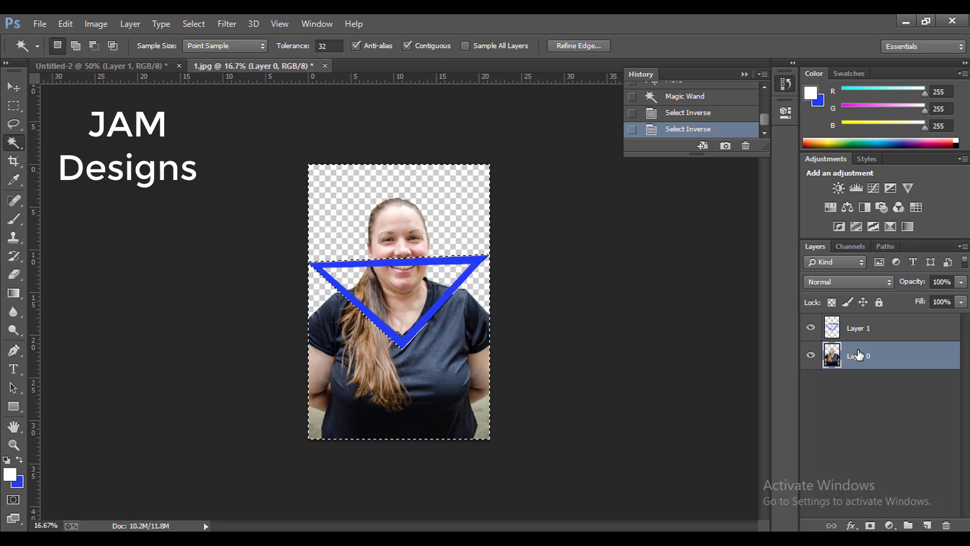
- Duplicate Layer 0 and delete everything outside the triangle on Layer 0 copy
{"action": "right_click", "coordinate": [860, 360]}
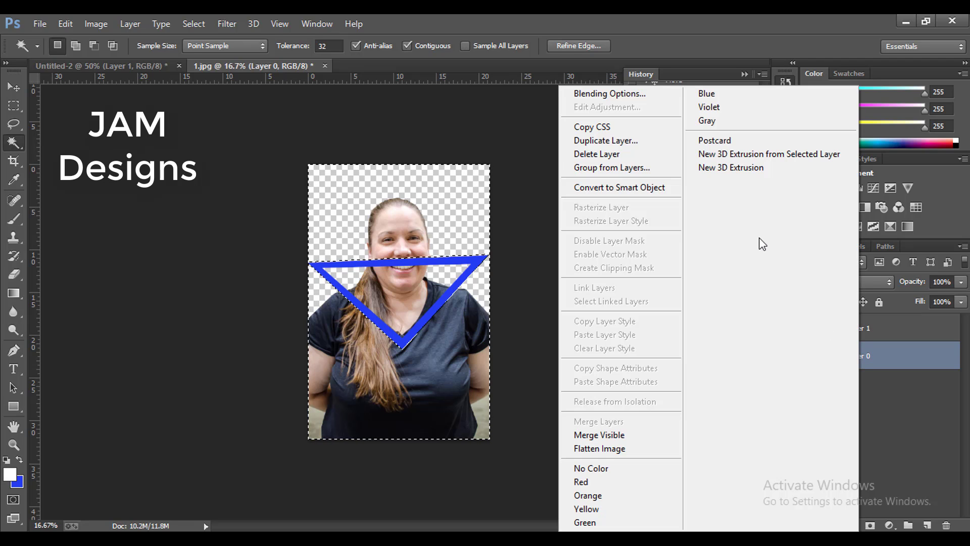
{"action": "left_click", "coordinate": [632, 141]}
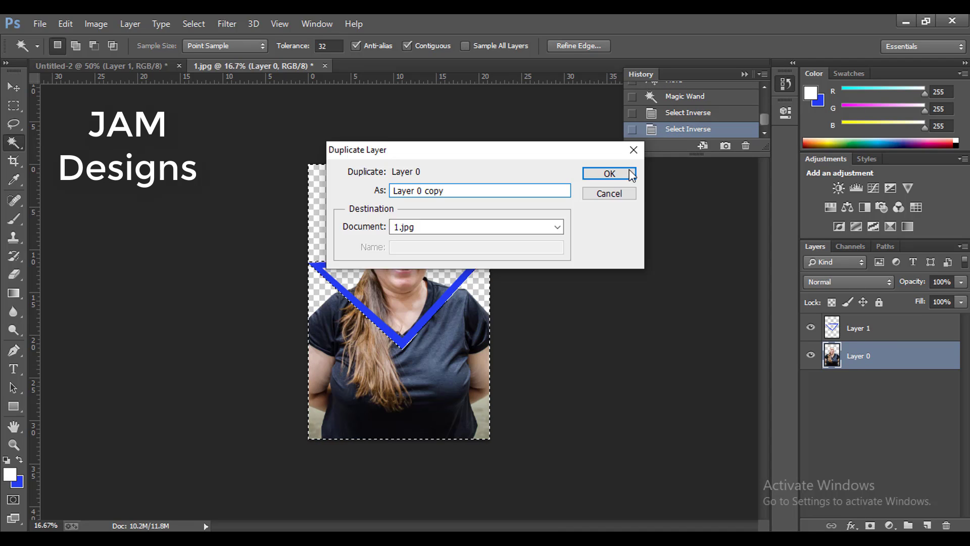
{"action": "left_click", "coordinate": [623, 173]}
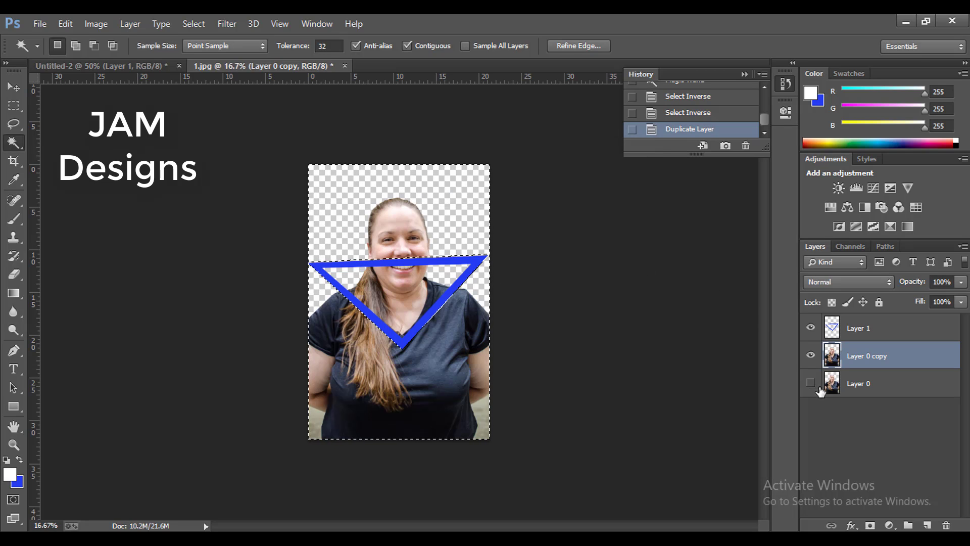
{"action": "key", "text": "Delete"}
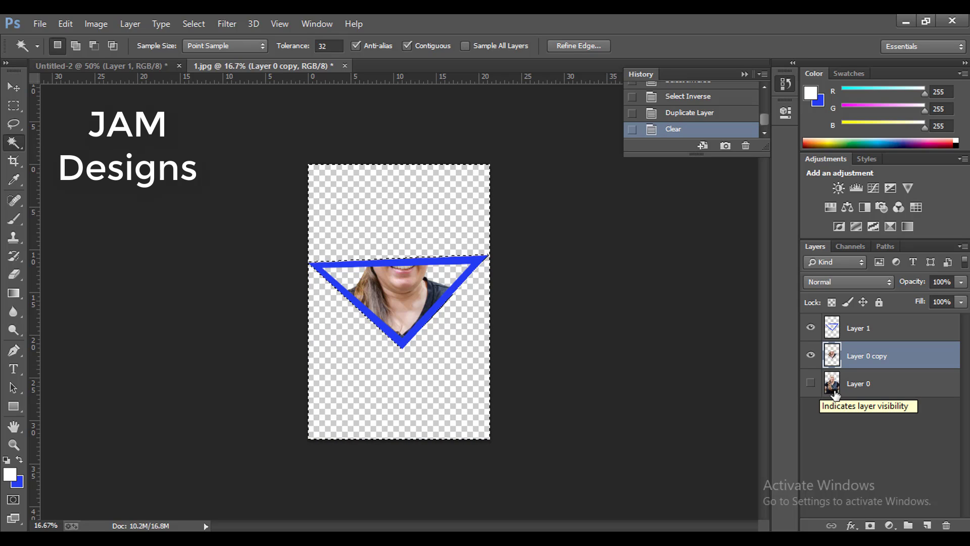
- Hide the copy, clear the triangle's interior from Layer 0, deselect, and zoom to 25%
{"action": "left_click", "coordinate": [853, 385]}
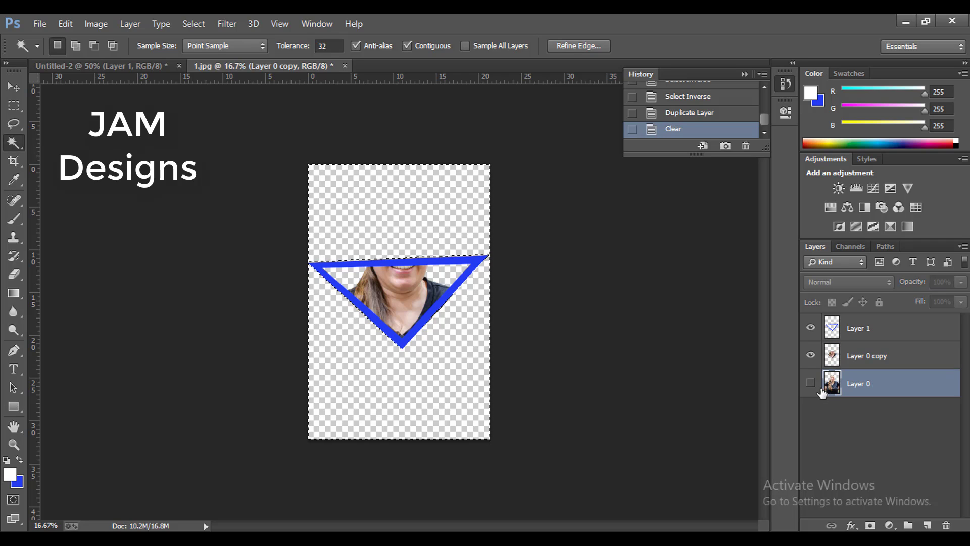
{"action": "left_click", "coordinate": [811, 383]}
{"action": "left_click", "coordinate": [811, 356]}
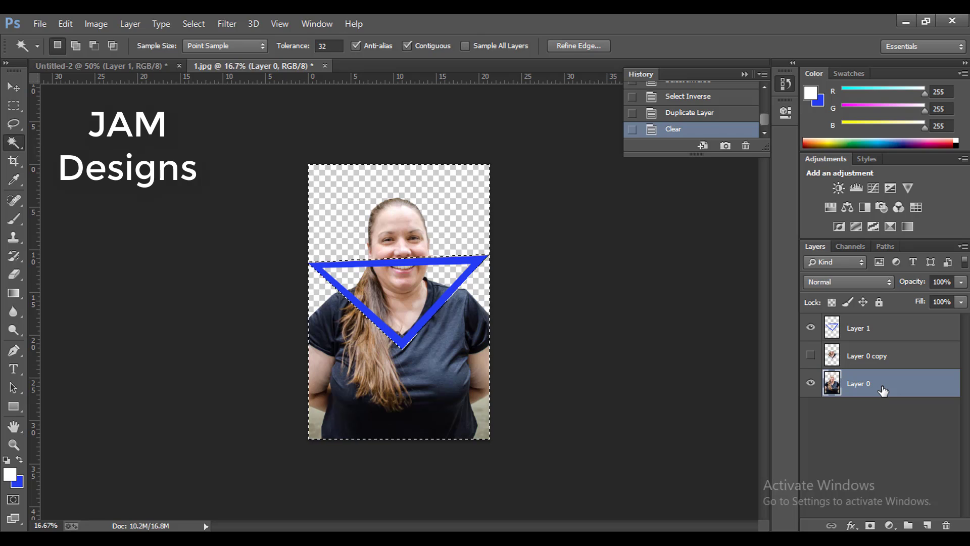
{"action": "key", "text": "ctrl+shift+i"}
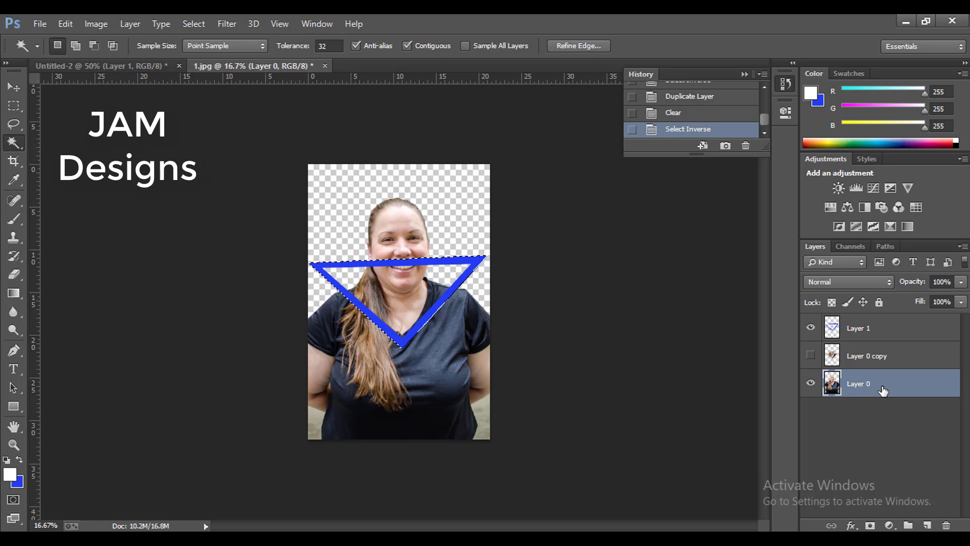
{"action": "key", "text": "Delete"}
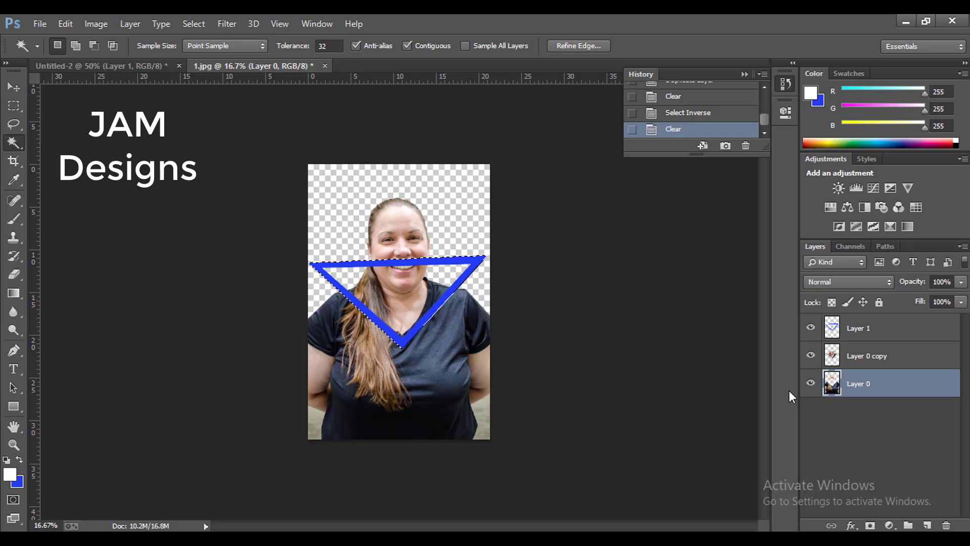
{"action": "left_click", "coordinate": [14, 107]}
{"action": "left_click", "coordinate": [103, 138]}
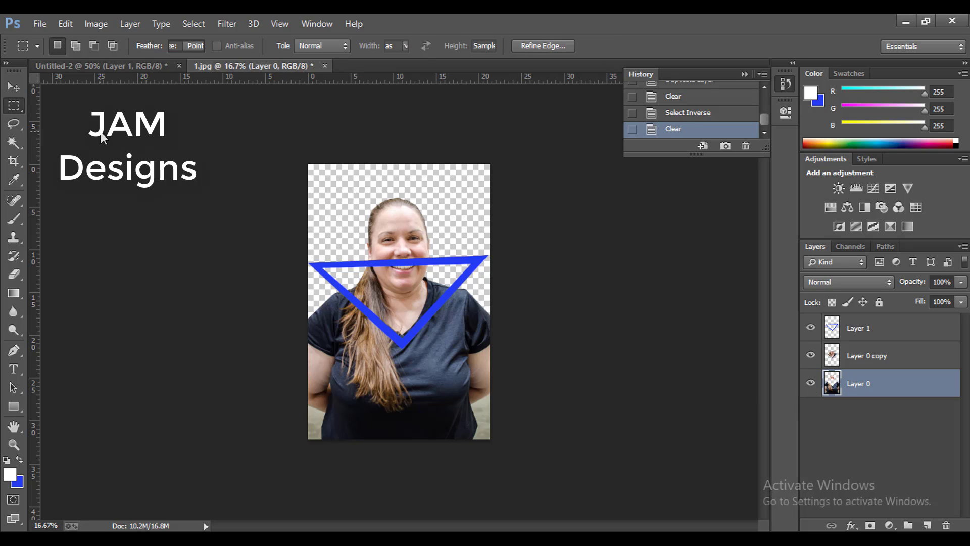
{"action": "key", "text": "ctrl+plus"}
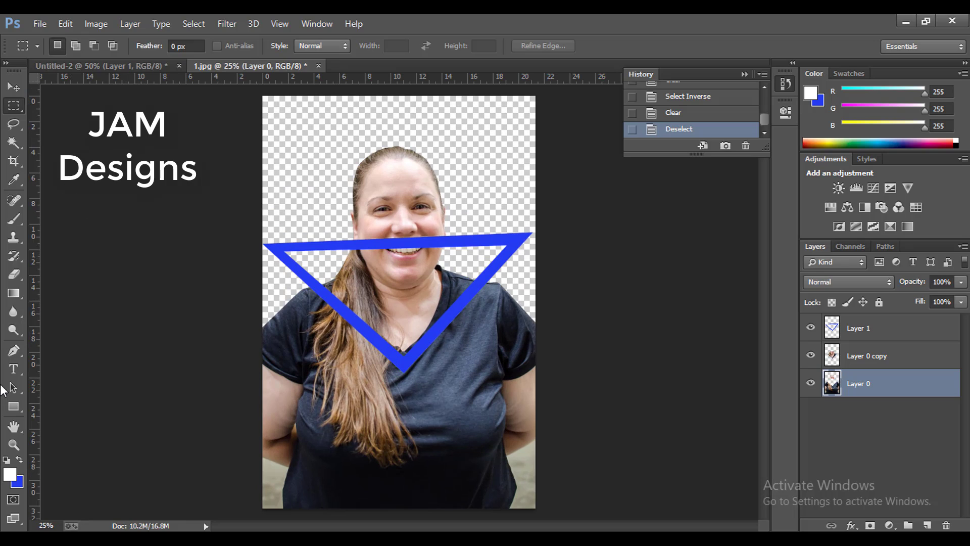
- Draw a Pen path along the triangle's lower sides and around the body below it
{"action": "left_click", "coordinate": [15, 351]}
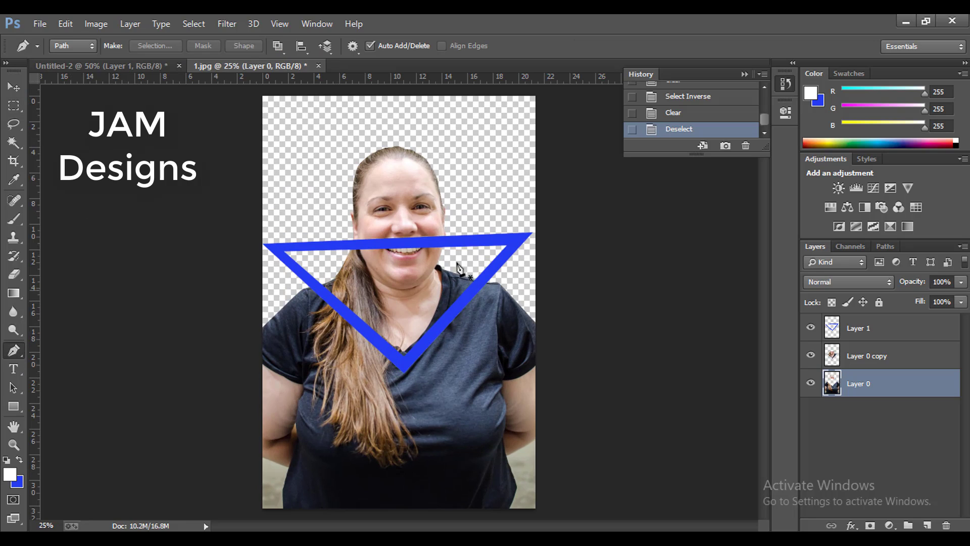
{"action": "left_click", "coordinate": [515, 244]}
{"action": "left_click", "coordinate": [403, 365]}
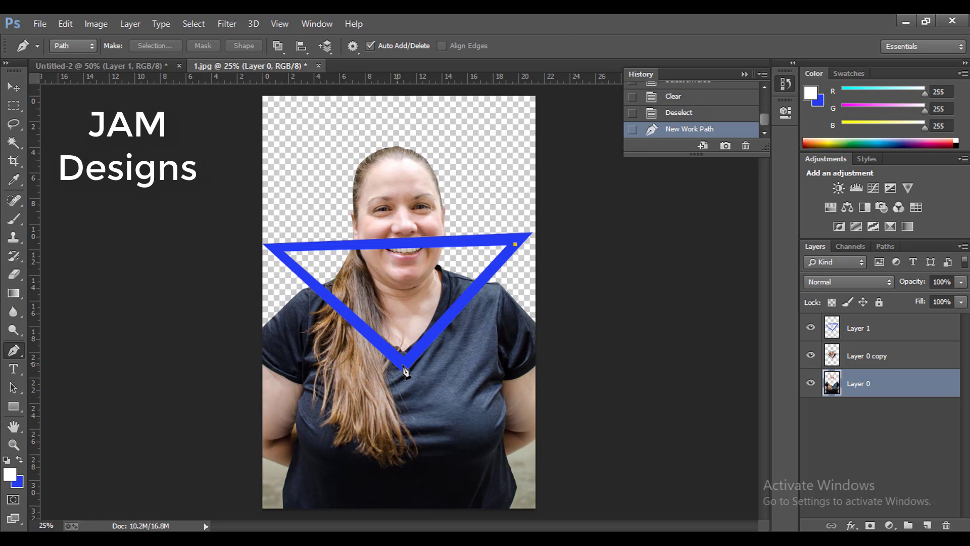
{"action": "left_click", "coordinate": [305, 281]}
{"action": "left_click", "coordinate": [193, 321]}
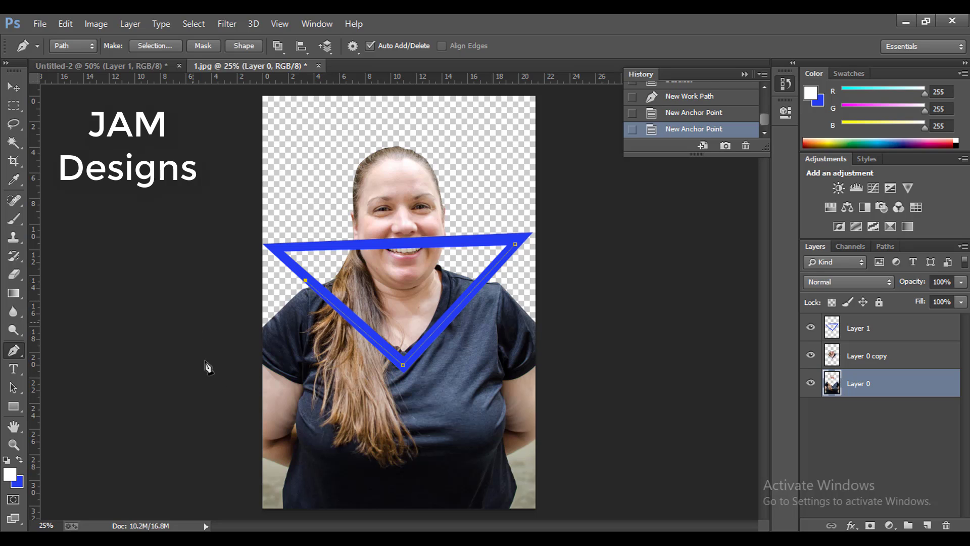
{"action": "left_click", "coordinate": [250, 511]}
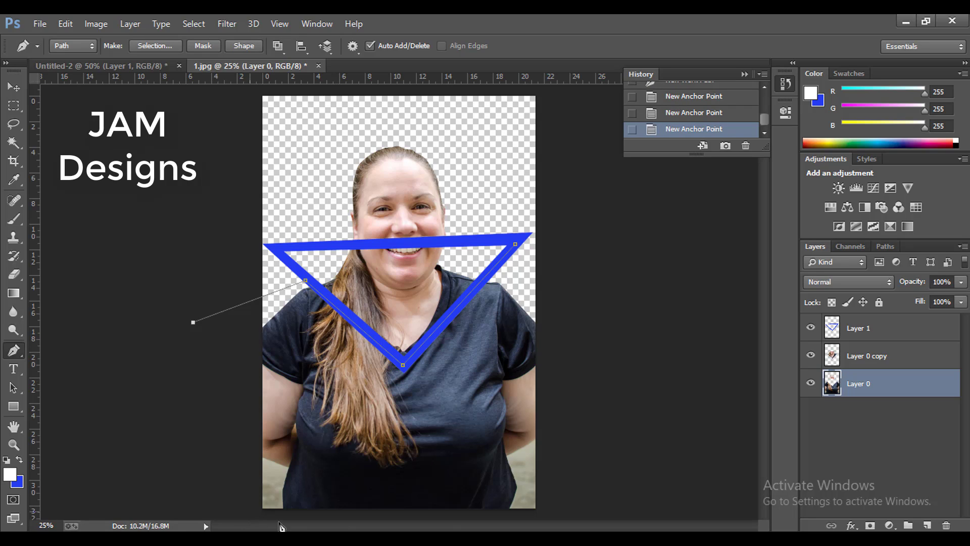
{"action": "left_click", "coordinate": [543, 512]}
{"action": "left_click", "coordinate": [612, 264]}
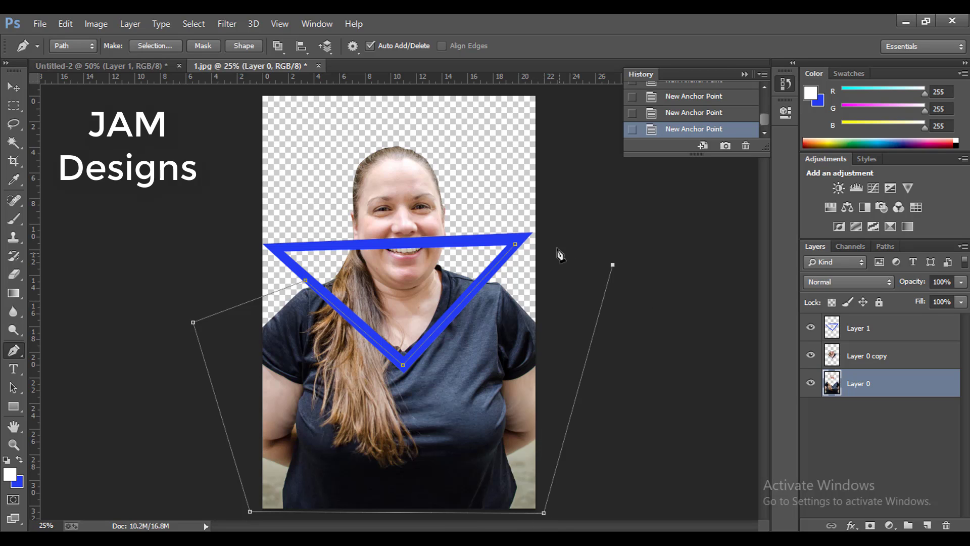
- Convert the path to a selection, delete the body, deselect, and zoom to 33.3%
{"action": "key", "text": "ctrl+Return"}
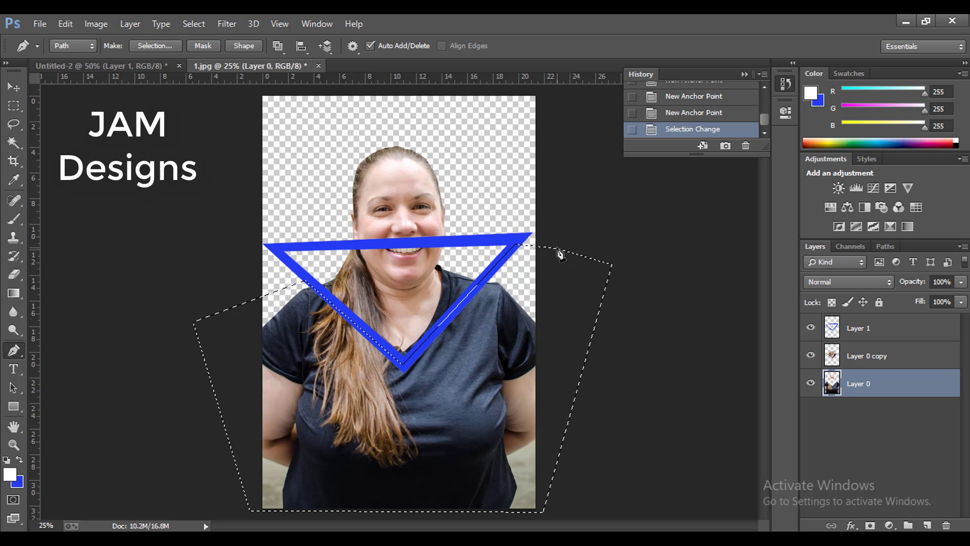
{"action": "key", "text": "Delete"}
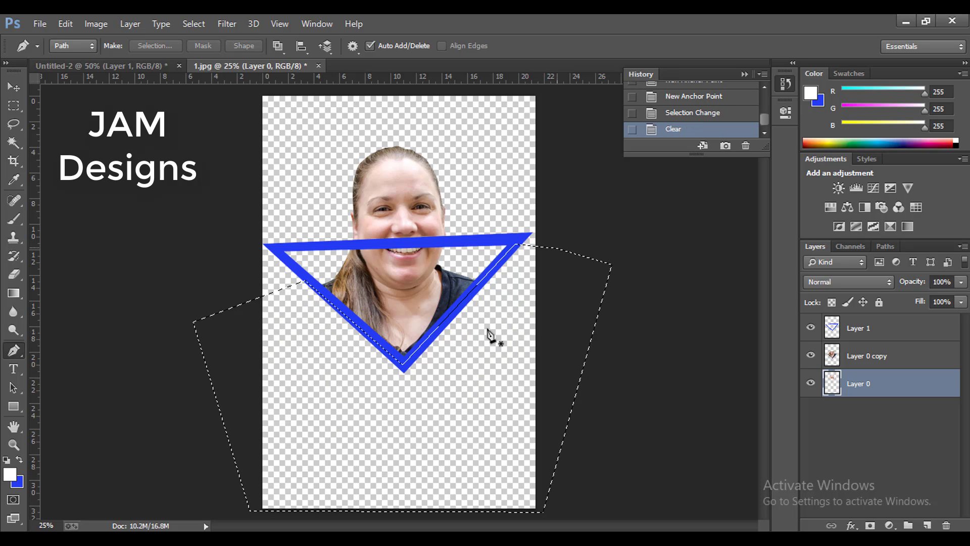
{"action": "left_click", "coordinate": [15, 108]}
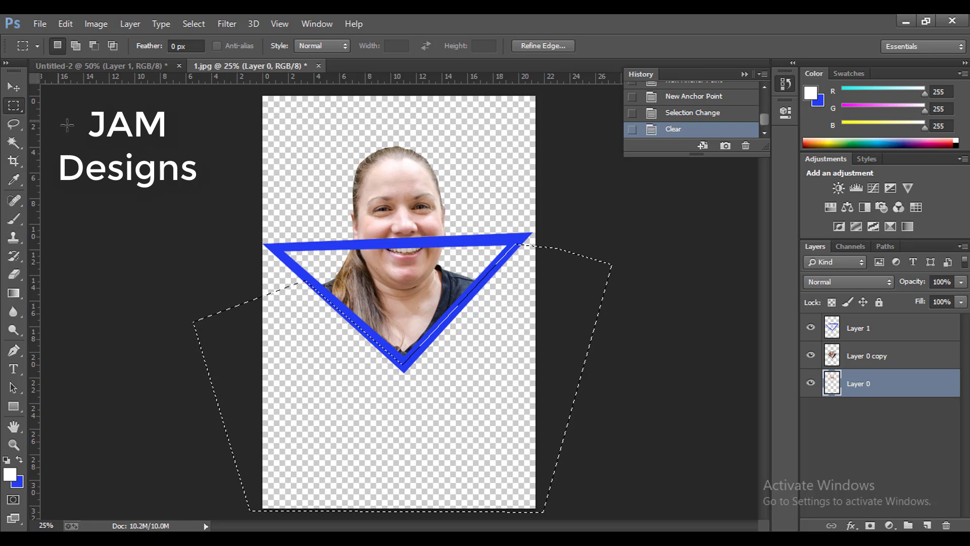
{"action": "left_click", "coordinate": [252, 201]}
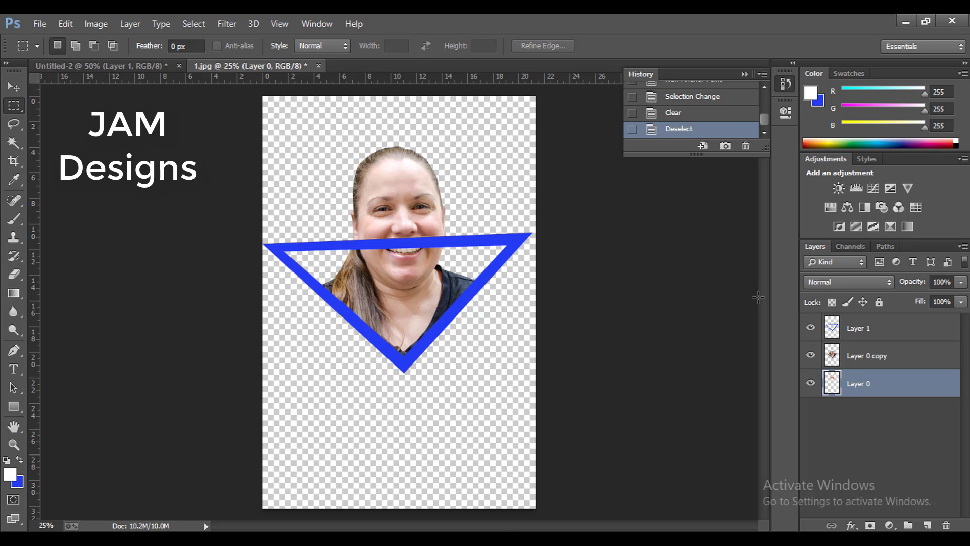
{"action": "key", "text": "ctrl+plus"}
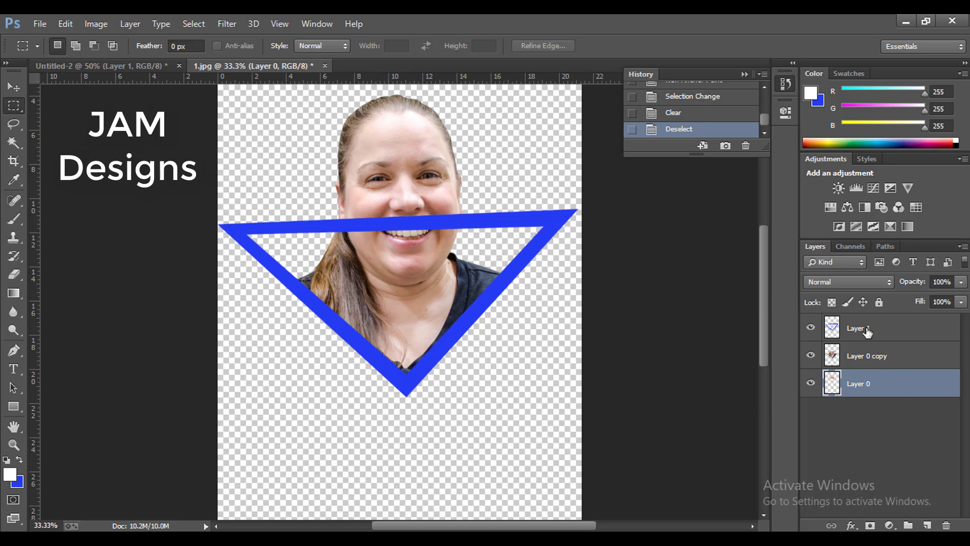
- Make the triangle layer active and set the Eraser size to 101 px
{"action": "left_click", "coordinate": [868, 333]}
{"action": "scroll", "coordinate": [574, 348], "scroll_direction": "up", "scroll_amount": 2}
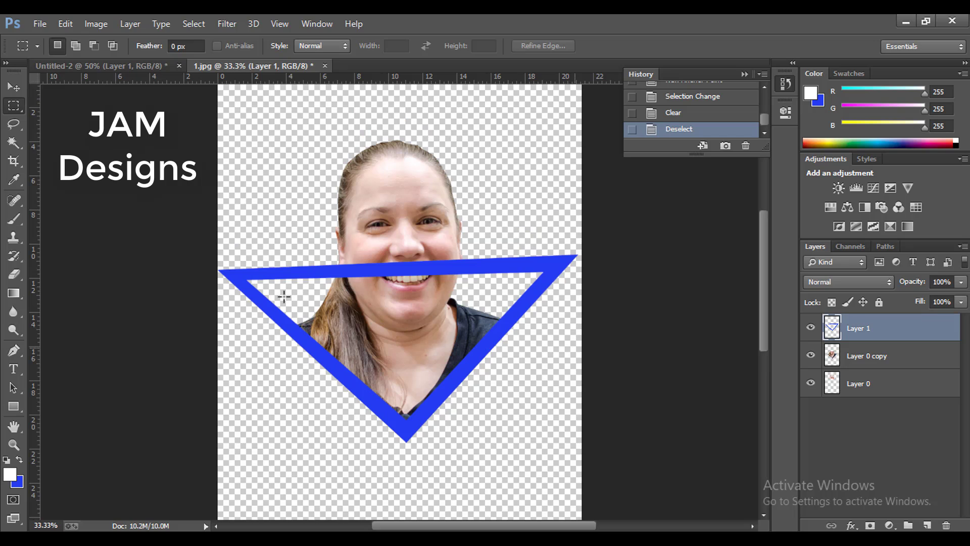
{"action": "left_click", "coordinate": [15, 274]}
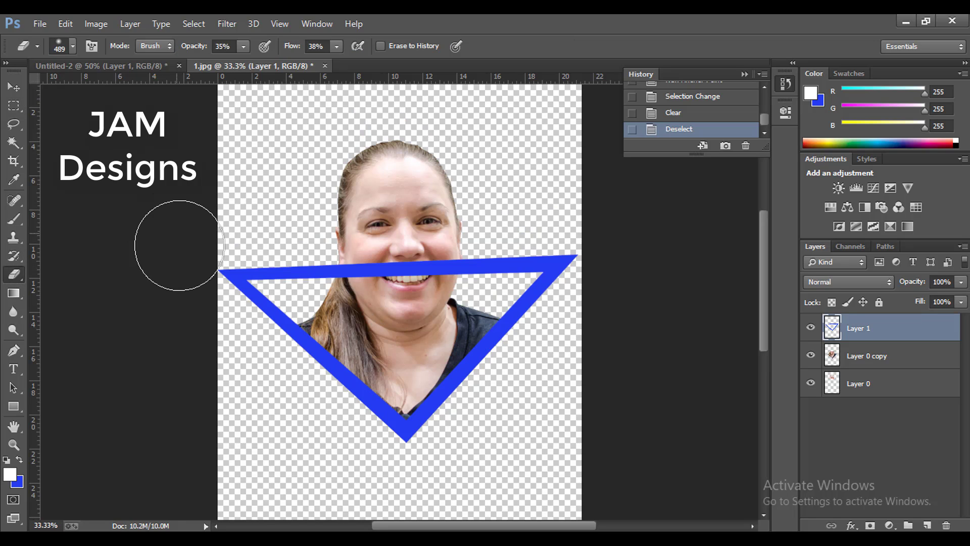
{"action": "left_click", "coordinate": [71, 47]}
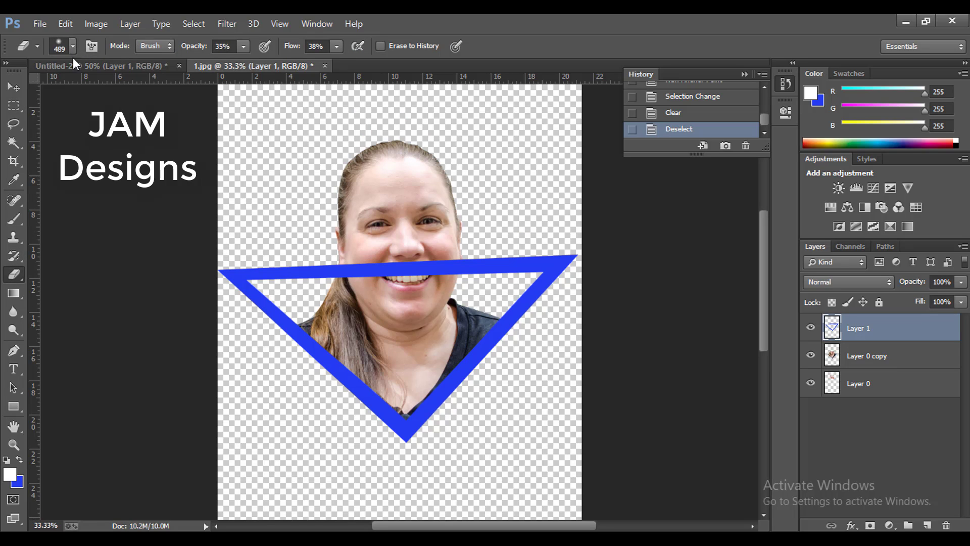
{"action": "type", "text": "101"}
{"action": "key", "text": "Return"}
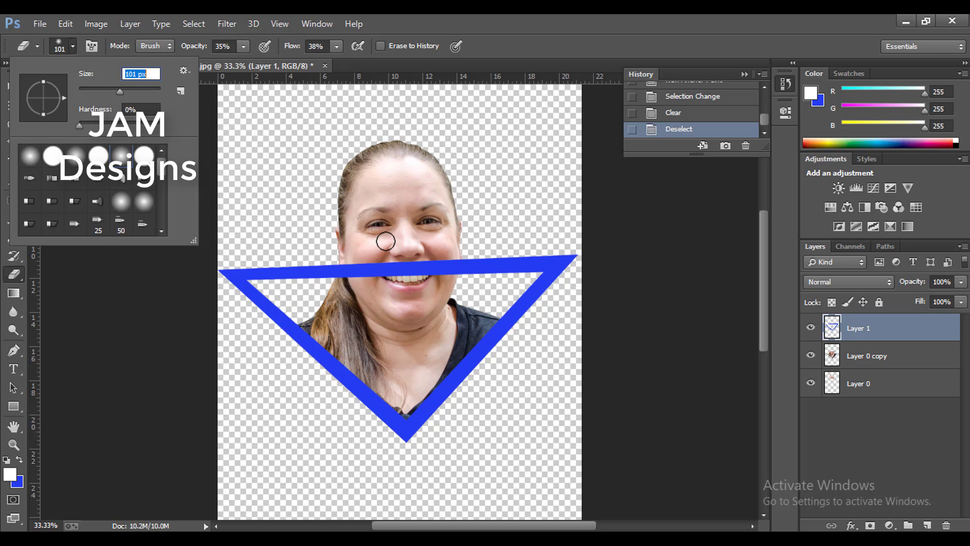
{"action": "left_click", "coordinate": [293, 160]}
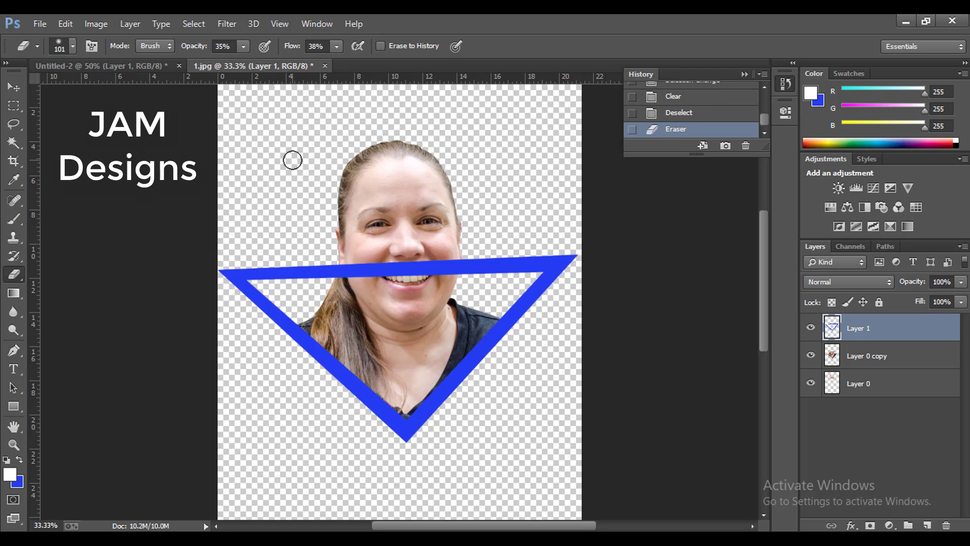
- Zoom in and erase the blue band over the mouth, upper lip and cheeks
{"action": "key", "text": "ctrl+plus"}
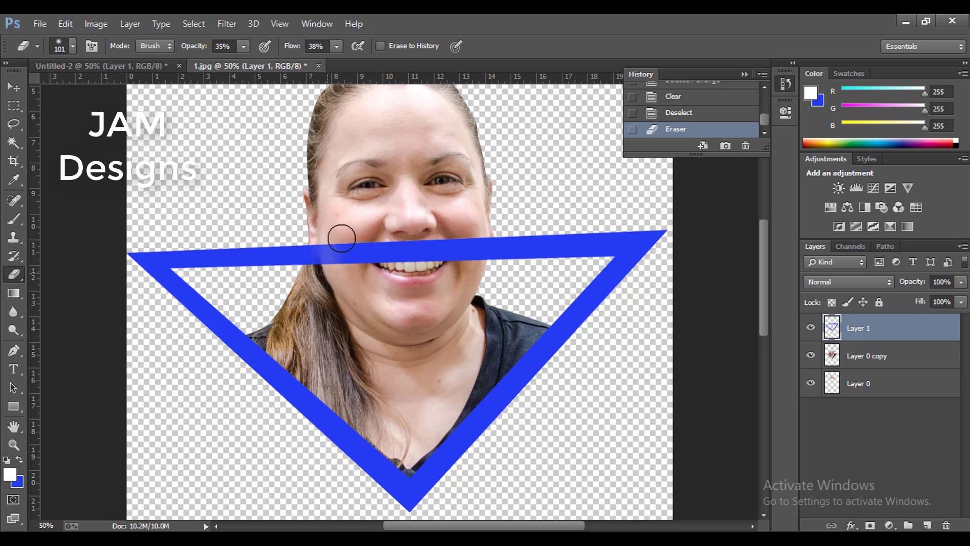
{"action": "left_click_drag", "start_coordinate": [340, 234], "coordinate": [349, 247]}
{"action": "mouse_move", "coordinate": [328, 253]}
{"action": "left_mouse_down"}
{"action": "mouse_move", "coordinate": [336, 262]}
{"action": "mouse_move", "coordinate": [323, 268]}
{"action": "left_mouse_up"}
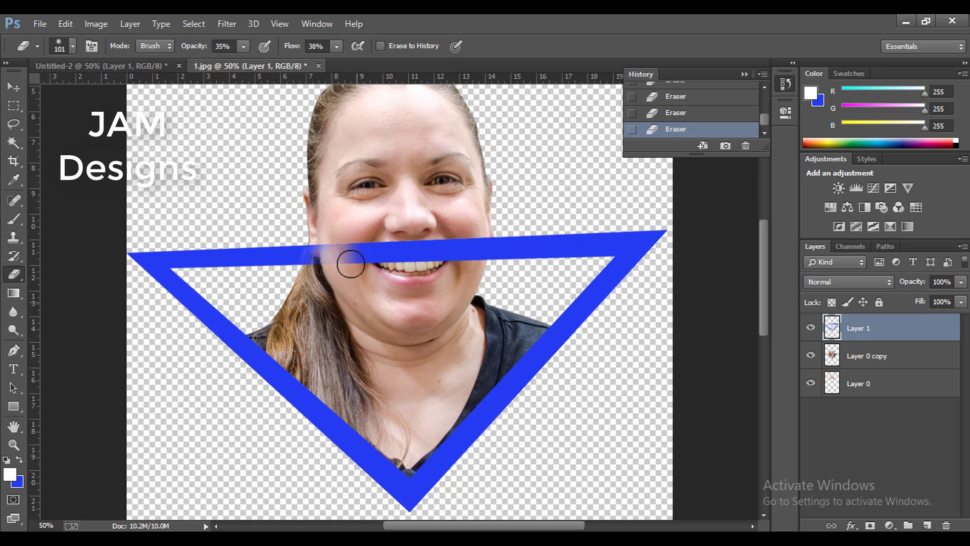
{"action": "mouse_move", "coordinate": [389, 255]}
{"action": "left_mouse_down"}
{"action": "mouse_move", "coordinate": [361, 252]}
{"action": "mouse_move", "coordinate": [372, 270]}
{"action": "left_mouse_up"}
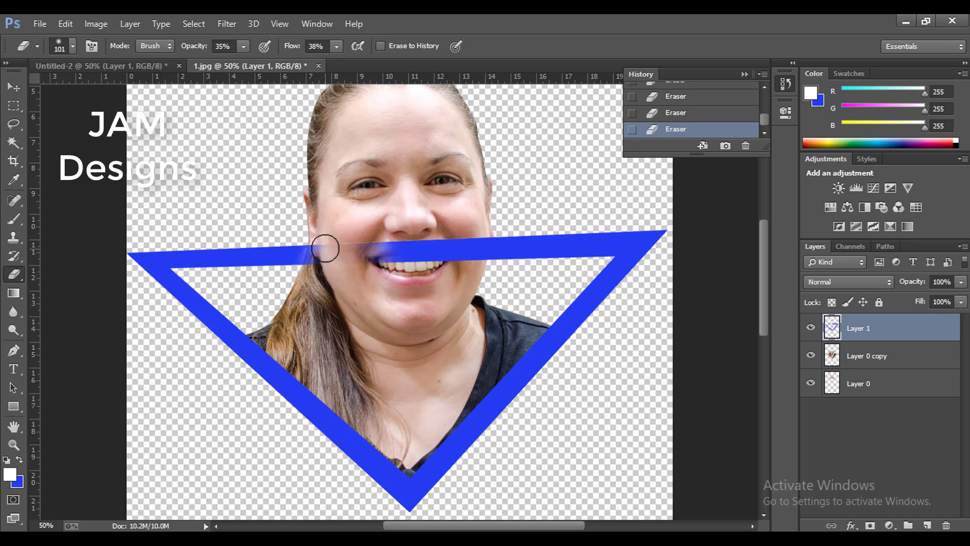
{"action": "left_click_drag", "start_coordinate": [340, 253], "coordinate": [319, 268]}
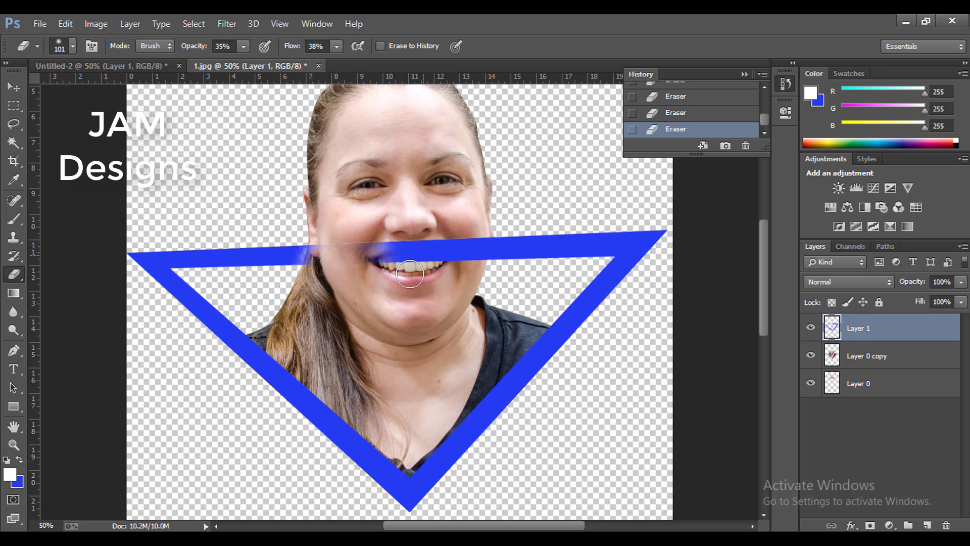
{"action": "mouse_move", "coordinate": [404, 246]}
{"action": "left_mouse_down"}
{"action": "mouse_move", "coordinate": [470, 243]}
{"action": "mouse_move", "coordinate": [484, 235]}
{"action": "mouse_move", "coordinate": [477, 225]}
{"action": "mouse_move", "coordinate": [470, 268]}
{"action": "left_mouse_up"}
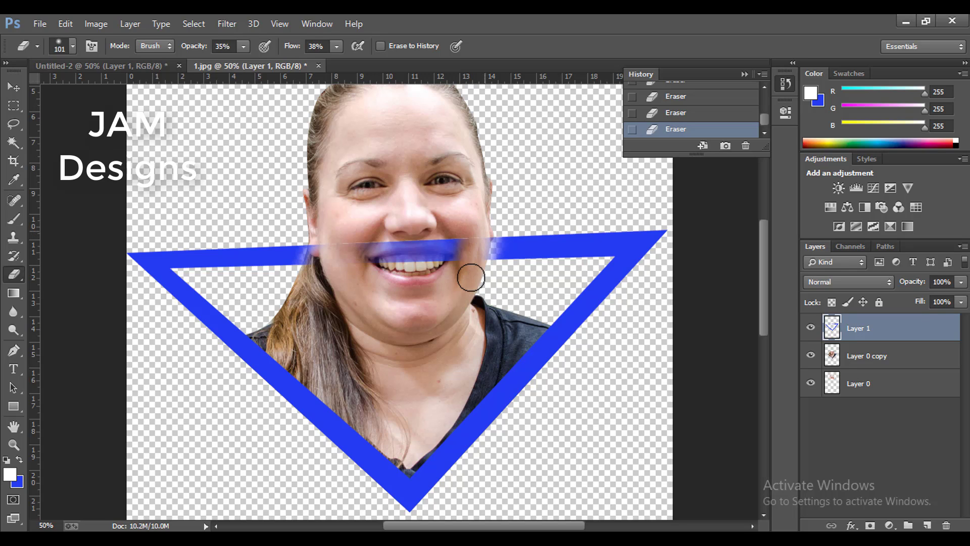
{"action": "mouse_move", "coordinate": [314, 249]}
{"action": "left_mouse_down"}
{"action": "mouse_move", "coordinate": [313, 234]}
{"action": "mouse_move", "coordinate": [317, 242]}
{"action": "mouse_move", "coordinate": [295, 255]}
{"action": "mouse_move", "coordinate": [310, 234]}
{"action": "left_mouse_up"}
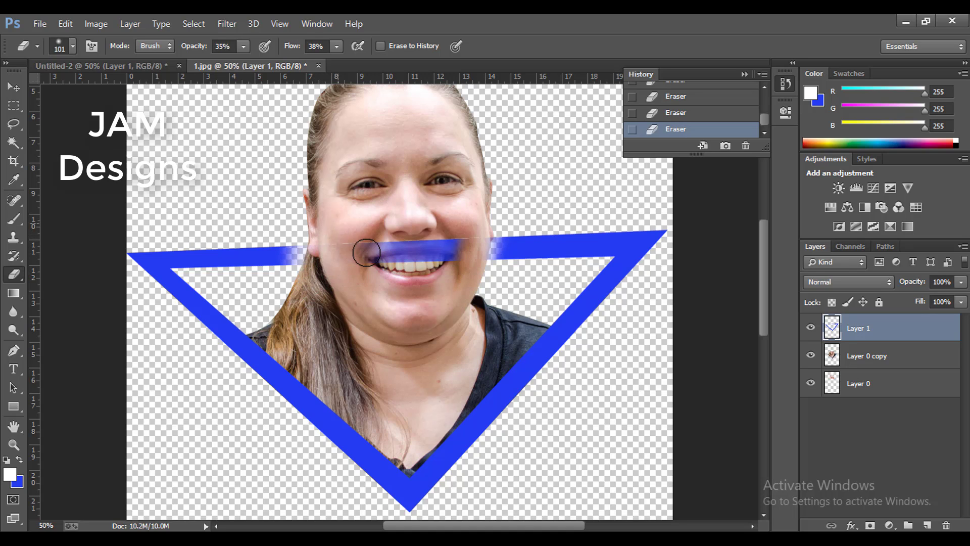
{"action": "left_click", "coordinate": [13, 112]}
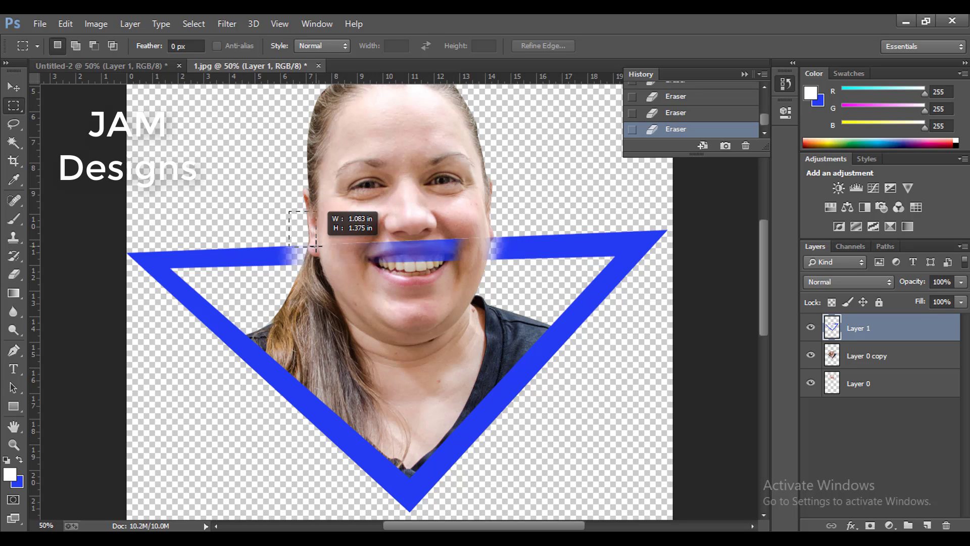
- Marquee the blue band across the mouth and cheeks on Layer 1 and delete it
{"action": "left_click", "coordinate": [286, 222]}
{"action": "mouse_move", "coordinate": [326, 191]}
{"action": "left_mouse_down"}
{"action": "mouse_move", "coordinate": [303, 213]}
{"action": "mouse_move", "coordinate": [486, 276]}
{"action": "left_mouse_up"}
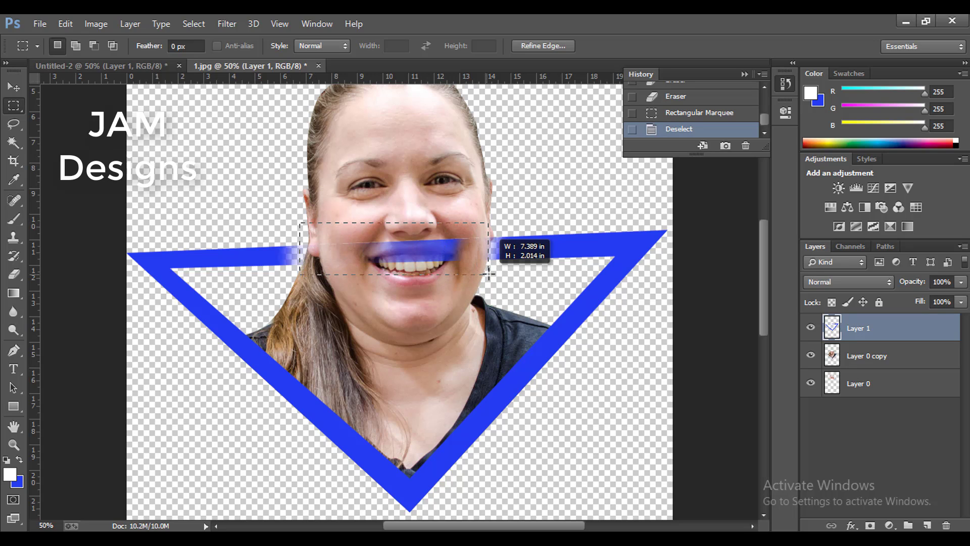
{"action": "left_click_drag", "start_coordinate": [487, 276], "coordinate": [487, 273]}
{"action": "key", "text": "Delete"}
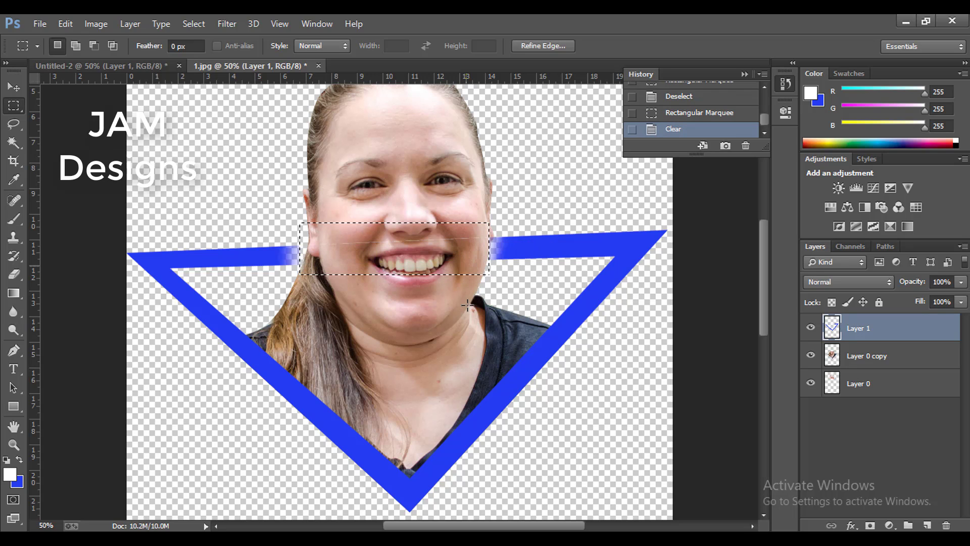
{"action": "key", "text": "ctrl+d"}
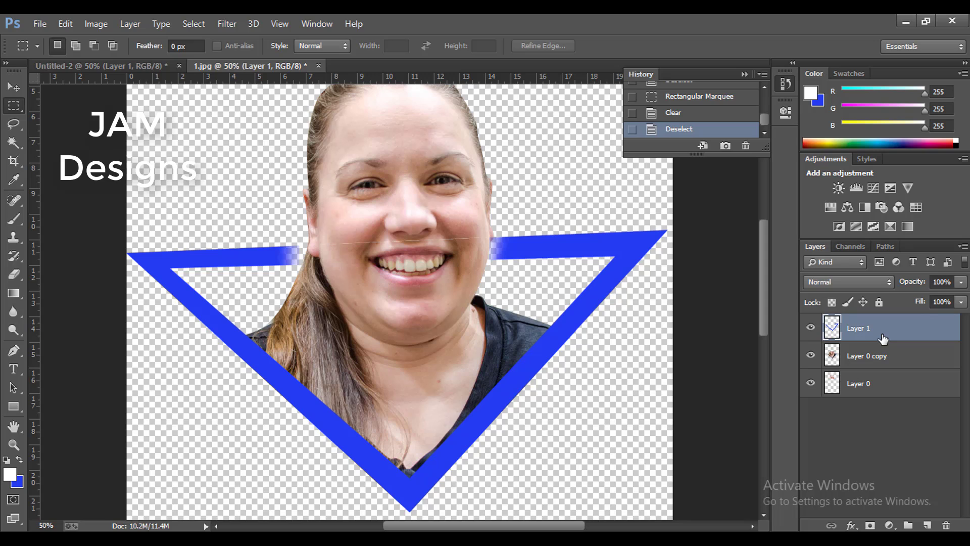
- Duplicate the frame layer and move the copy below the photo layer, keeping both visible
{"action": "key", "text": "ctrl+j"}
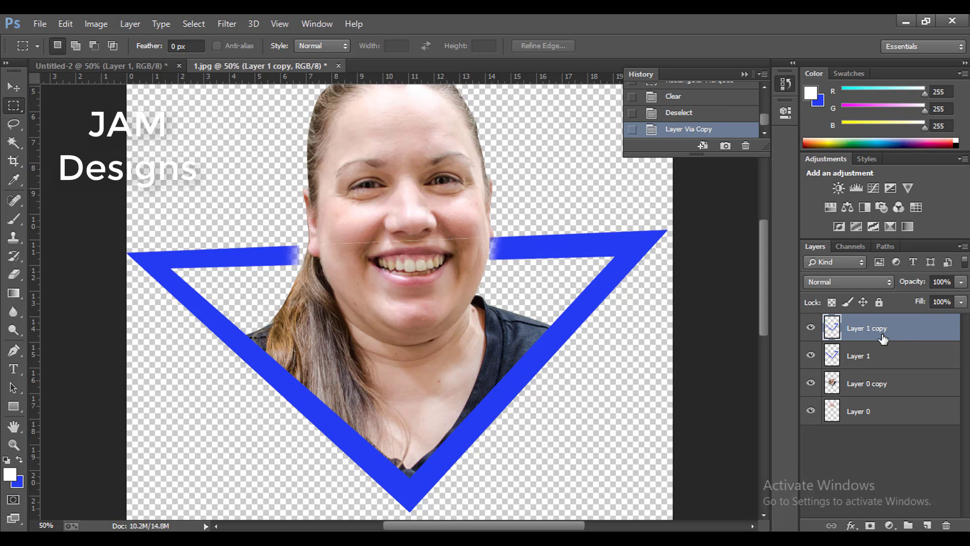
{"action": "left_click_drag", "start_coordinate": [879, 329], "coordinate": [886, 395]}
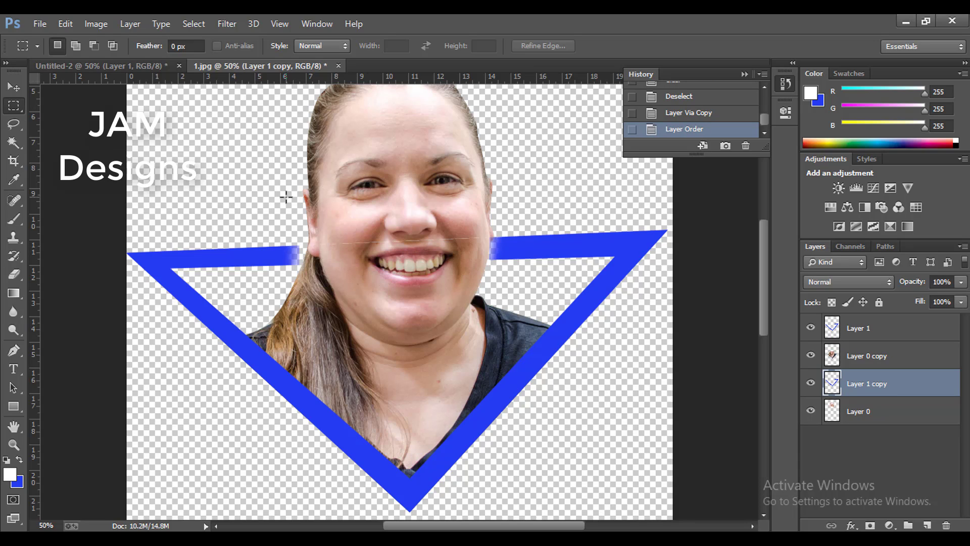
{"action": "left_click", "coordinate": [811, 384]}
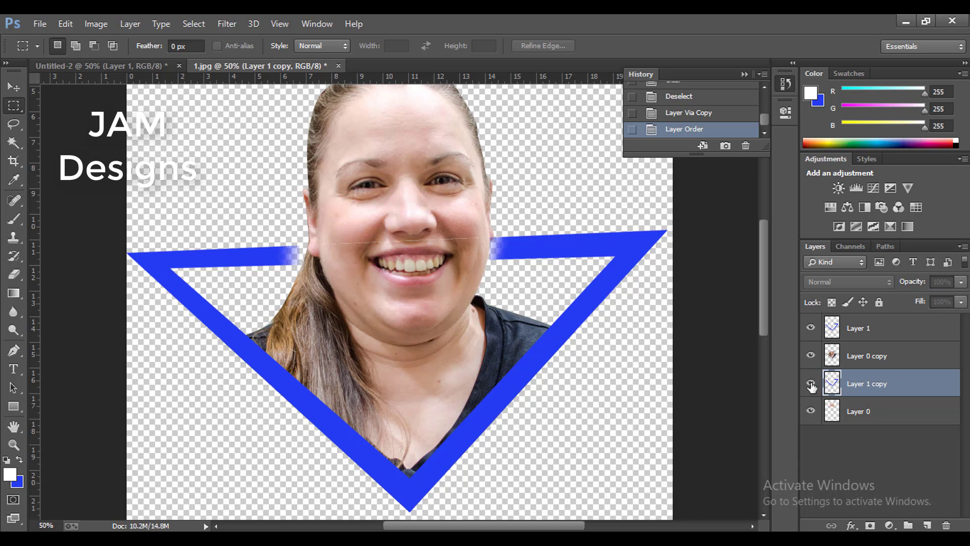
{"action": "left_click", "coordinate": [811, 329]}
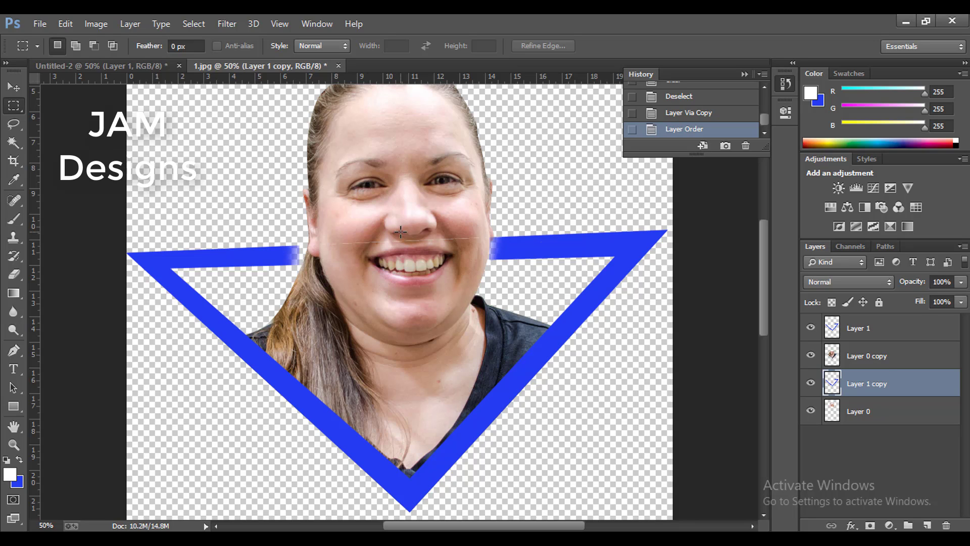
{"action": "left_click", "coordinate": [846, 328]}
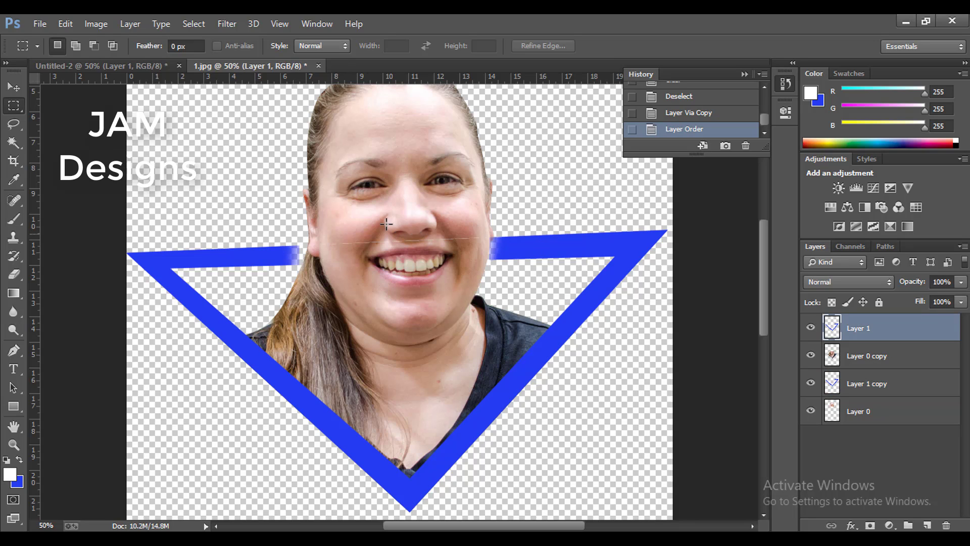
- Delete the top frame layer's blue over the face area, then deselect
{"action": "left_click_drag", "start_coordinate": [306, 195], "coordinate": [480, 306]}
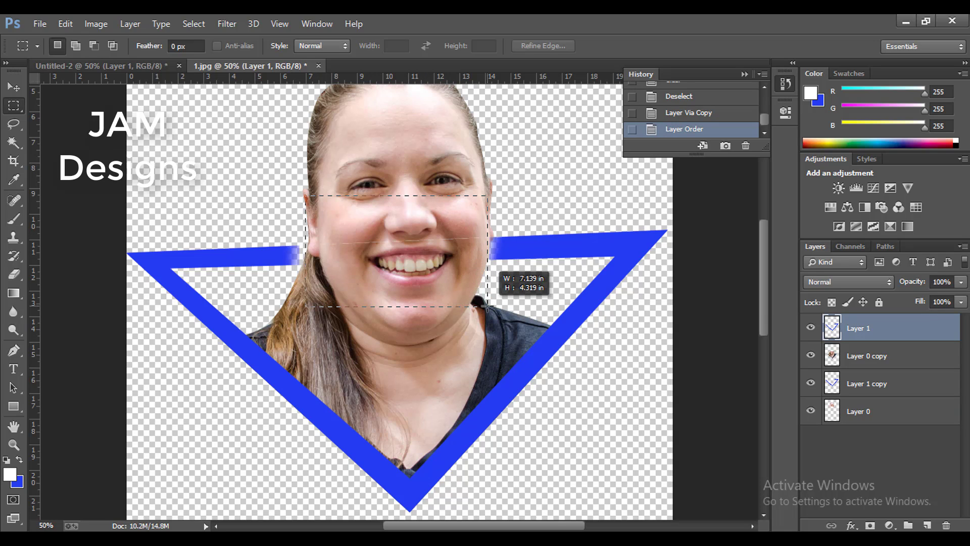
{"action": "left_click_drag", "start_coordinate": [480, 306], "coordinate": [487, 307]}
{"action": "key", "text": "Delete"}
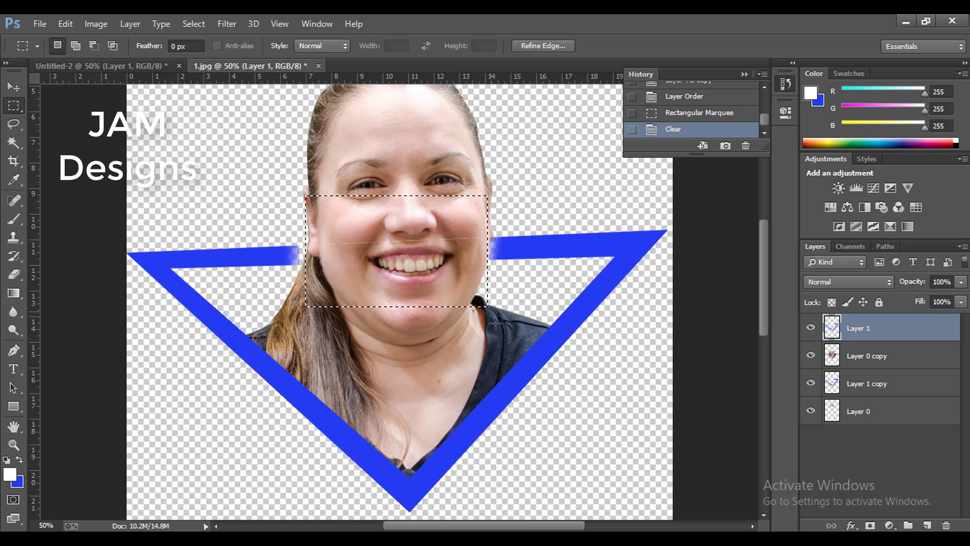
{"action": "key", "text": "Delete"}
{"action": "key", "text": "ctrl+d"}
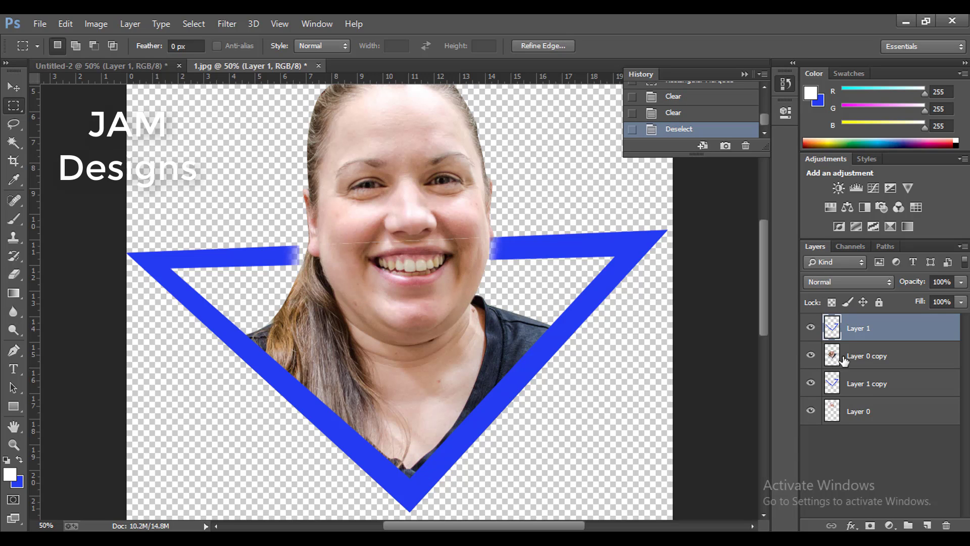
{"action": "left_click", "coordinate": [846, 357]}
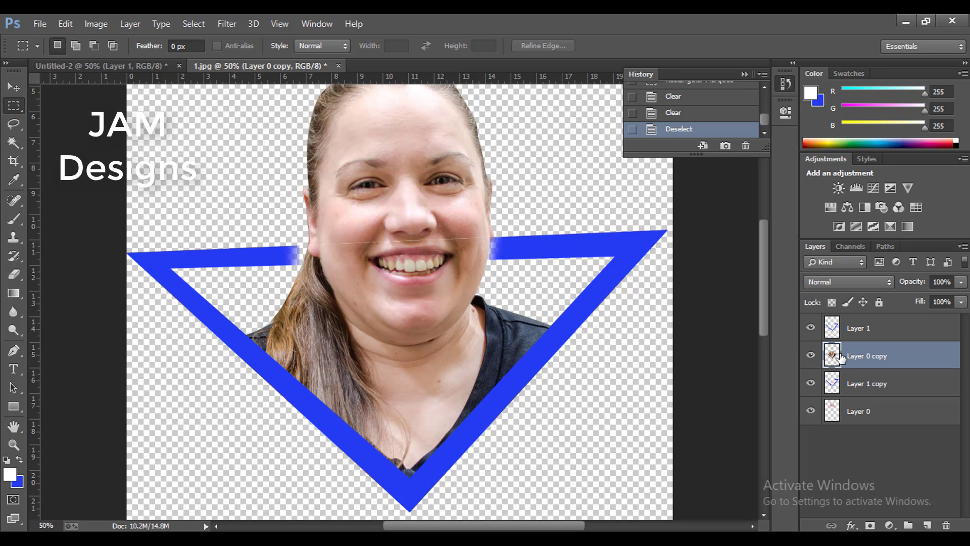
- Select Layer 0 copy and nudge the photo up 2 px with Free Transform
{"action": "left_click", "coordinate": [12, 87]}
{"action": "right_click", "coordinate": [403, 315]}
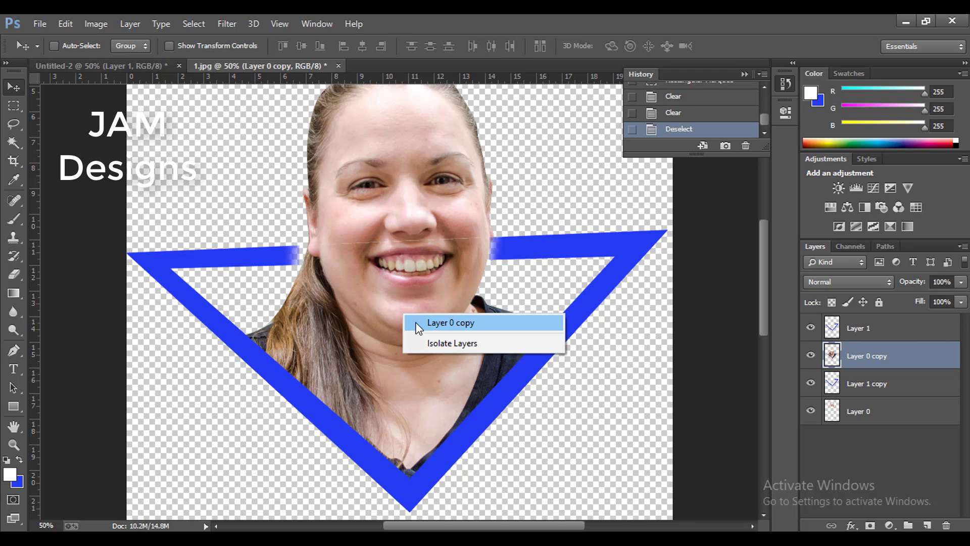
{"action": "left_click", "coordinate": [416, 323]}
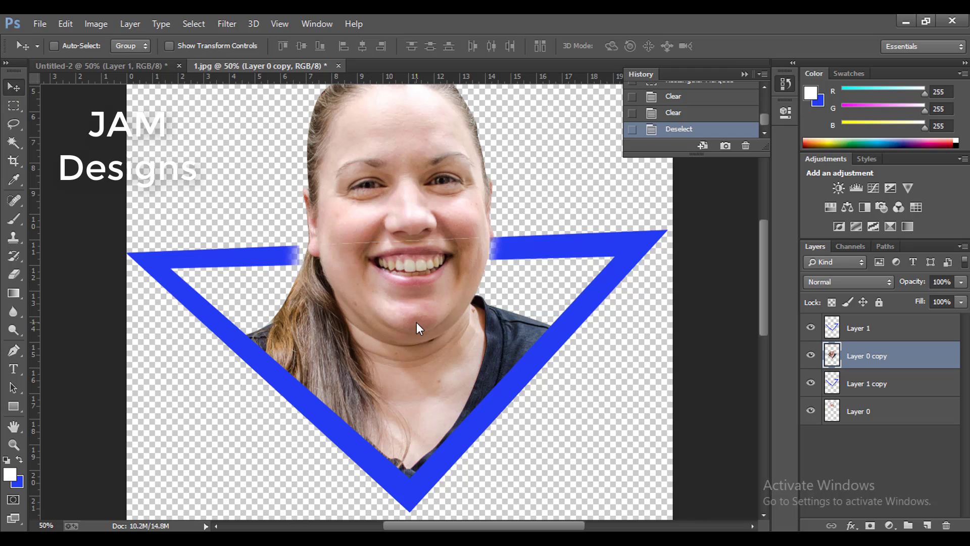
{"action": "key", "text": "ctrl+t"}
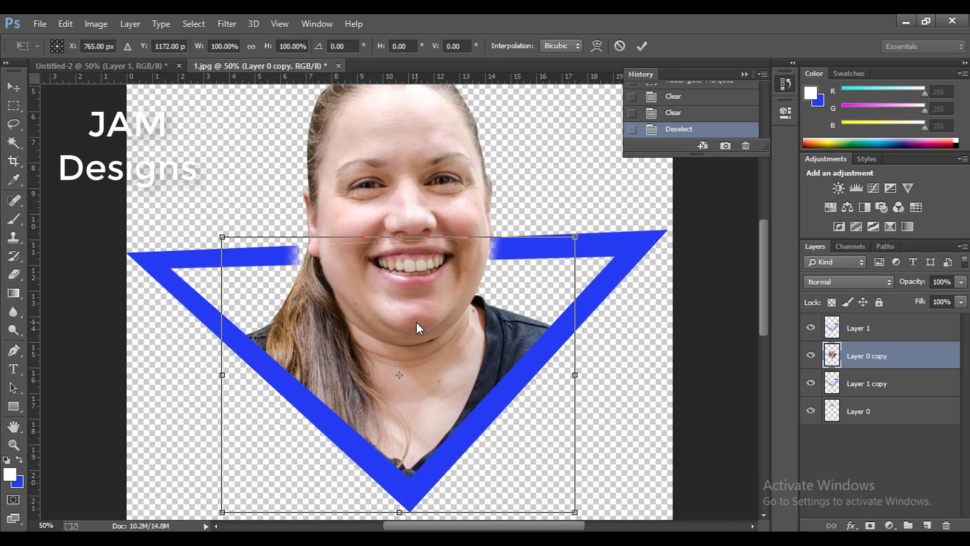
{"action": "key", "text": "Up"}
{"action": "key", "text": "Up"}
{"action": "key", "text": "Return"}
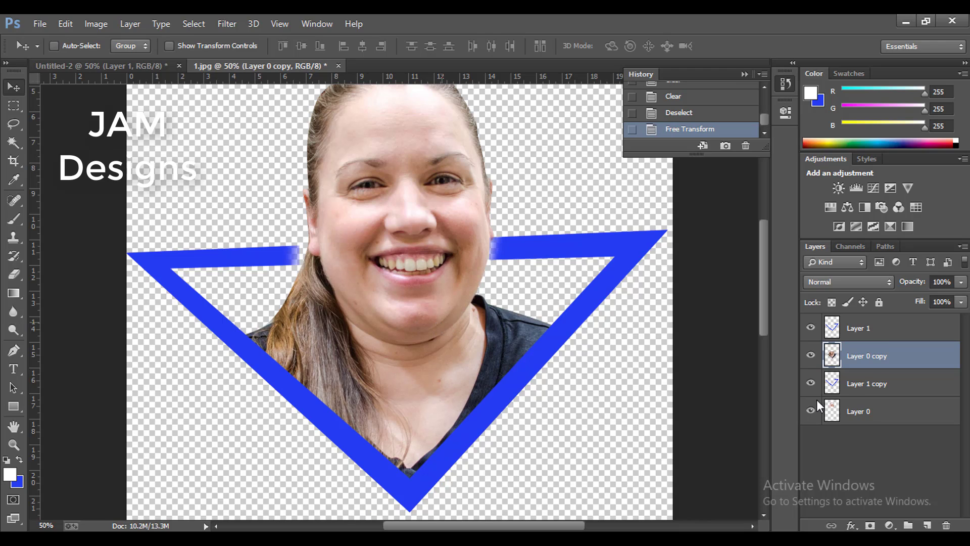
- On the frame copy, stretch the band segment right of the face leftward to about 181%
{"action": "left_click", "coordinate": [851, 394]}
{"action": "left_click", "coordinate": [13, 106]}
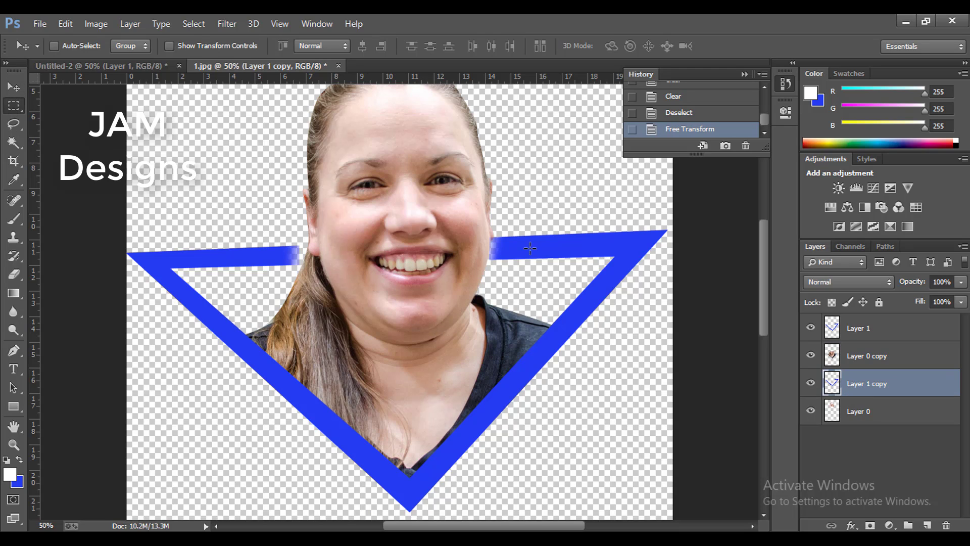
{"action": "left_click_drag", "start_coordinate": [542, 223], "coordinate": [479, 275]}
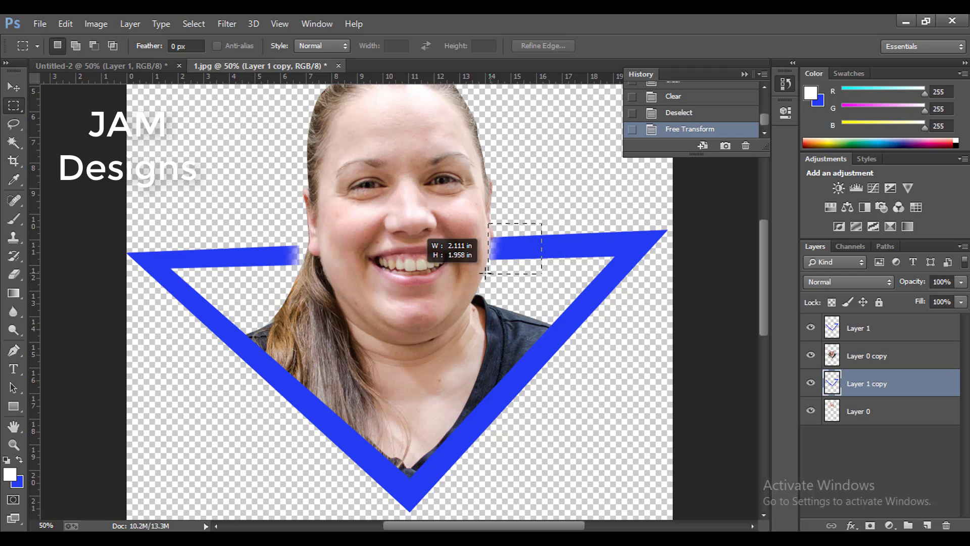
{"action": "key", "text": "Escape"}
{"action": "mouse_move", "coordinate": [542, 223]}
{"action": "left_mouse_down"}
{"action": "mouse_move", "coordinate": [478, 275]}
{"action": "mouse_move", "coordinate": [362, 258]}
{"action": "left_mouse_up"}
{"action": "key", "text": "ctrl+t"}
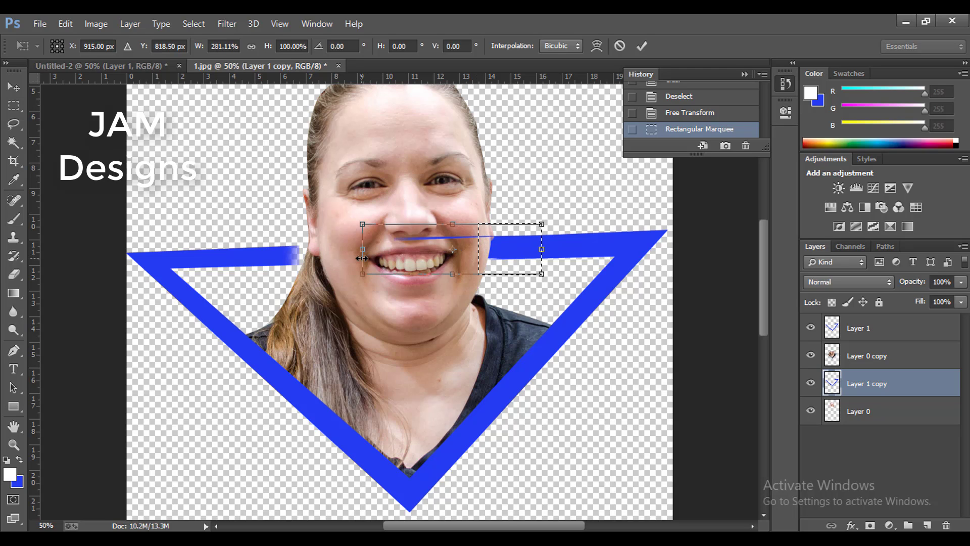
{"action": "key", "text": "Return"}
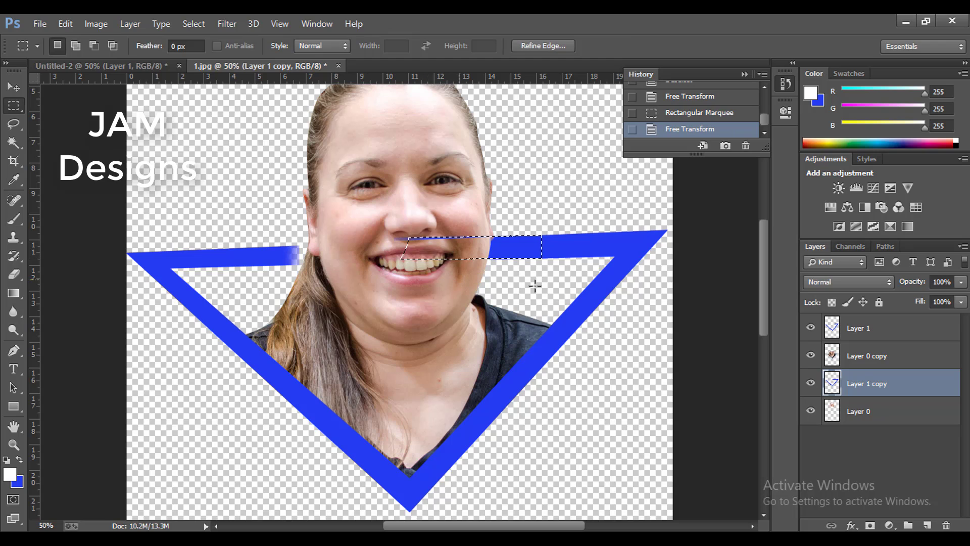
{"action": "key", "text": "ctrl+d"}
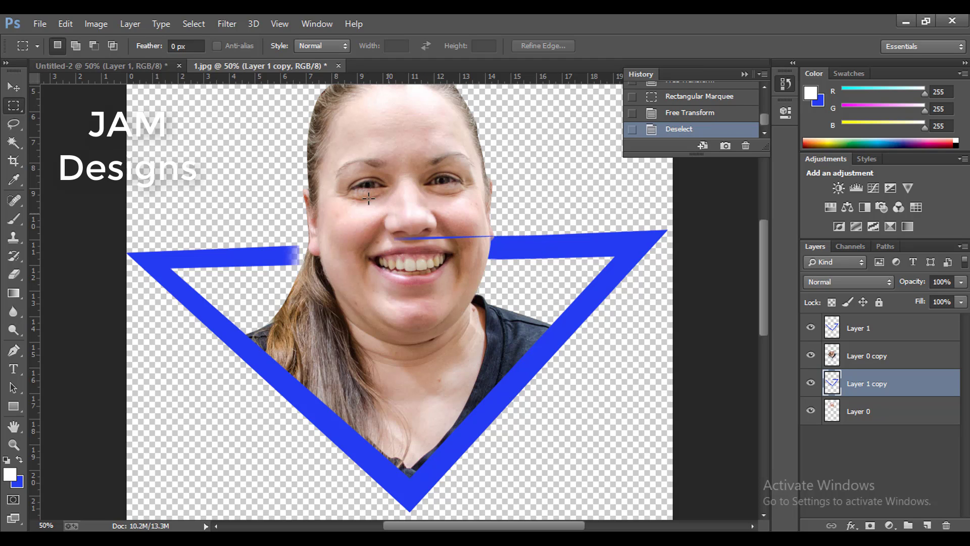
- Delete the stray blue sliver across the face and the small remnant by the cheek
{"action": "left_click_drag", "start_coordinate": [369, 198], "coordinate": [487, 303]}
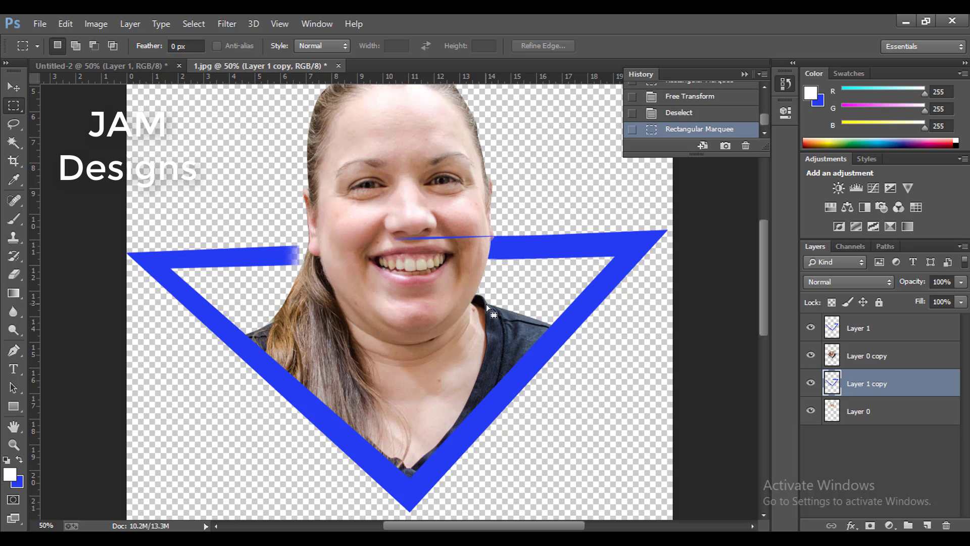
{"action": "key", "text": "Delete"}
{"action": "key", "text": "ctrl+d"}
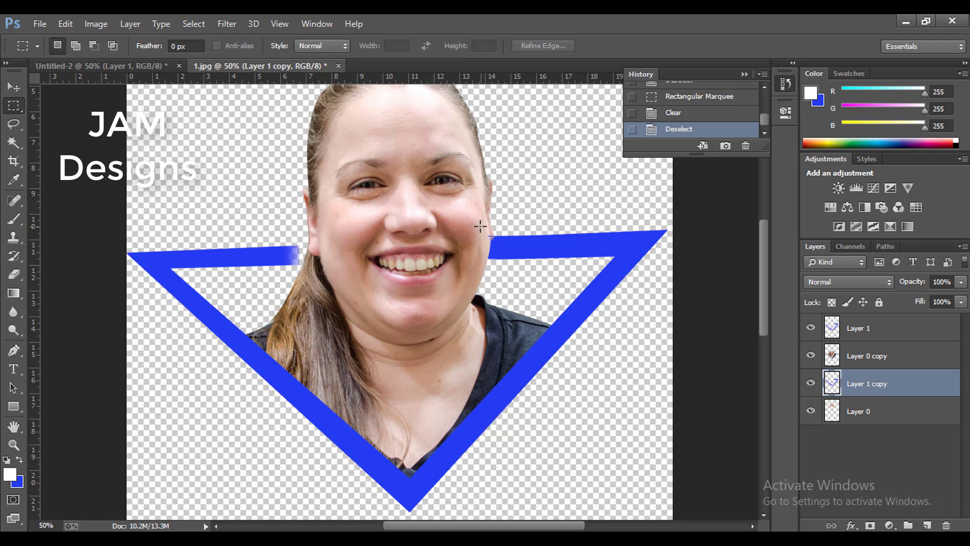
{"action": "left_click_drag", "start_coordinate": [484, 228], "coordinate": [494, 236]}
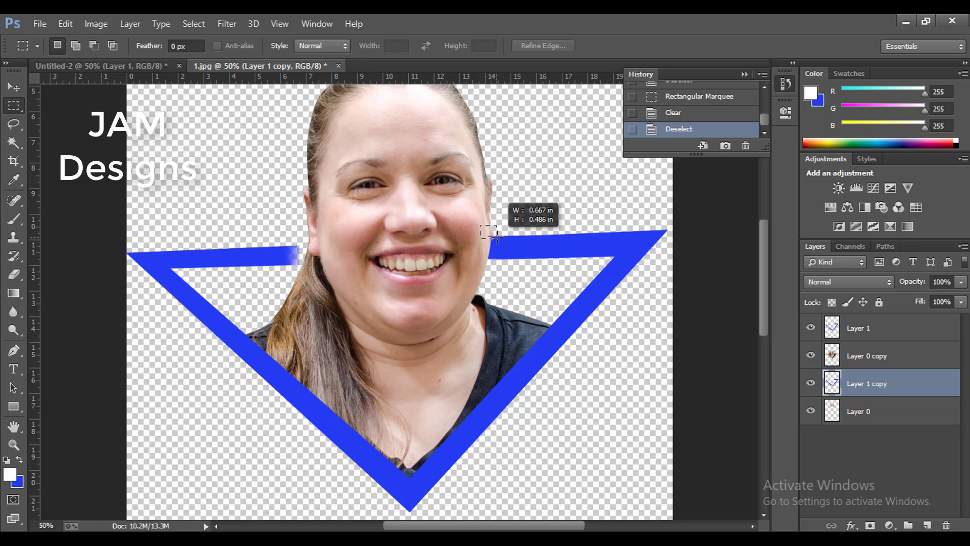
{"action": "left_click_drag", "start_coordinate": [495, 237], "coordinate": [497, 237]}
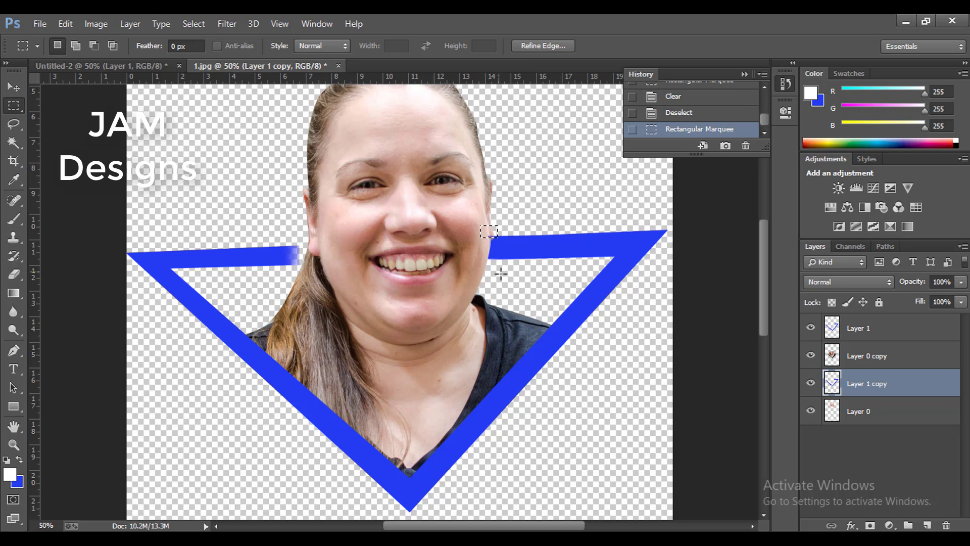
{"action": "key", "text": "Delete"}
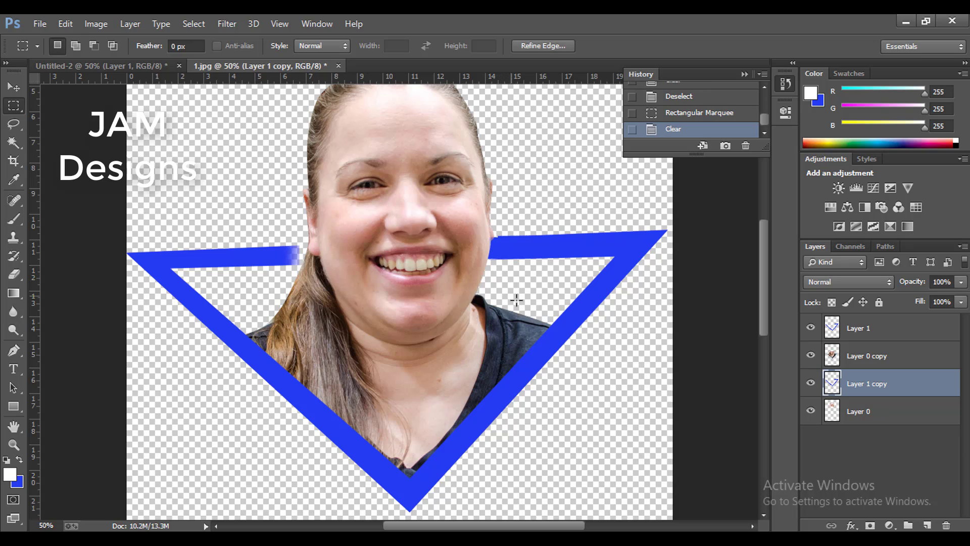
{"action": "key", "text": "ctrl+d"}
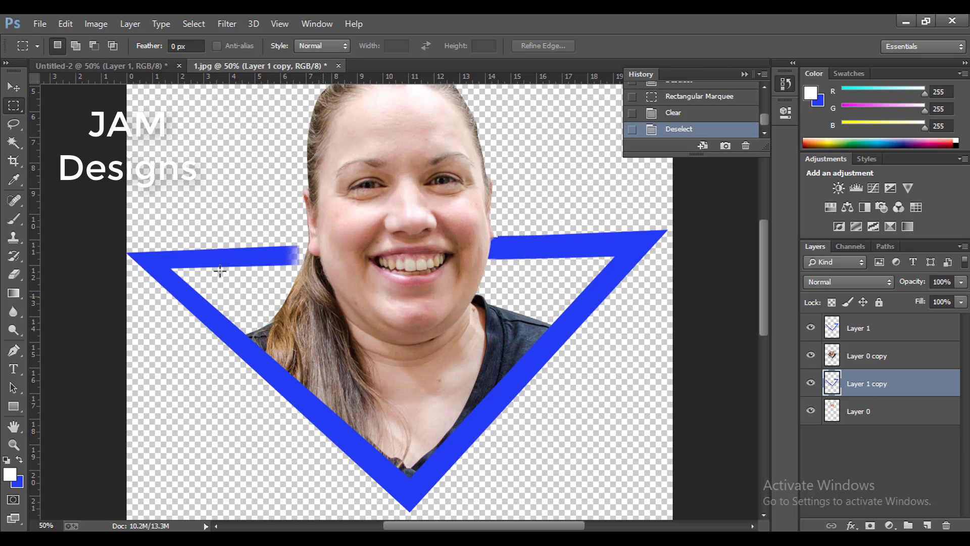
- Stretch the faded left bar end rightward to meet the face edge, then deselect
{"action": "left_click_drag", "start_coordinate": [242, 238], "coordinate": [310, 274]}
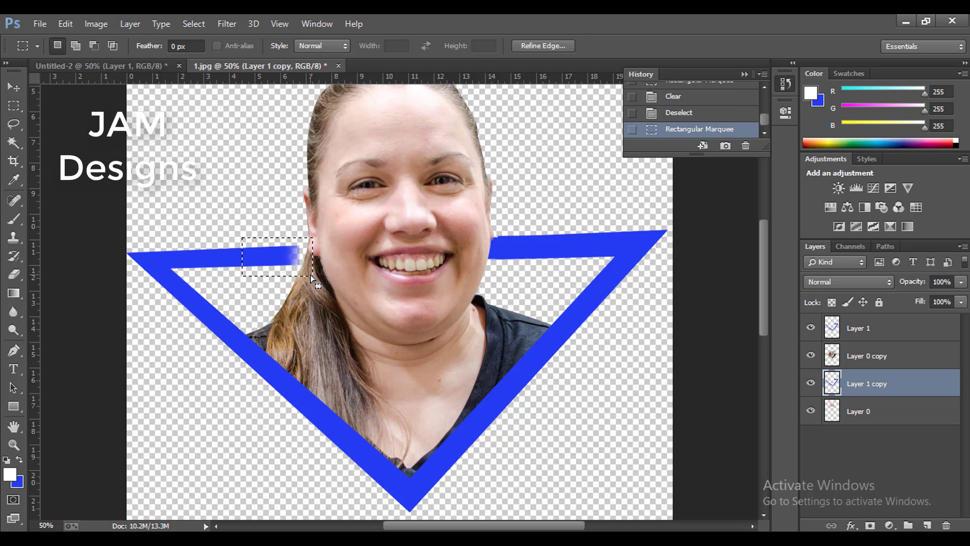
{"action": "key", "text": "ctrl+t"}
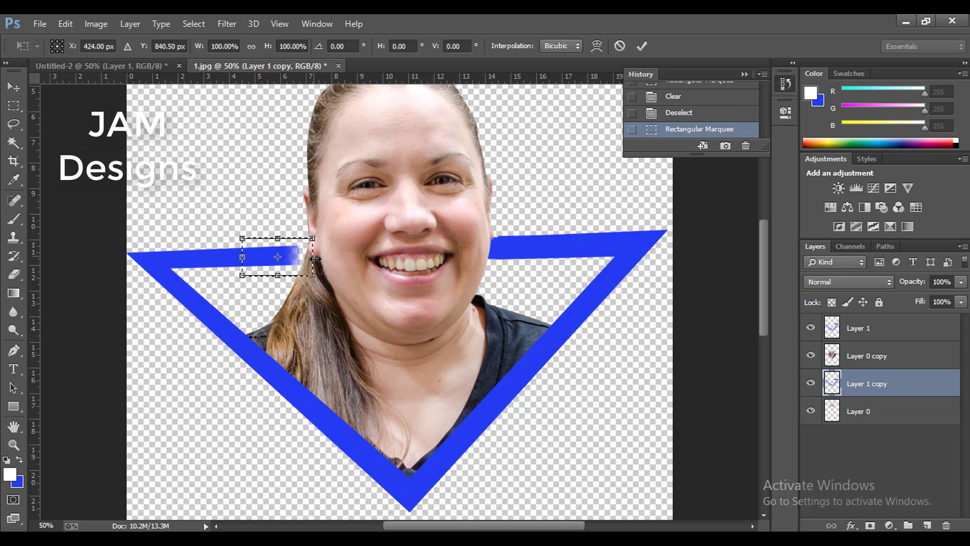
{"action": "left_click_drag", "start_coordinate": [311, 251], "coordinate": [368, 258]}
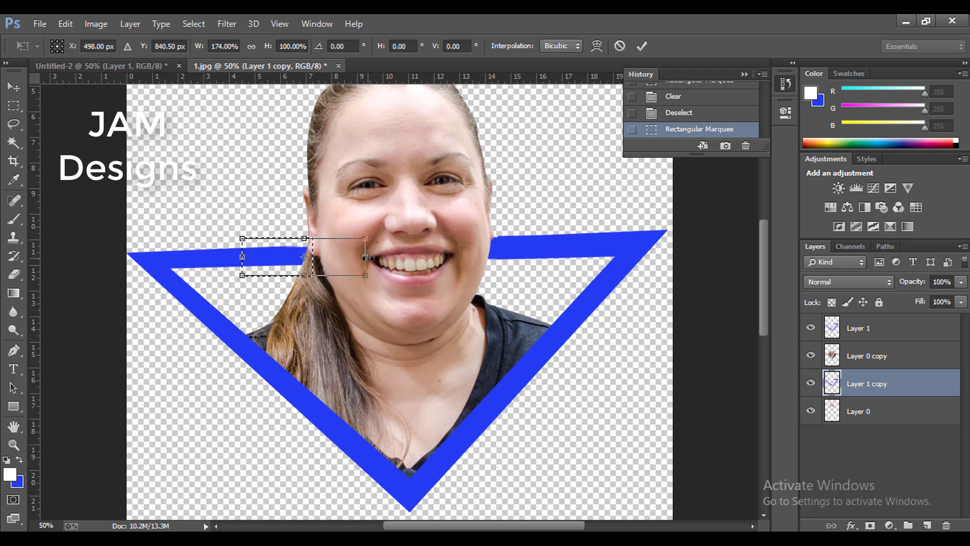
{"action": "key", "text": "Return"}
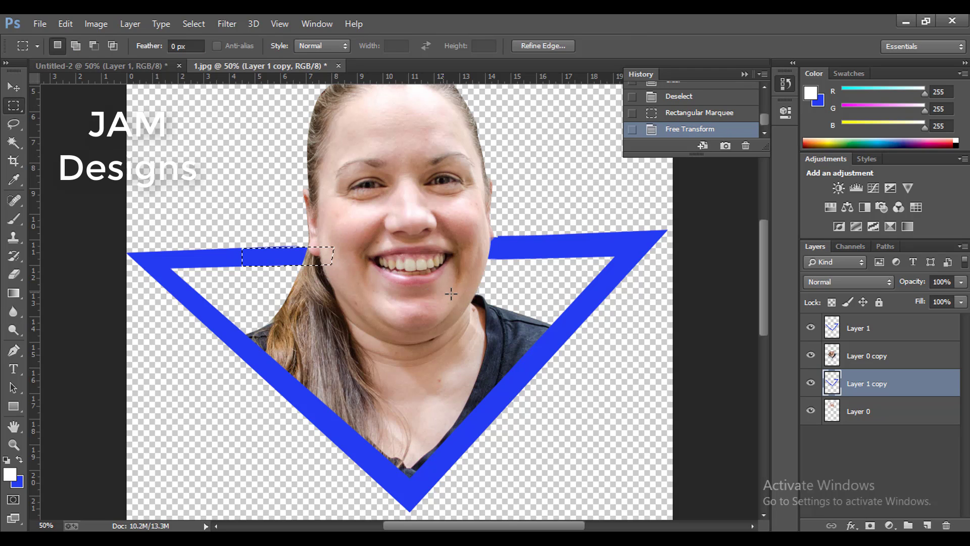
{"action": "key", "text": "ctrl+d"}
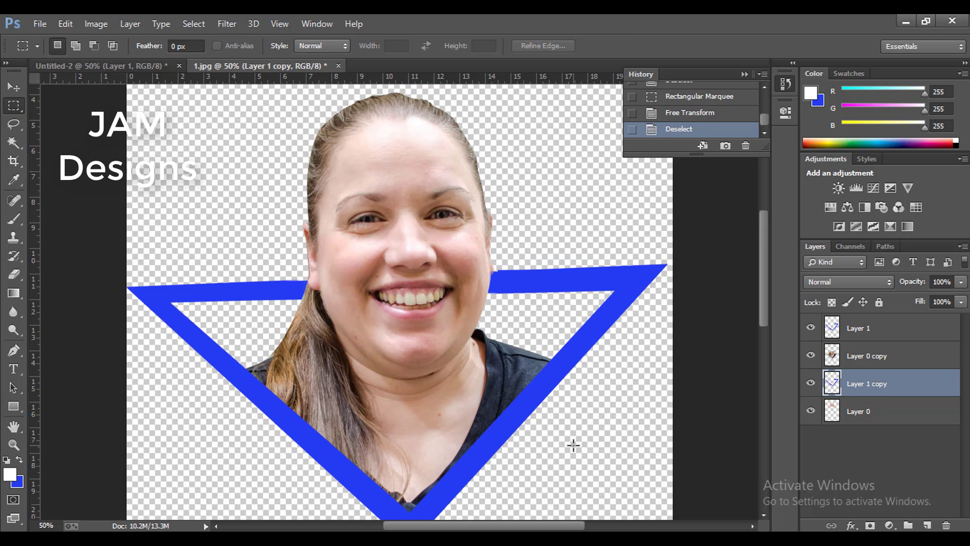
- Zoom out, add a new Layer 2, and move it to the bottom of the stack
{"action": "scroll", "coordinate": [572, 445], "scroll_direction": "up", "scroll_amount": 2}
{"action": "scroll", "coordinate": [650, 391], "scroll_direction": "down", "scroll_amount": 3}
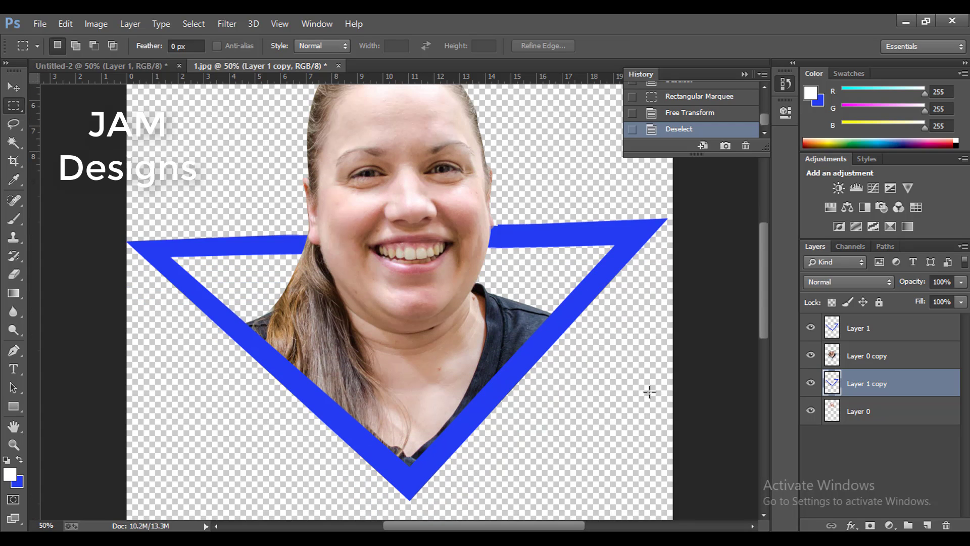
{"action": "key", "text": "ctrl+minus"}
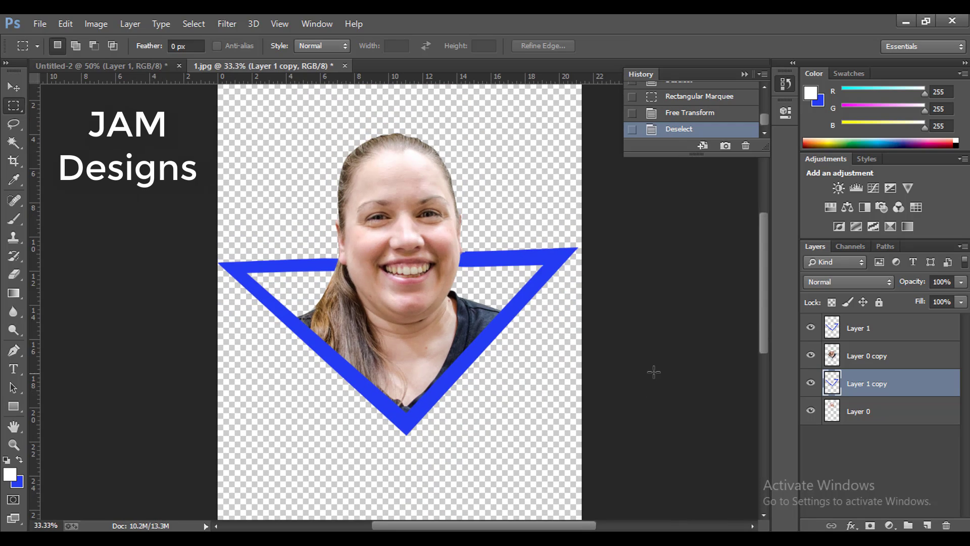
{"action": "key", "text": "ctrl+plus"}
{"action": "key", "text": "ctrl+minus"}
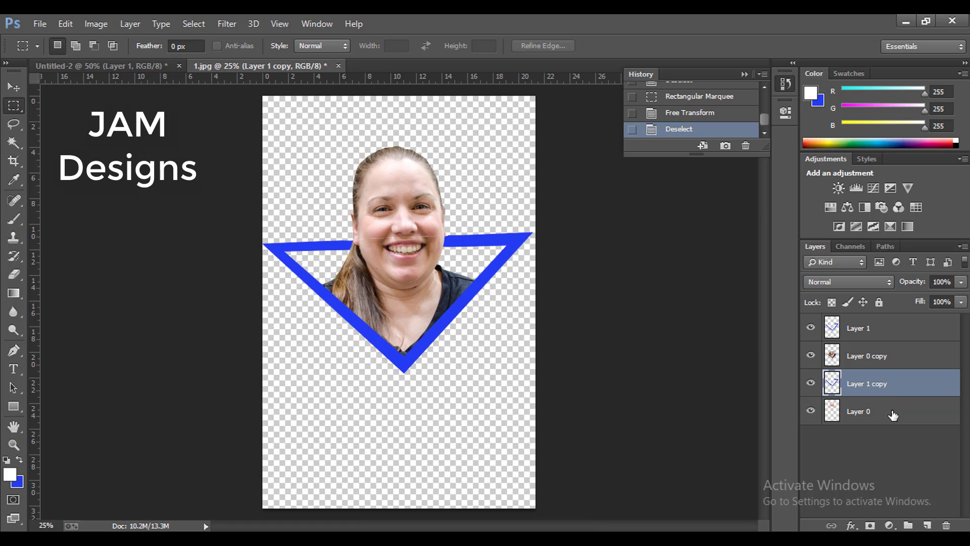
{"action": "left_click", "coordinate": [893, 417]}
{"action": "left_click", "coordinate": [927, 525]}
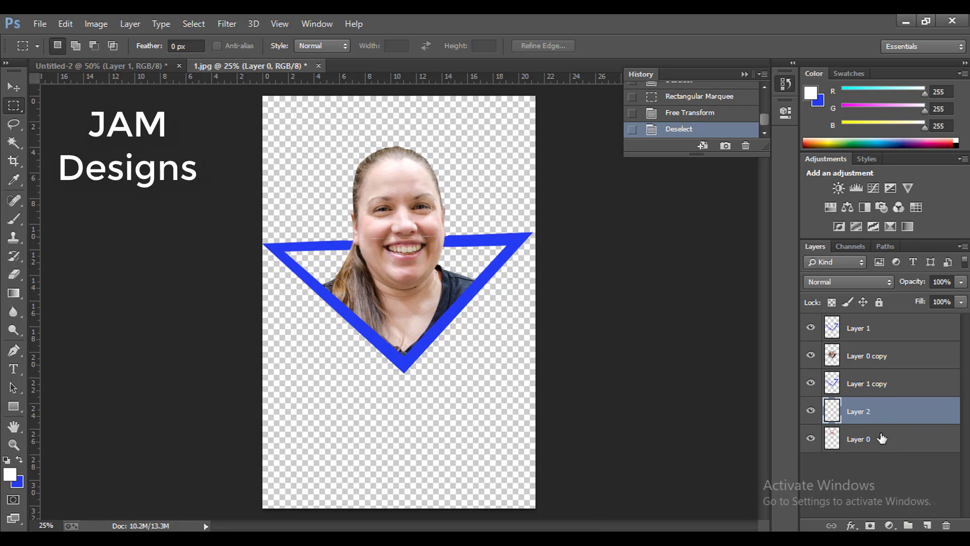
{"action": "left_click_drag", "start_coordinate": [884, 465], "coordinate": [884, 465]}
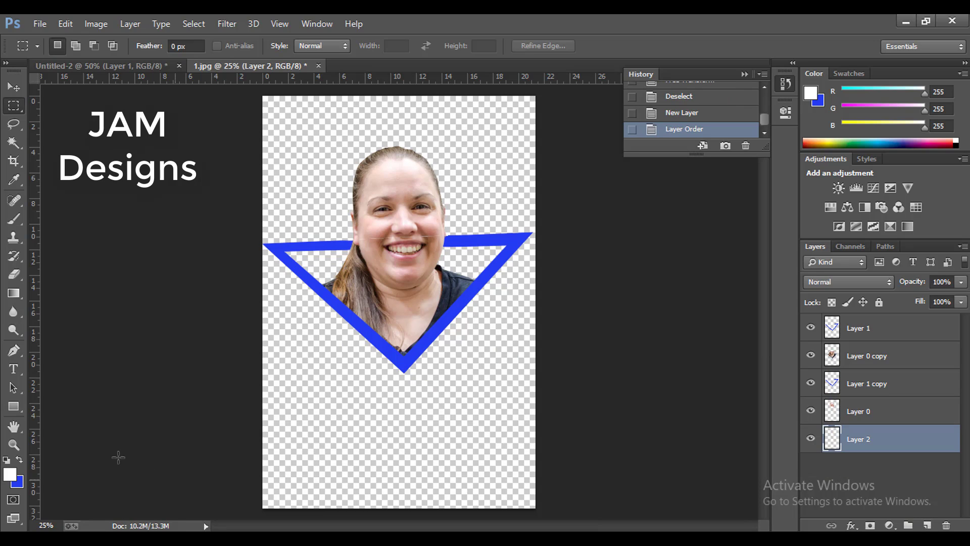
- Pick a teal colour and fill Layer 2 with turquoise 24f2d2
{"action": "left_click", "coordinate": [15, 478]}
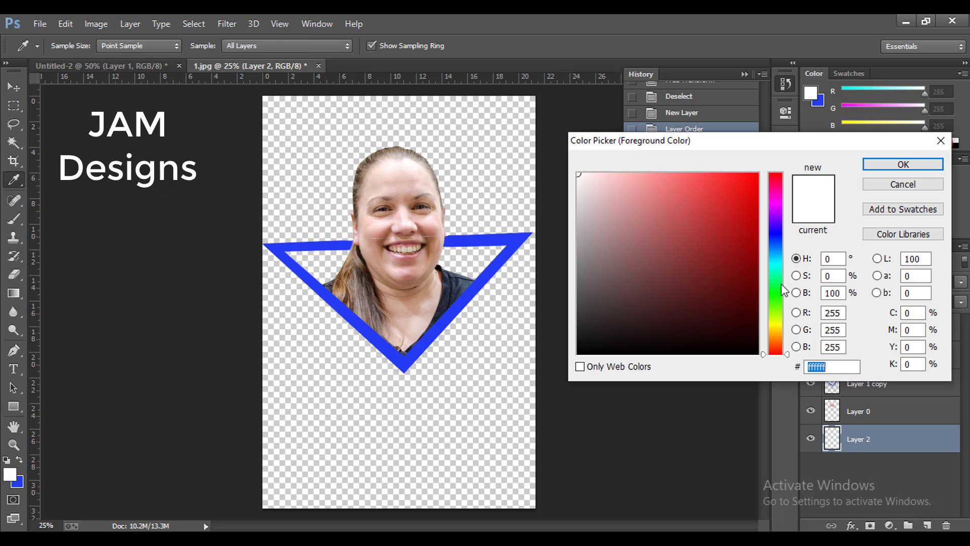
{"action": "left_click", "coordinate": [778, 274]}
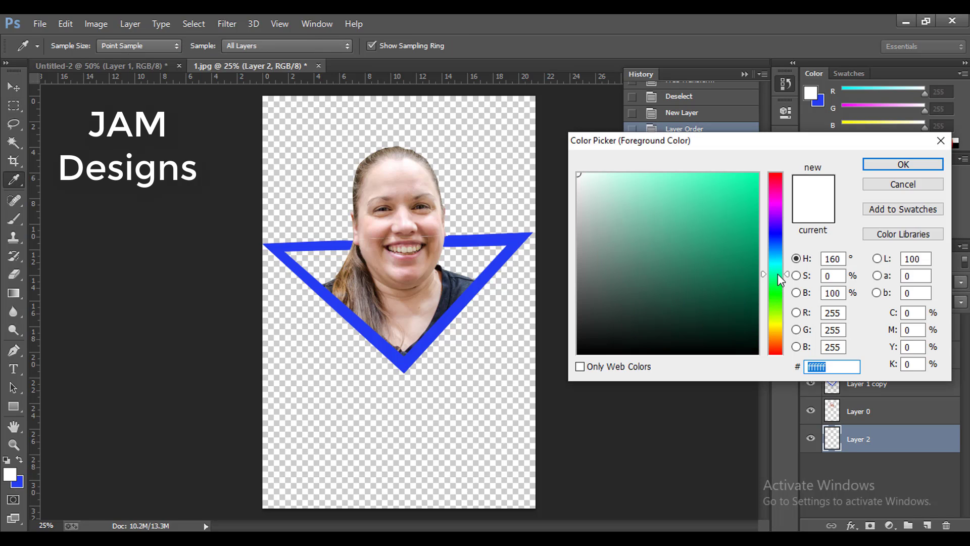
{"action": "left_click", "coordinate": [881, 165]}
{"action": "key", "text": "ctrl+BackSpace"}
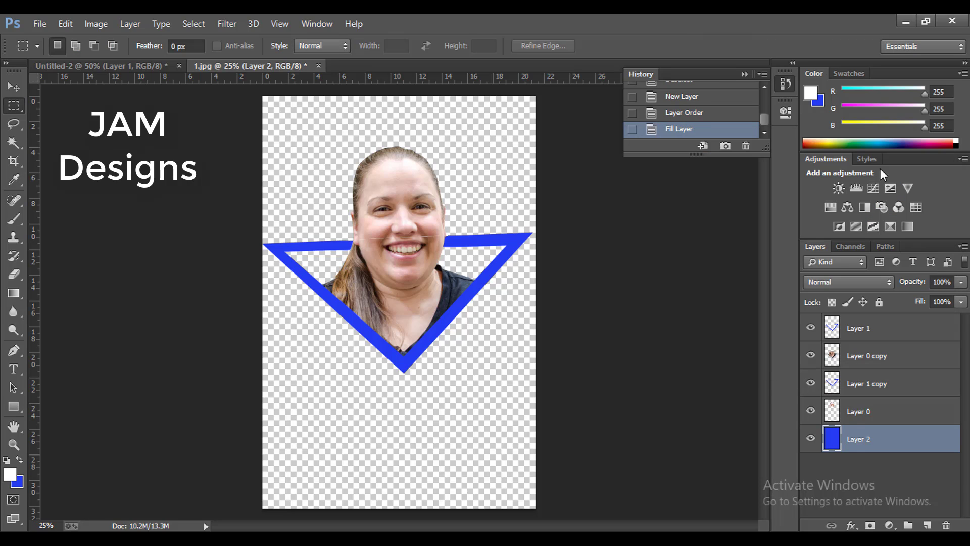
{"action": "left_click", "coordinate": [19, 483]}
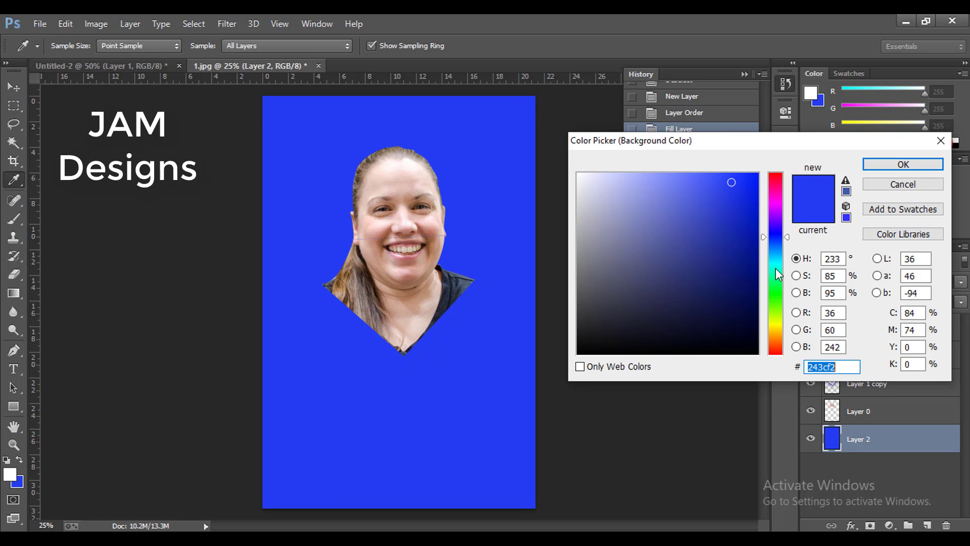
{"action": "left_click", "coordinate": [775, 268]}
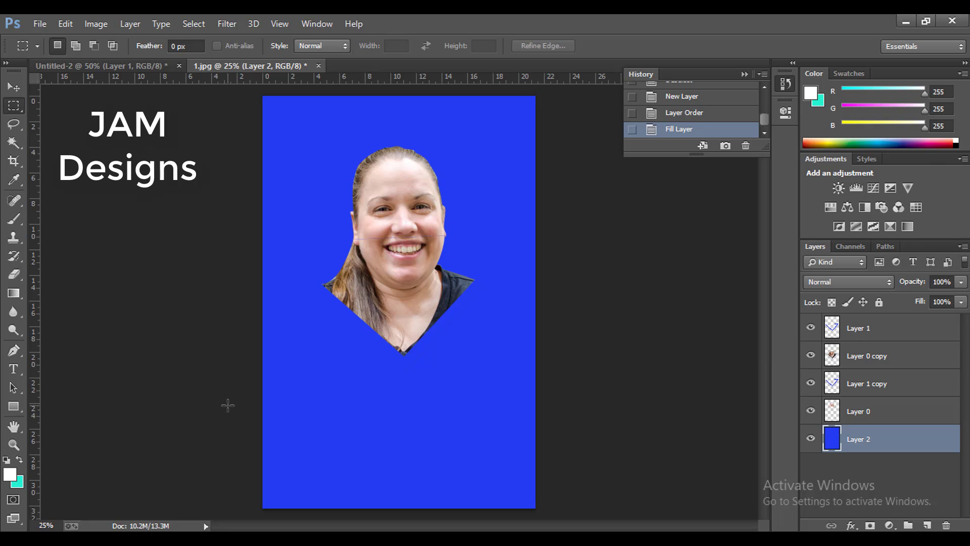
{"action": "key", "text": "ctrl+BackSpace"}
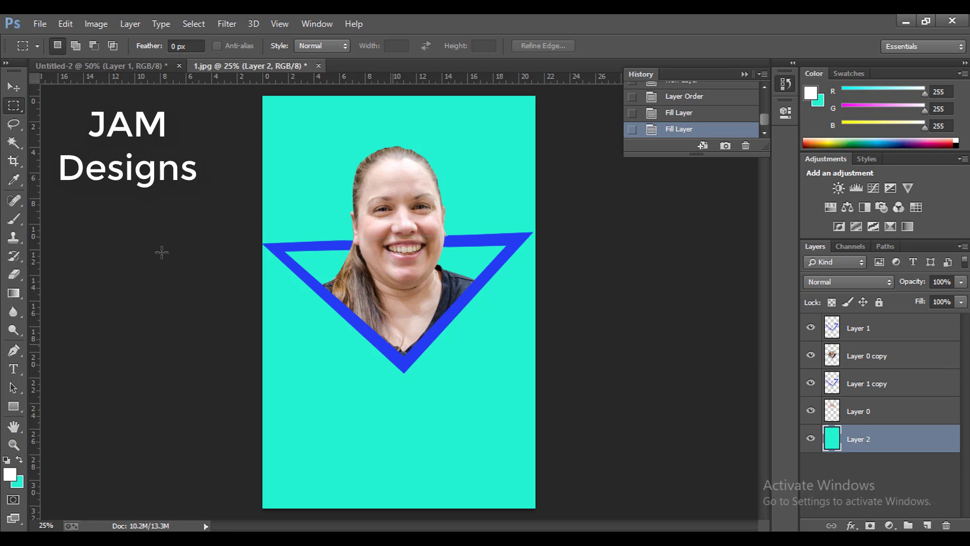
{"action": "left_click", "coordinate": [14, 163]}
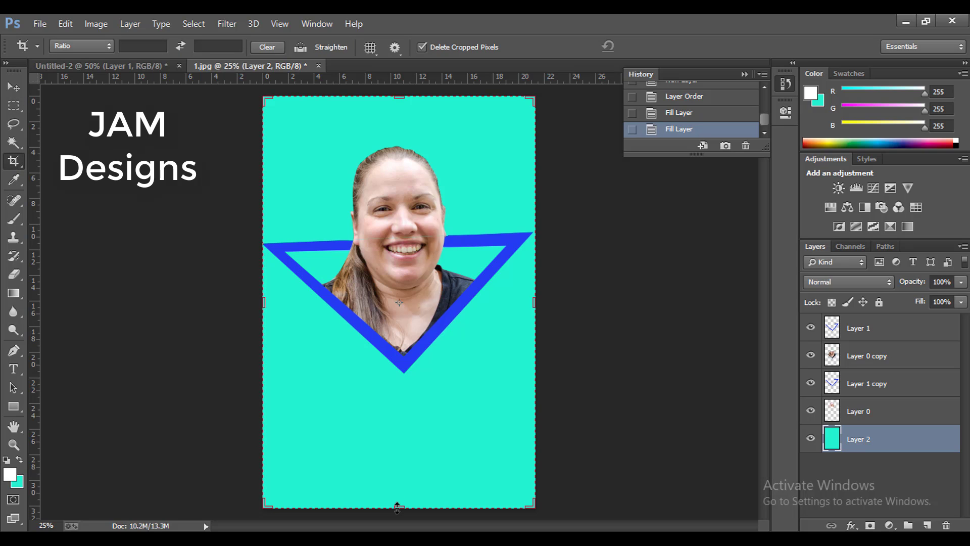
- Crop off the empty space below the triangle's tip and a little from the top
{"action": "left_click_drag", "start_coordinate": [397, 507], "coordinate": [401, 451]}
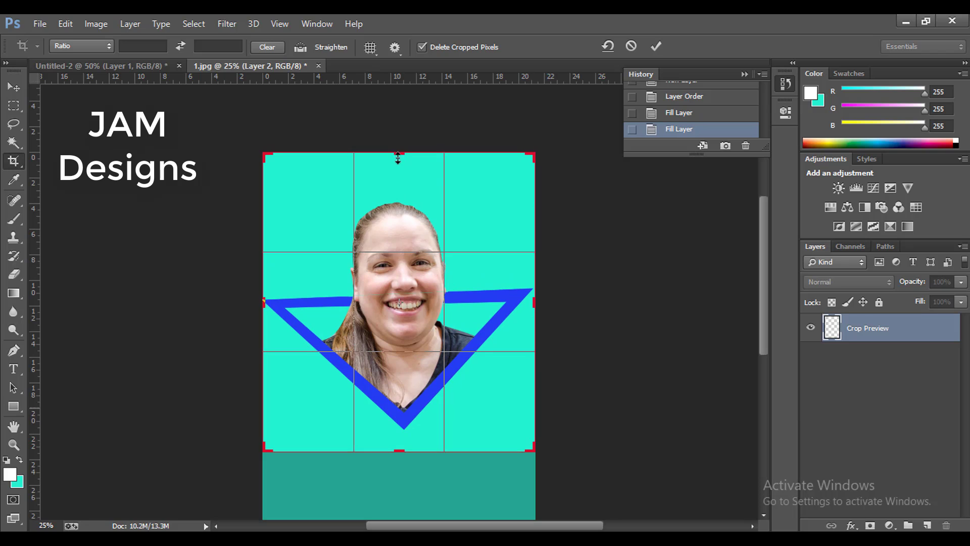
{"action": "left_click_drag", "start_coordinate": [398, 153], "coordinate": [398, 164]}
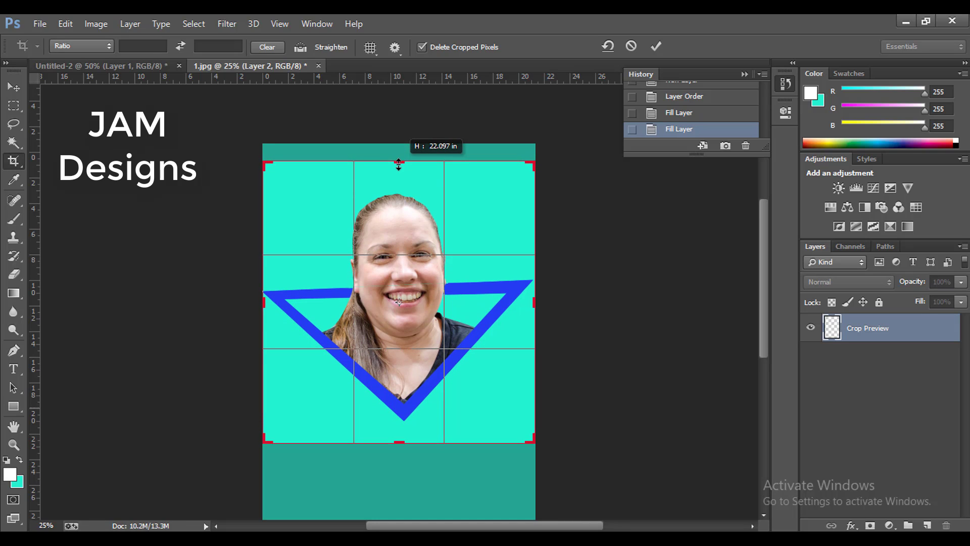
{"action": "key", "text": "Return"}
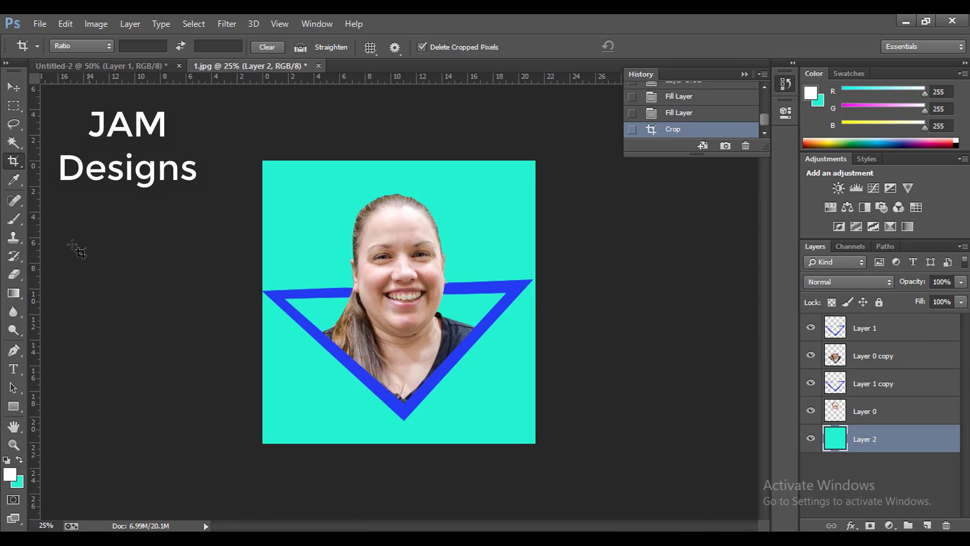
{"action": "left_click", "coordinate": [16, 295]}
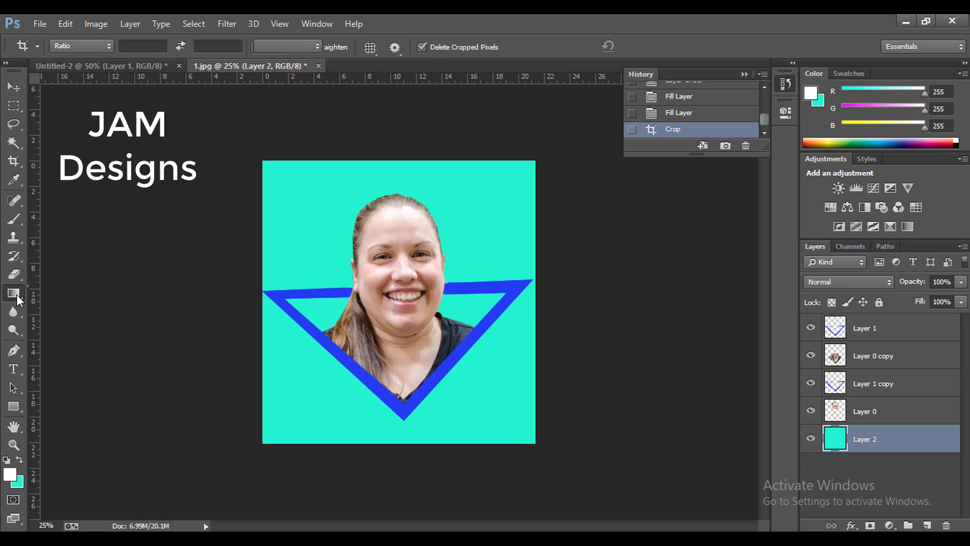
- Choose the Gradient Tool and pick a teal-to-white gradient preset
{"action": "right_click", "coordinate": [17, 299]}
{"action": "left_click", "coordinate": [49, 293]}
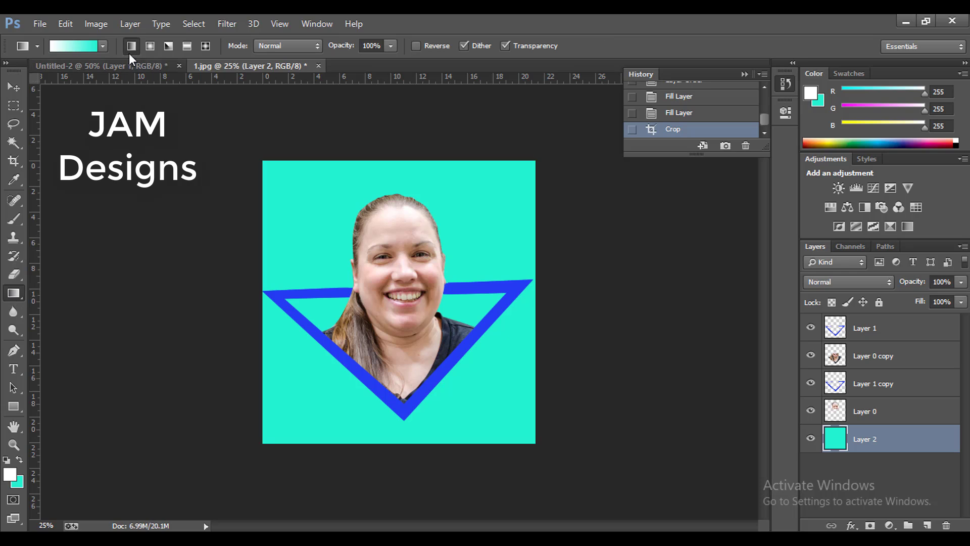
{"action": "left_click", "coordinate": [104, 46]}
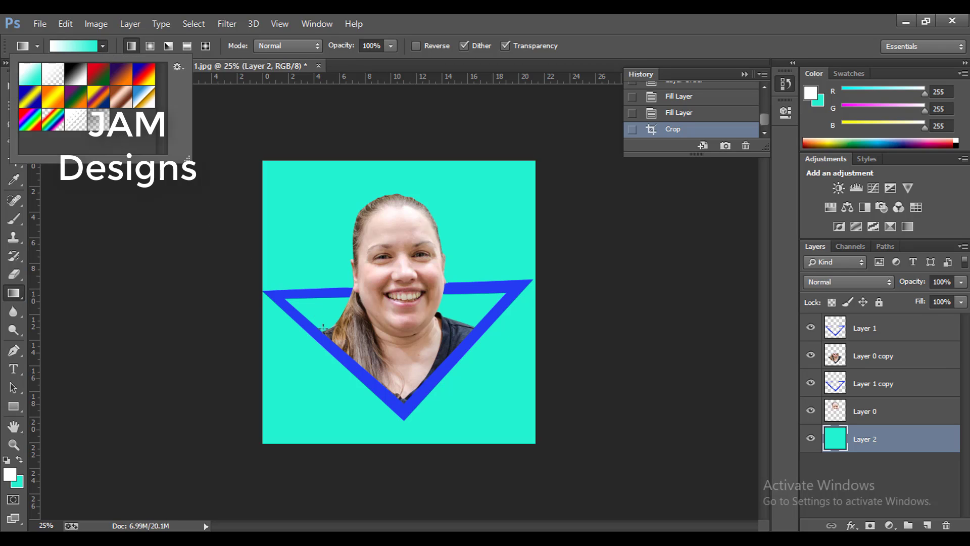
{"action": "left_click", "coordinate": [411, 453]}
- Drag the gradient on Layer 2 from below the canvas nearly to the top
{"action": "left_click_drag", "start_coordinate": [411, 453], "coordinate": [406, 318]}
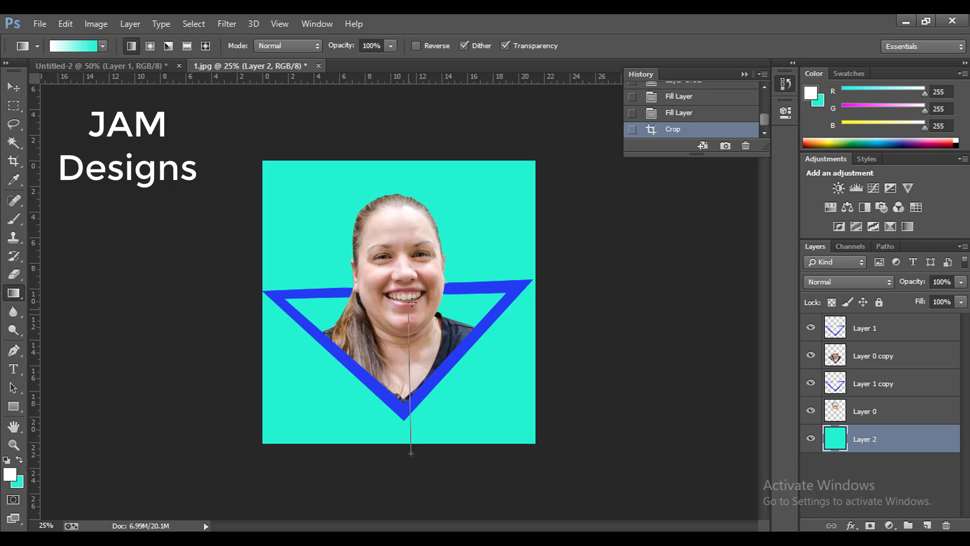
{"action": "left_click_drag", "start_coordinate": [406, 315], "coordinate": [408, 314]}
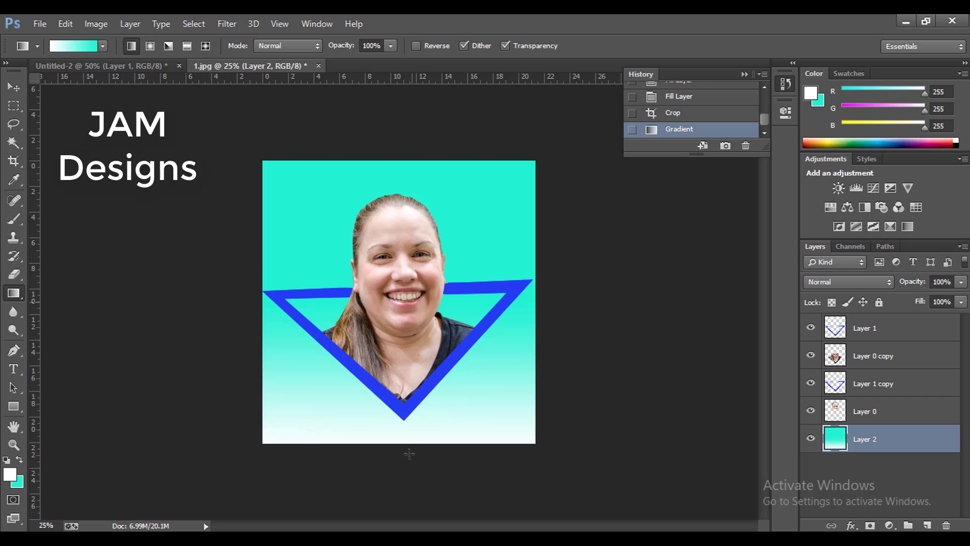
{"action": "left_click_drag", "start_coordinate": [410, 467], "coordinate": [408, 302]}
{"action": "left_click_drag", "start_coordinate": [402, 461], "coordinate": [392, 219]}
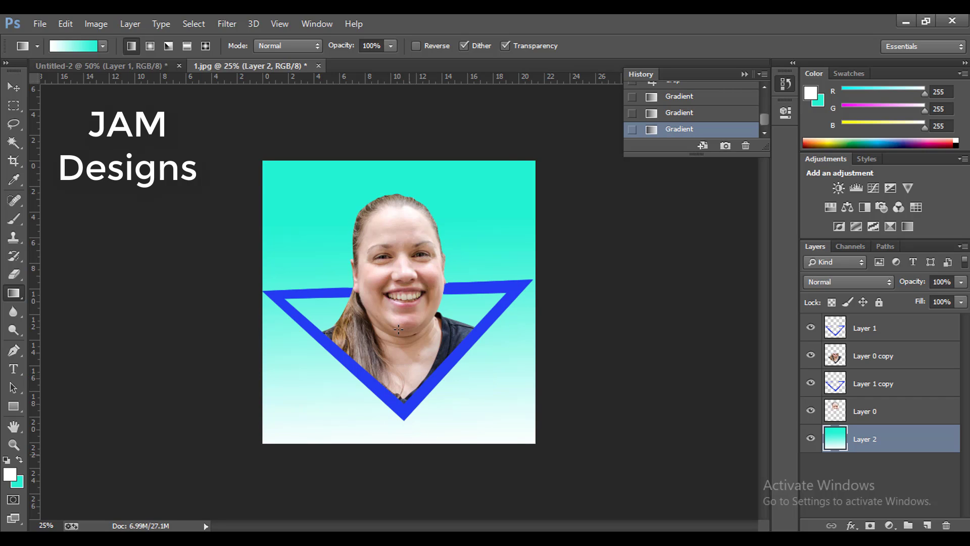
{"action": "left_click_drag", "start_coordinate": [407, 456], "coordinate": [394, 173]}
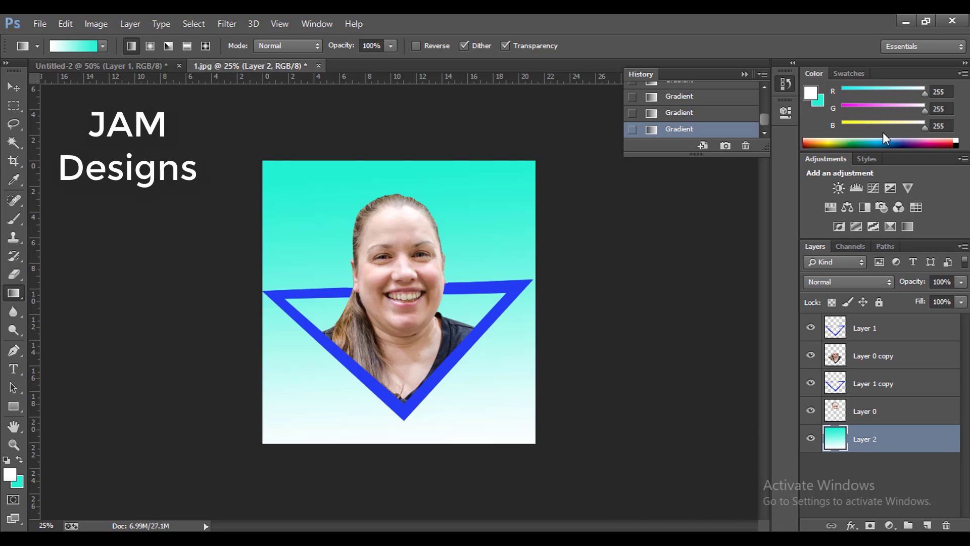
{"action": "left_click", "coordinate": [786, 84]}
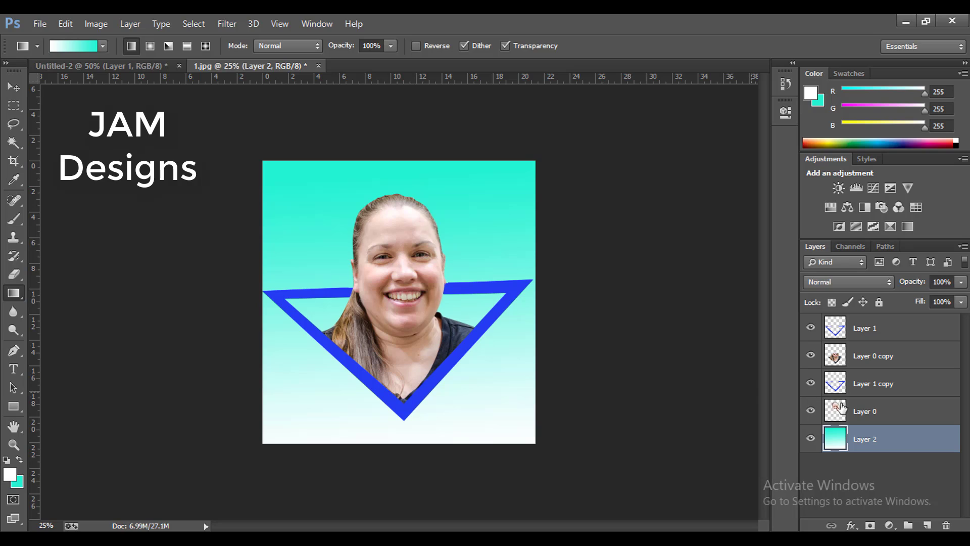
- Merge Layer 0 and Layer 0 copy with Ctrl+E and toggle visibility to check
{"action": "left_click", "coordinate": [864, 409], "text": "ctrl"}
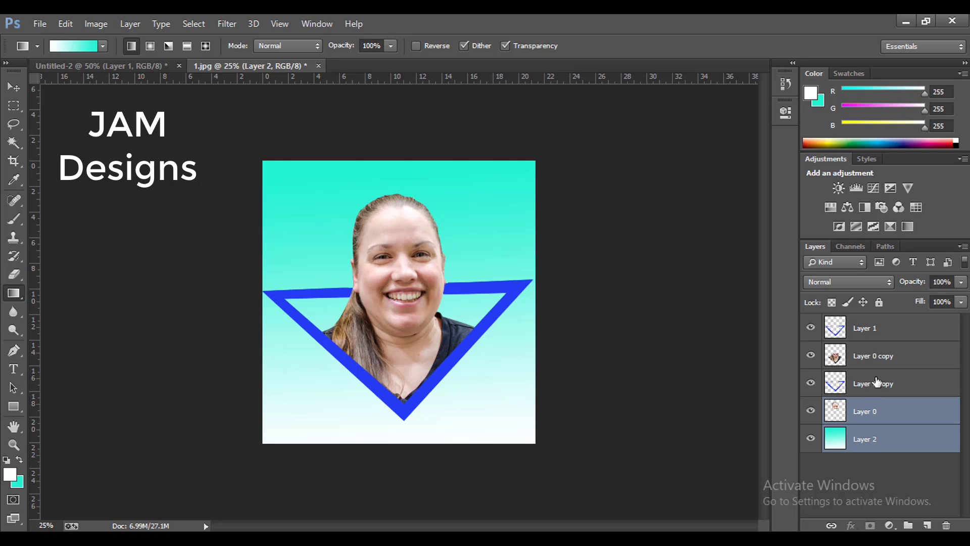
{"action": "left_click", "coordinate": [874, 362], "text": "ctrl"}
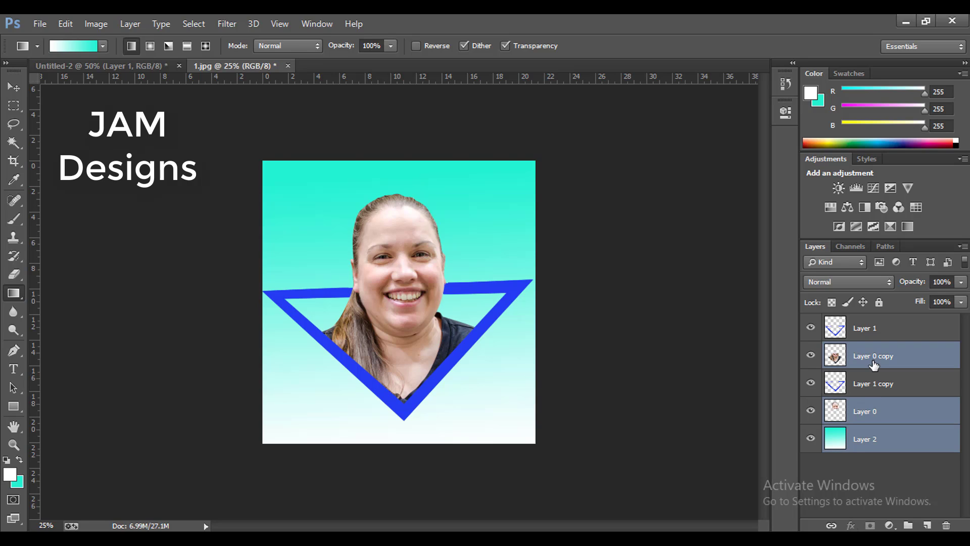
{"action": "key", "text": "ctrl+e"}
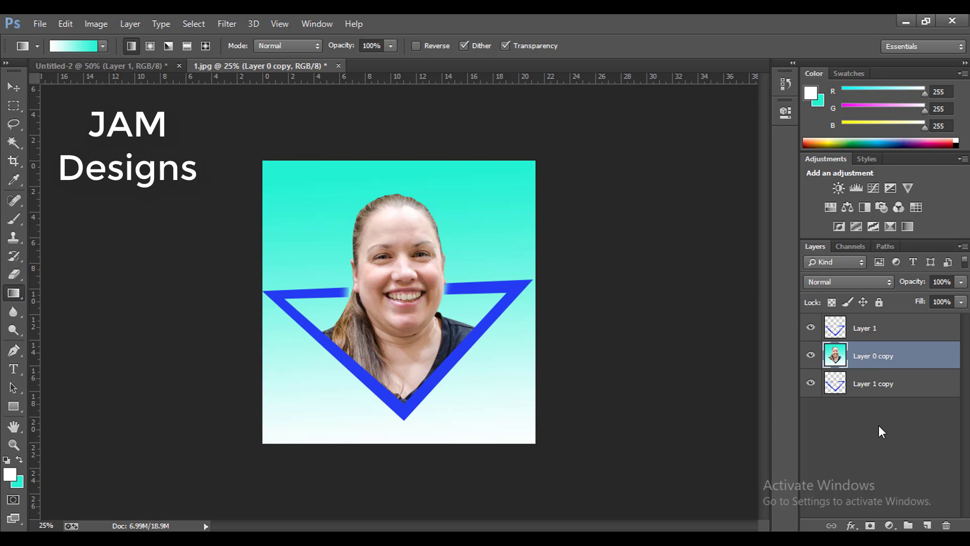
{"action": "left_click", "coordinate": [811, 356]}
{"action": "left_click", "coordinate": [811, 357]}
- Undo the faulty merge in History, then merge only Layer 0 into Layer 0 copy
{"action": "left_click", "coordinate": [782, 84]}
{"action": "left_click", "coordinate": [707, 117]}
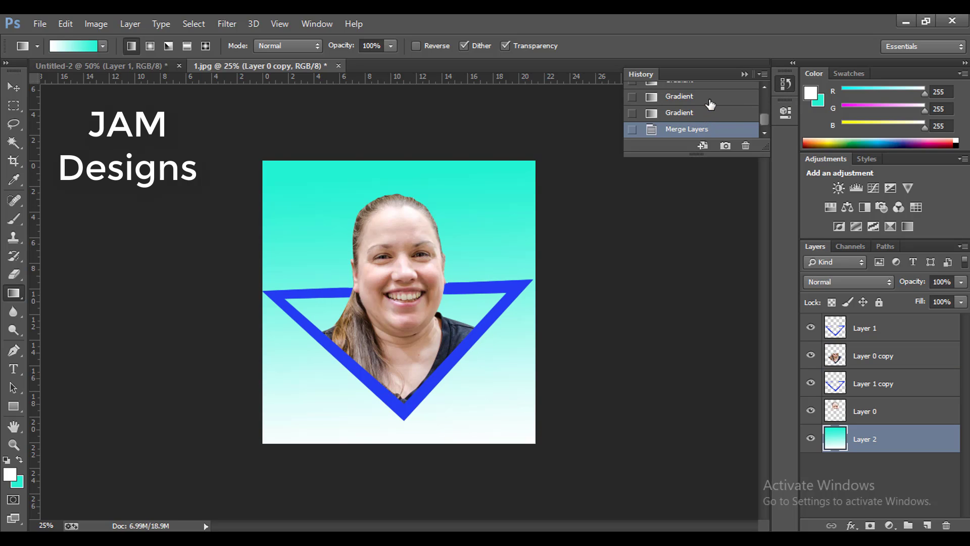
{"action": "left_click", "coordinate": [870, 412]}
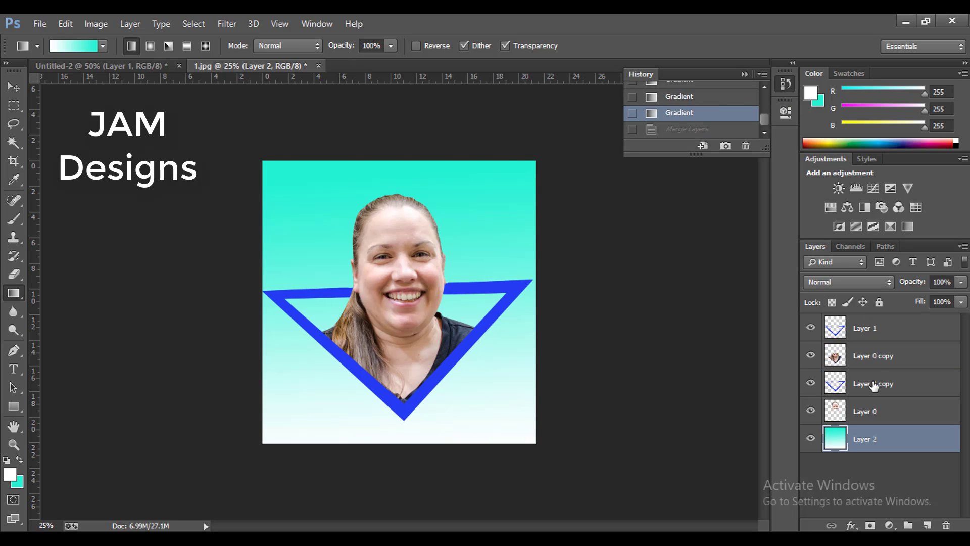
{"action": "left_click", "coordinate": [874, 363], "text": "ctrl"}
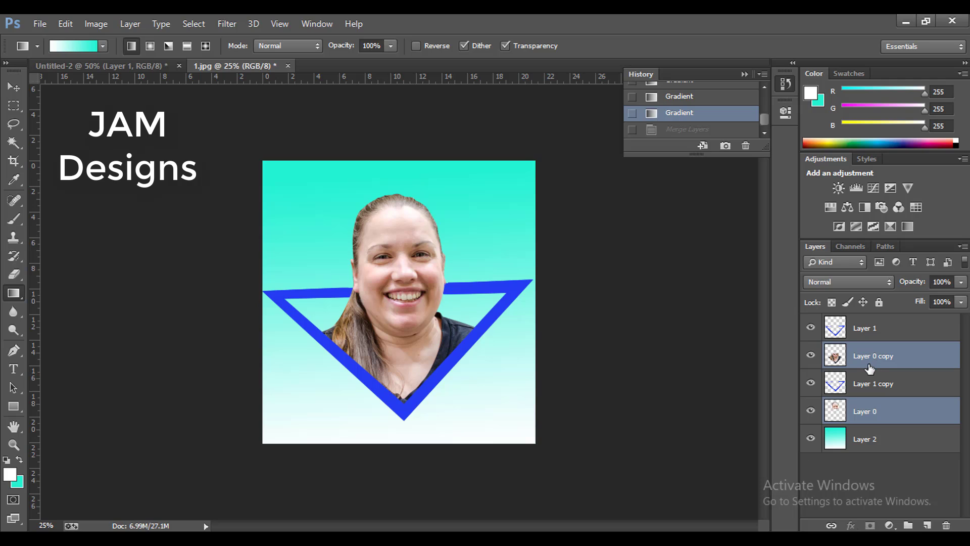
{"action": "key", "text": "ctrl+e"}
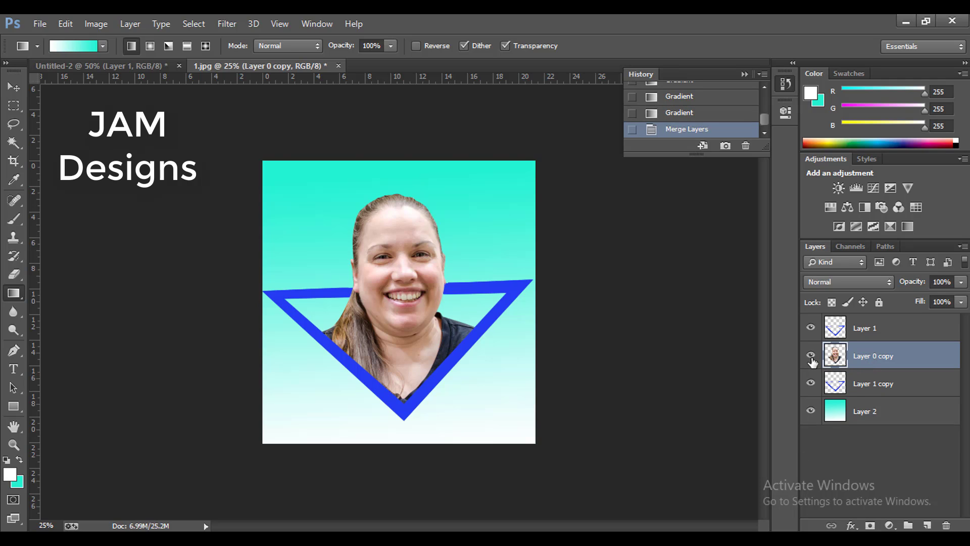
{"action": "left_click", "coordinate": [810, 357]}
{"action": "left_click", "coordinate": [811, 357]}
- On Layer 1, outline the strip above the triangle's right top edge with the Pen Tool
{"action": "key", "text": "ctrl+plus"}
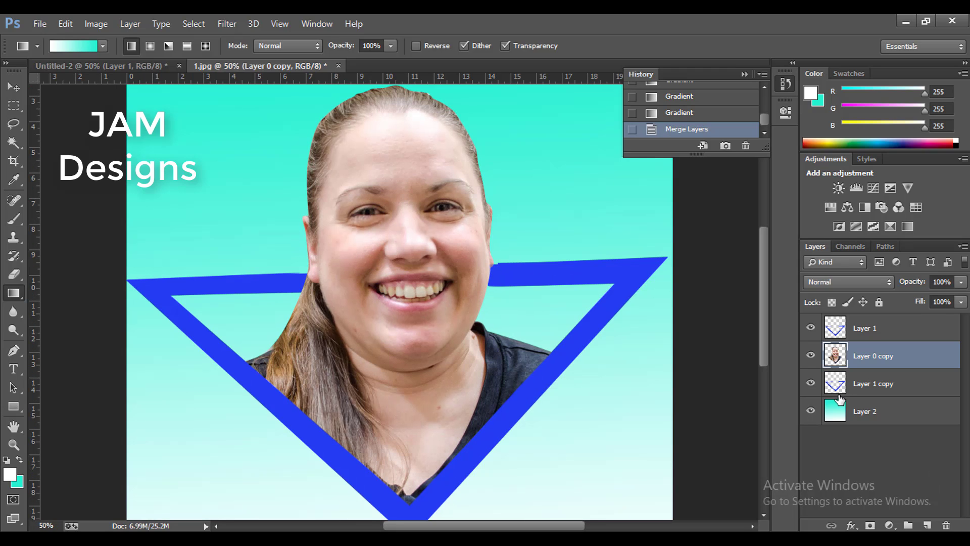
{"action": "key", "text": "ctrl+plus"}
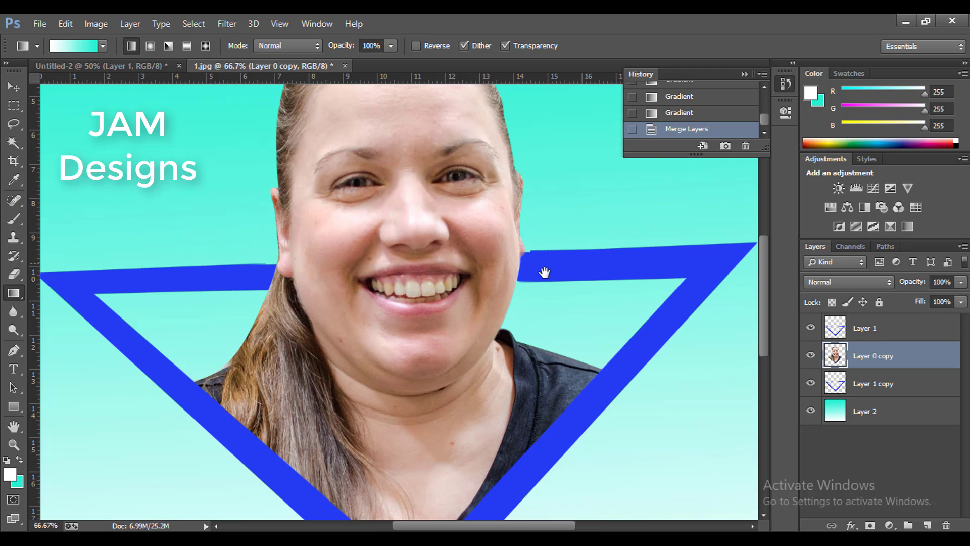
{"action": "scroll", "coordinate": [472, 284], "scroll_direction": "right", "scroll_amount": 3}
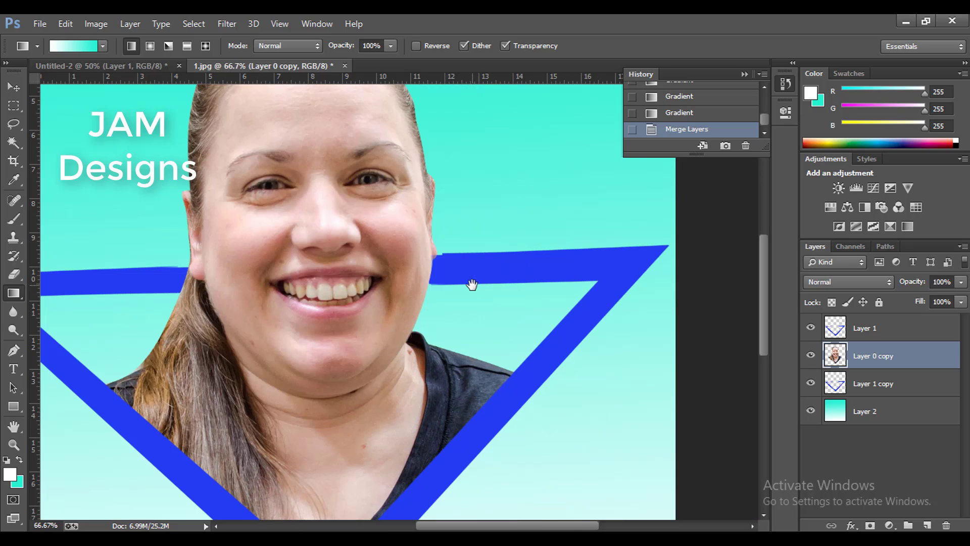
{"action": "left_click", "coordinate": [894, 329]}
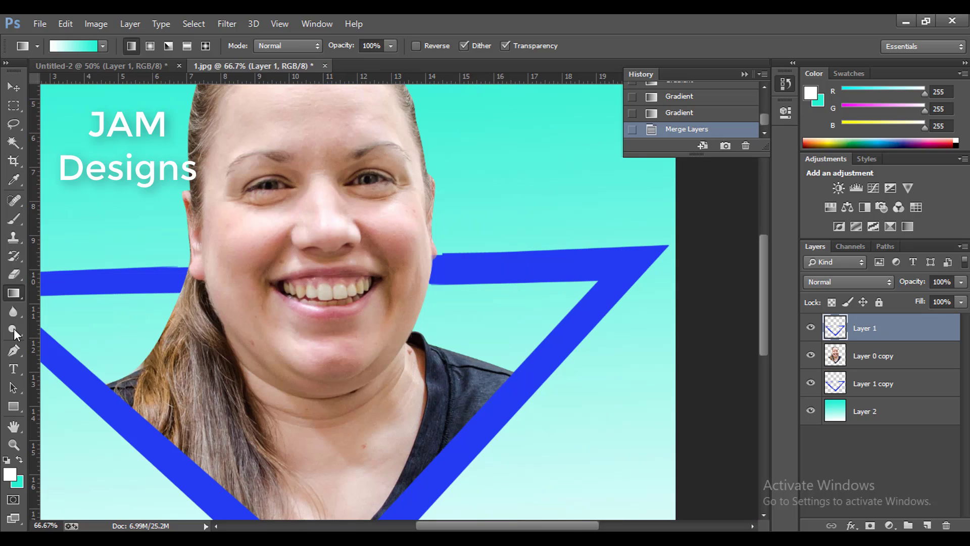
{"action": "left_click", "coordinate": [12, 349]}
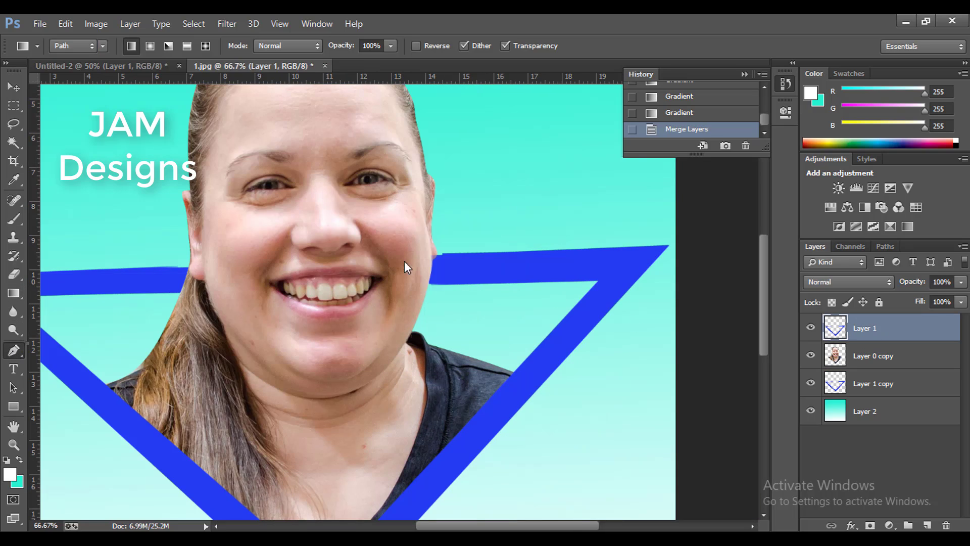
{"action": "left_click", "coordinate": [438, 254]}
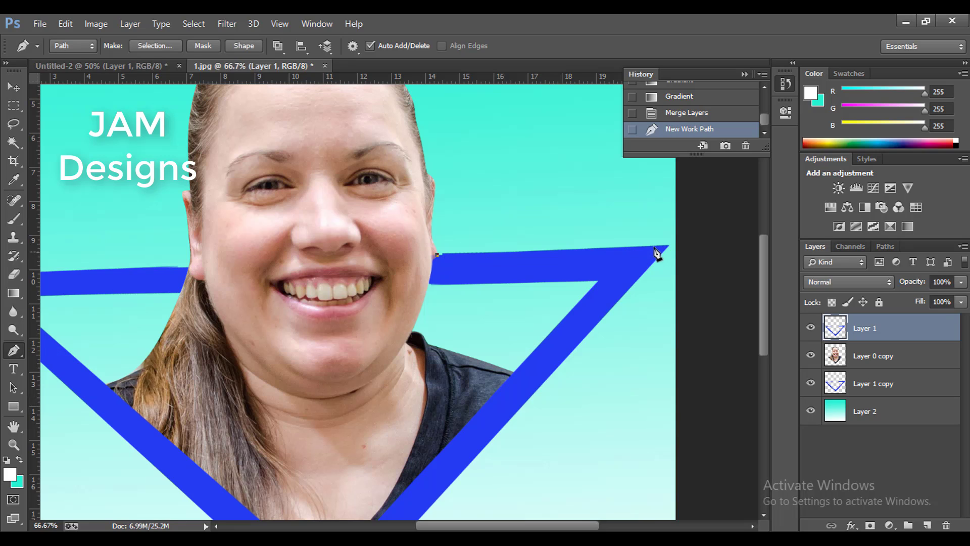
{"action": "left_click", "coordinate": [669, 248]}
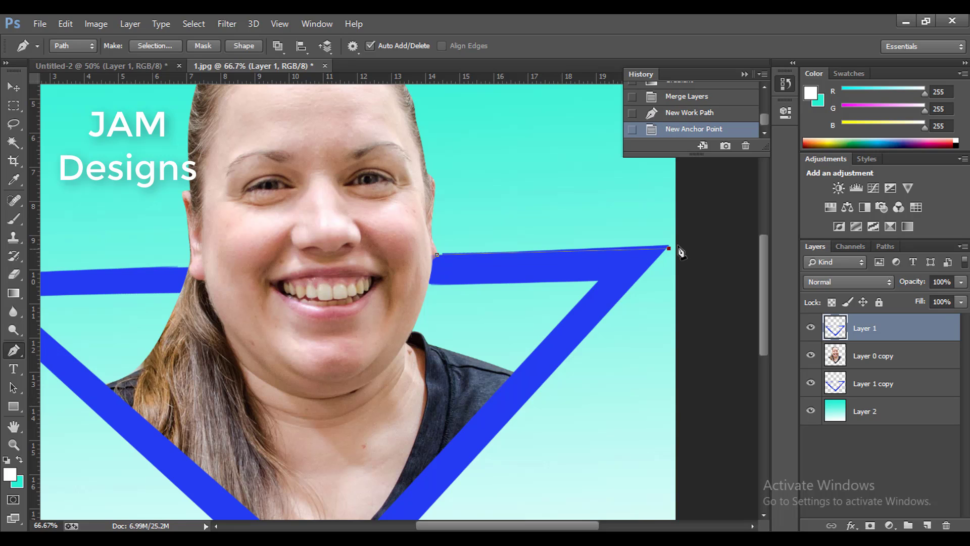
{"action": "left_click", "coordinate": [677, 244]}
{"action": "left_click", "coordinate": [600, 205]}
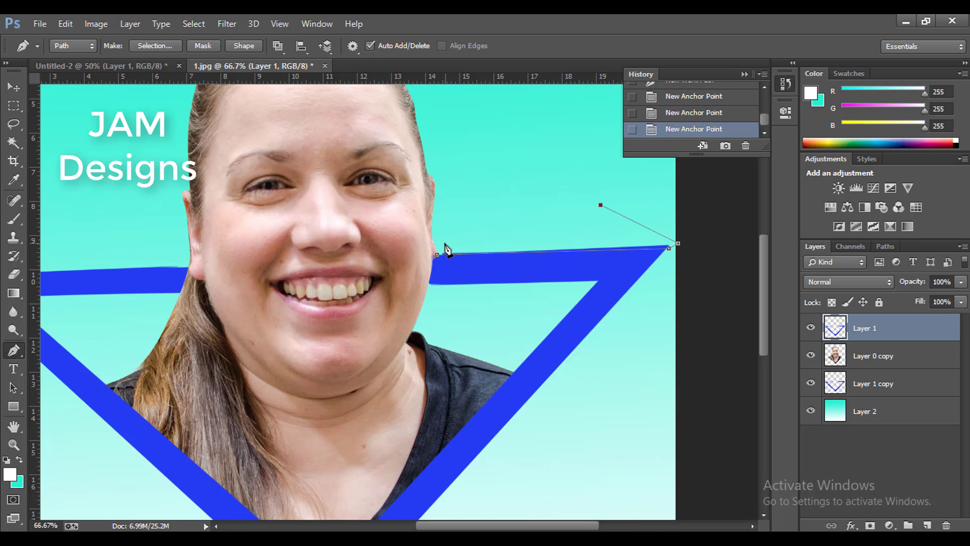
{"action": "left_click", "coordinate": [445, 243]}
- Delete the outlined strip from Layer 1 and Layer 1 copy, then deselect and zoom out
{"action": "key", "text": "ctrl+Return"}
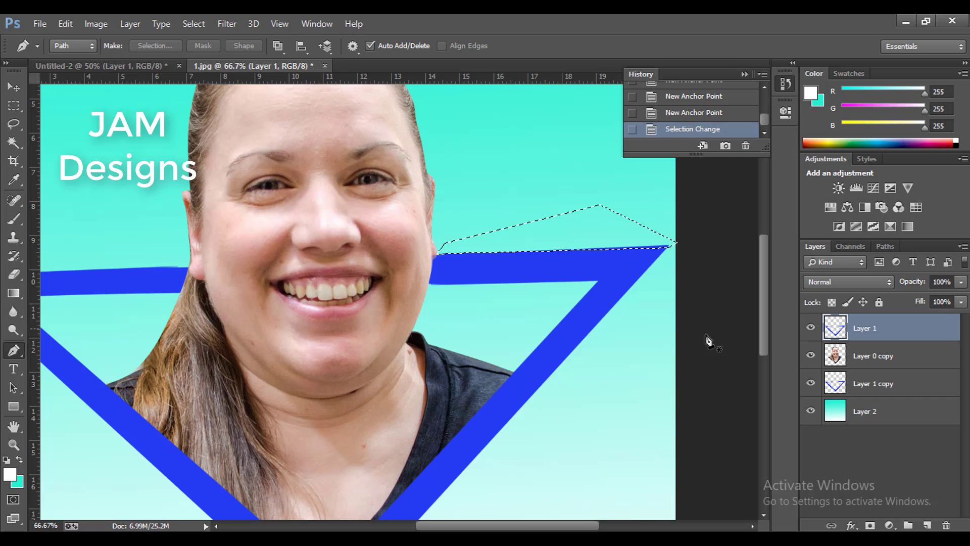
{"action": "key", "text": "Delete"}
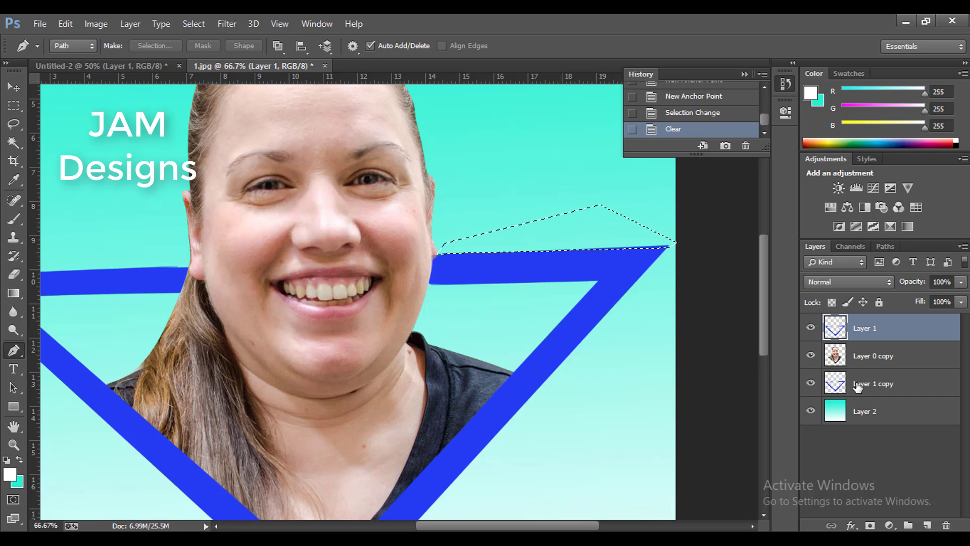
{"action": "left_click", "coordinate": [858, 387]}
{"action": "key", "text": "Delete"}
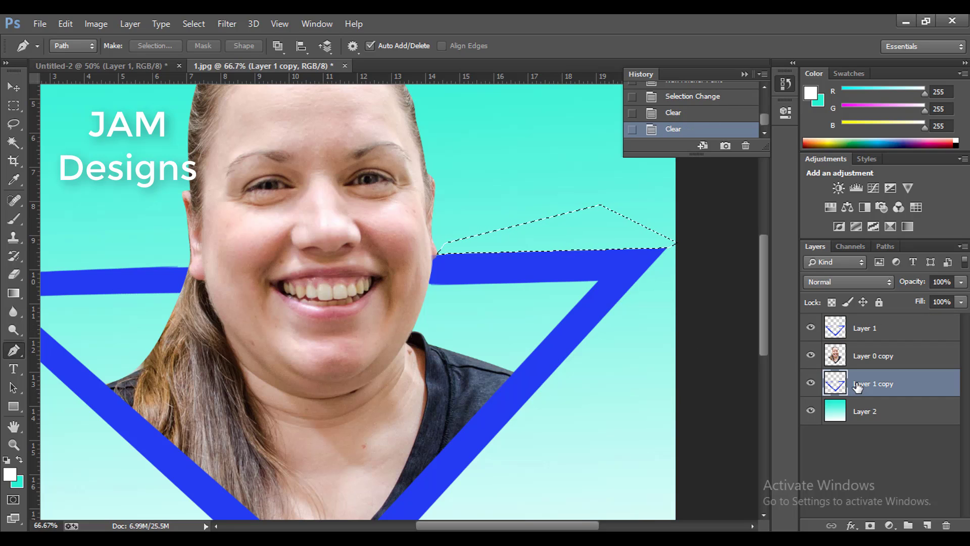
{"action": "left_click", "coordinate": [14, 106]}
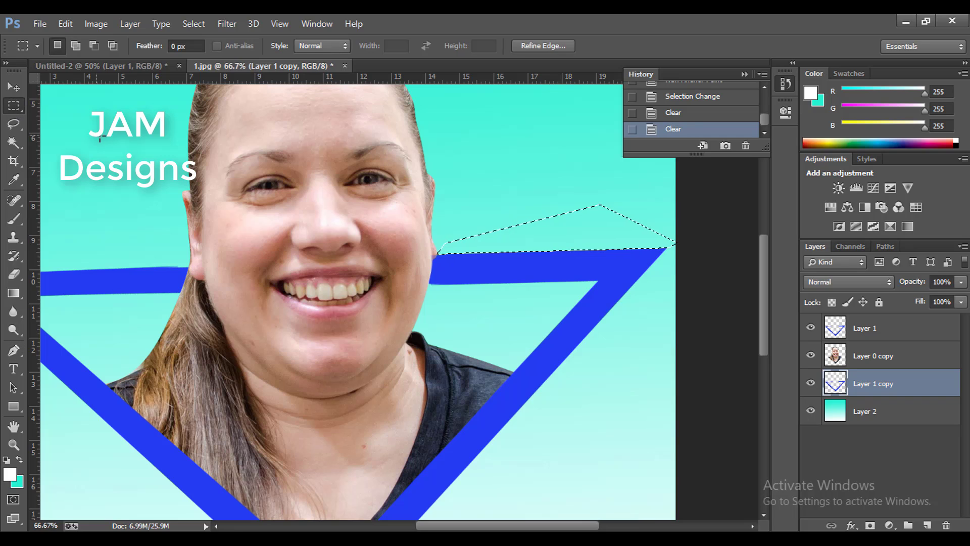
{"action": "left_click", "coordinate": [100, 138]}
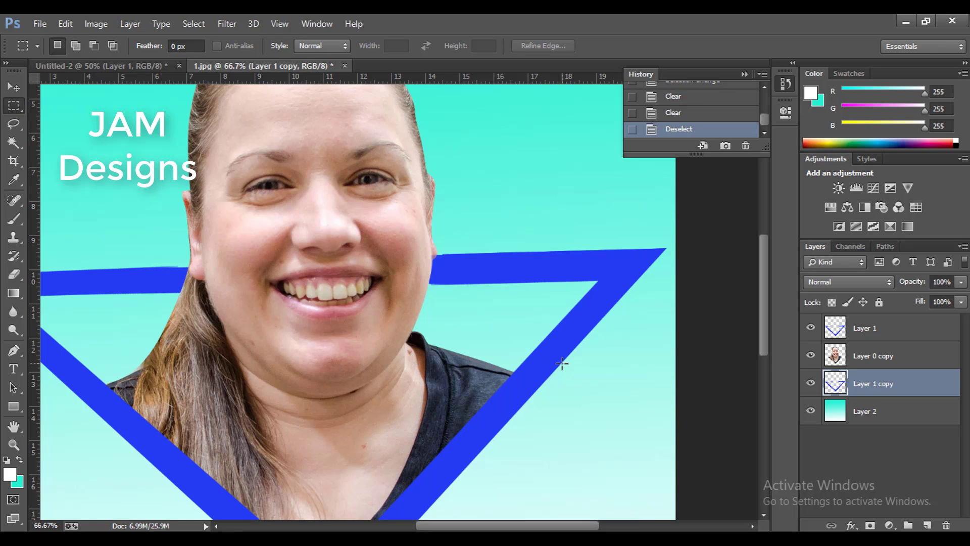
{"action": "key", "text": "ctrl+minus"}
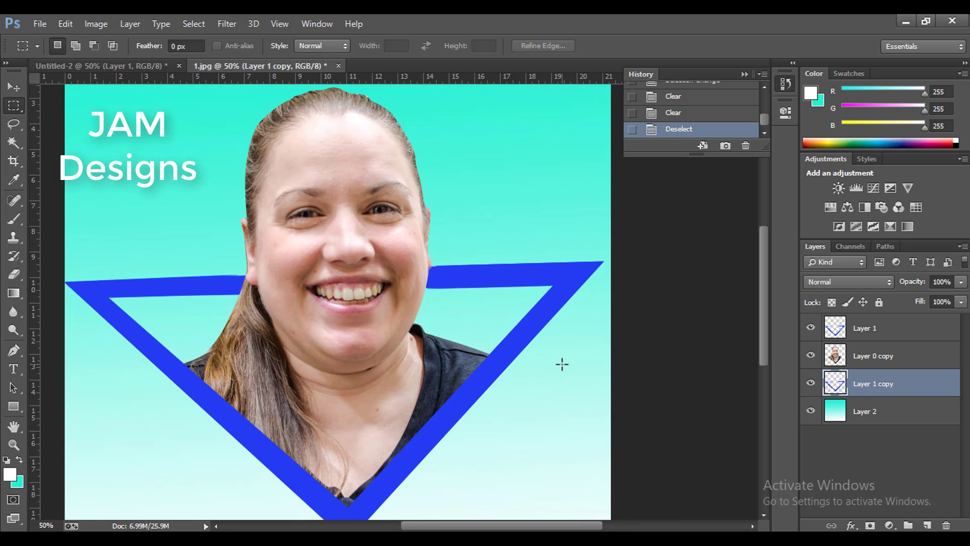
{"action": "key", "text": "ctrl+minus"}
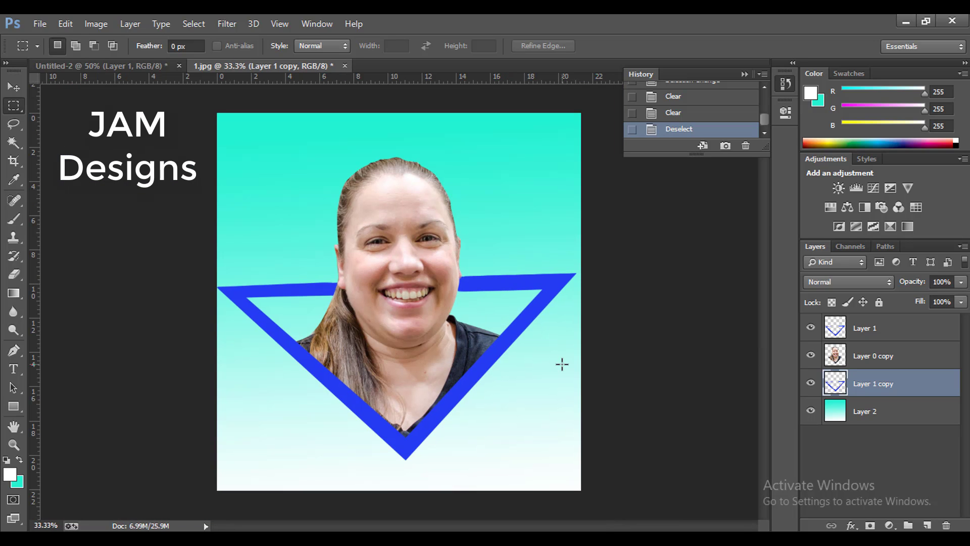